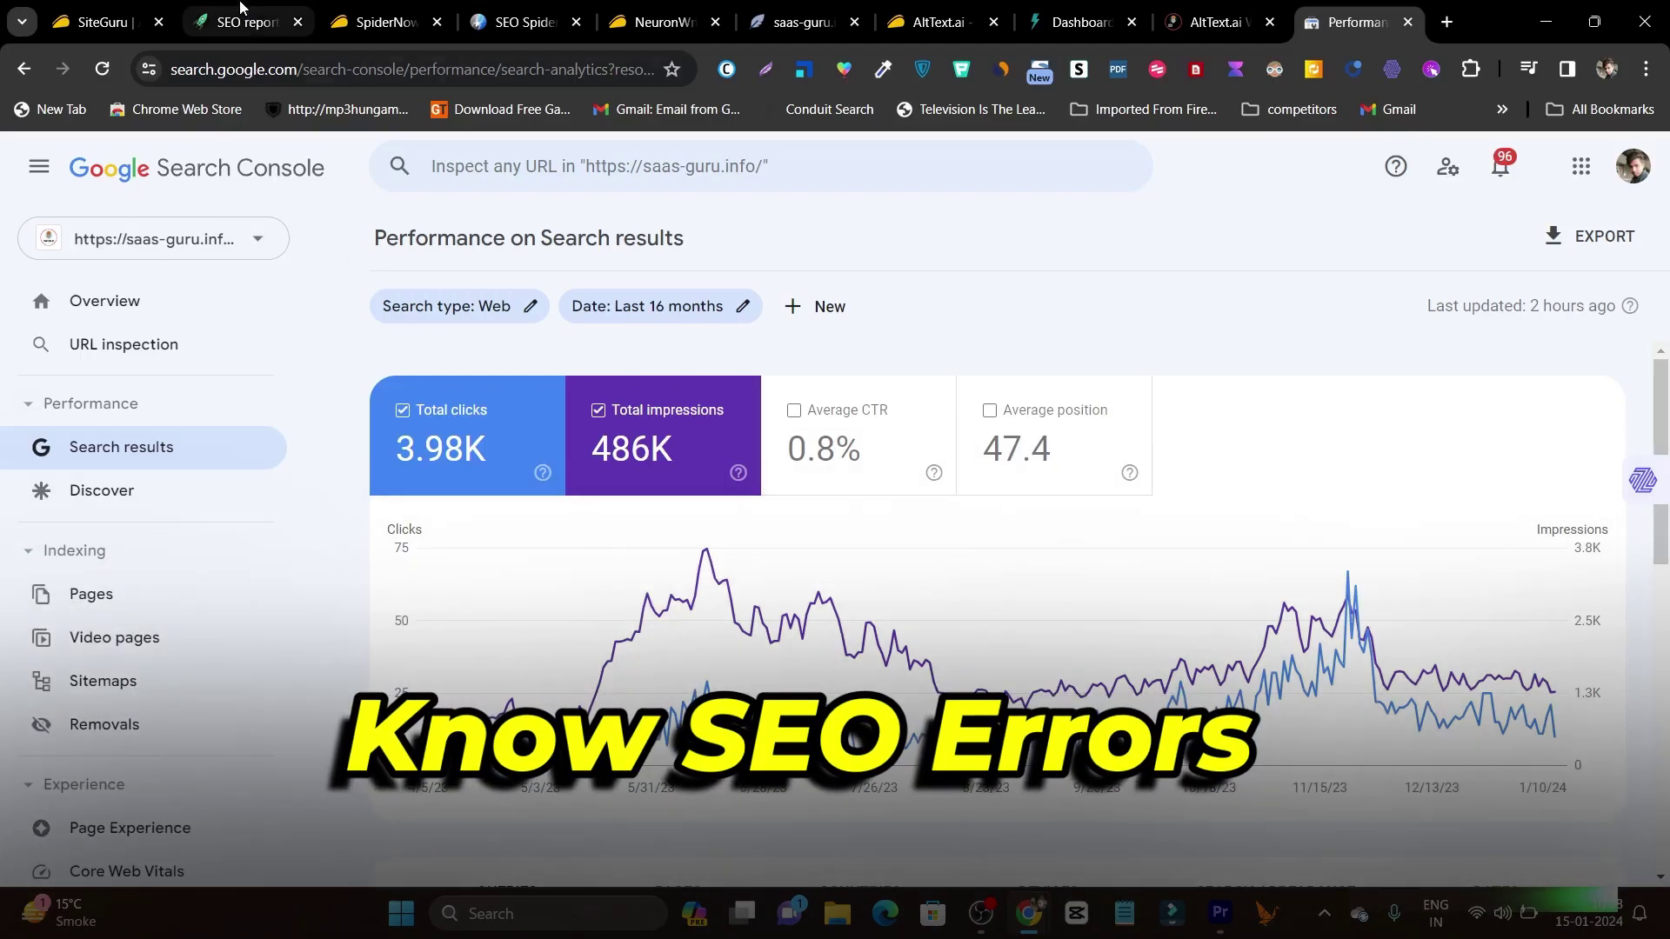
# - Review the saas-guru.info to-do list and Sessions chart: 820 sessions, 509 clicks, 93% site health
pyautogui.click(243, 21)
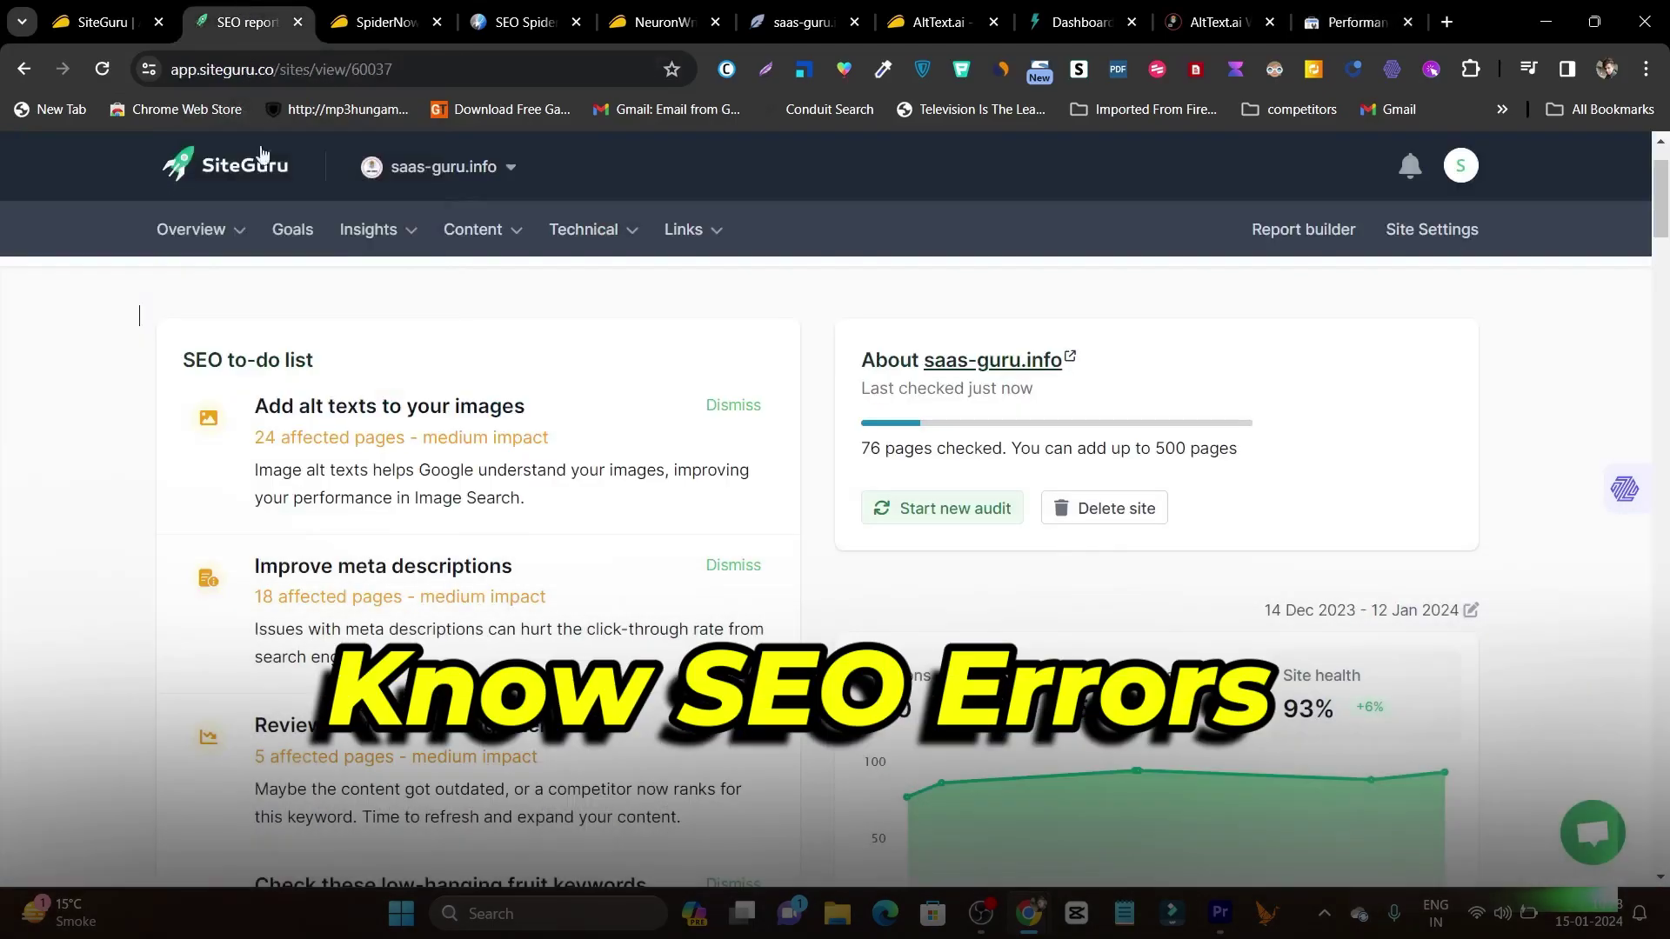
pyautogui.scroll(-1, 809, 406)
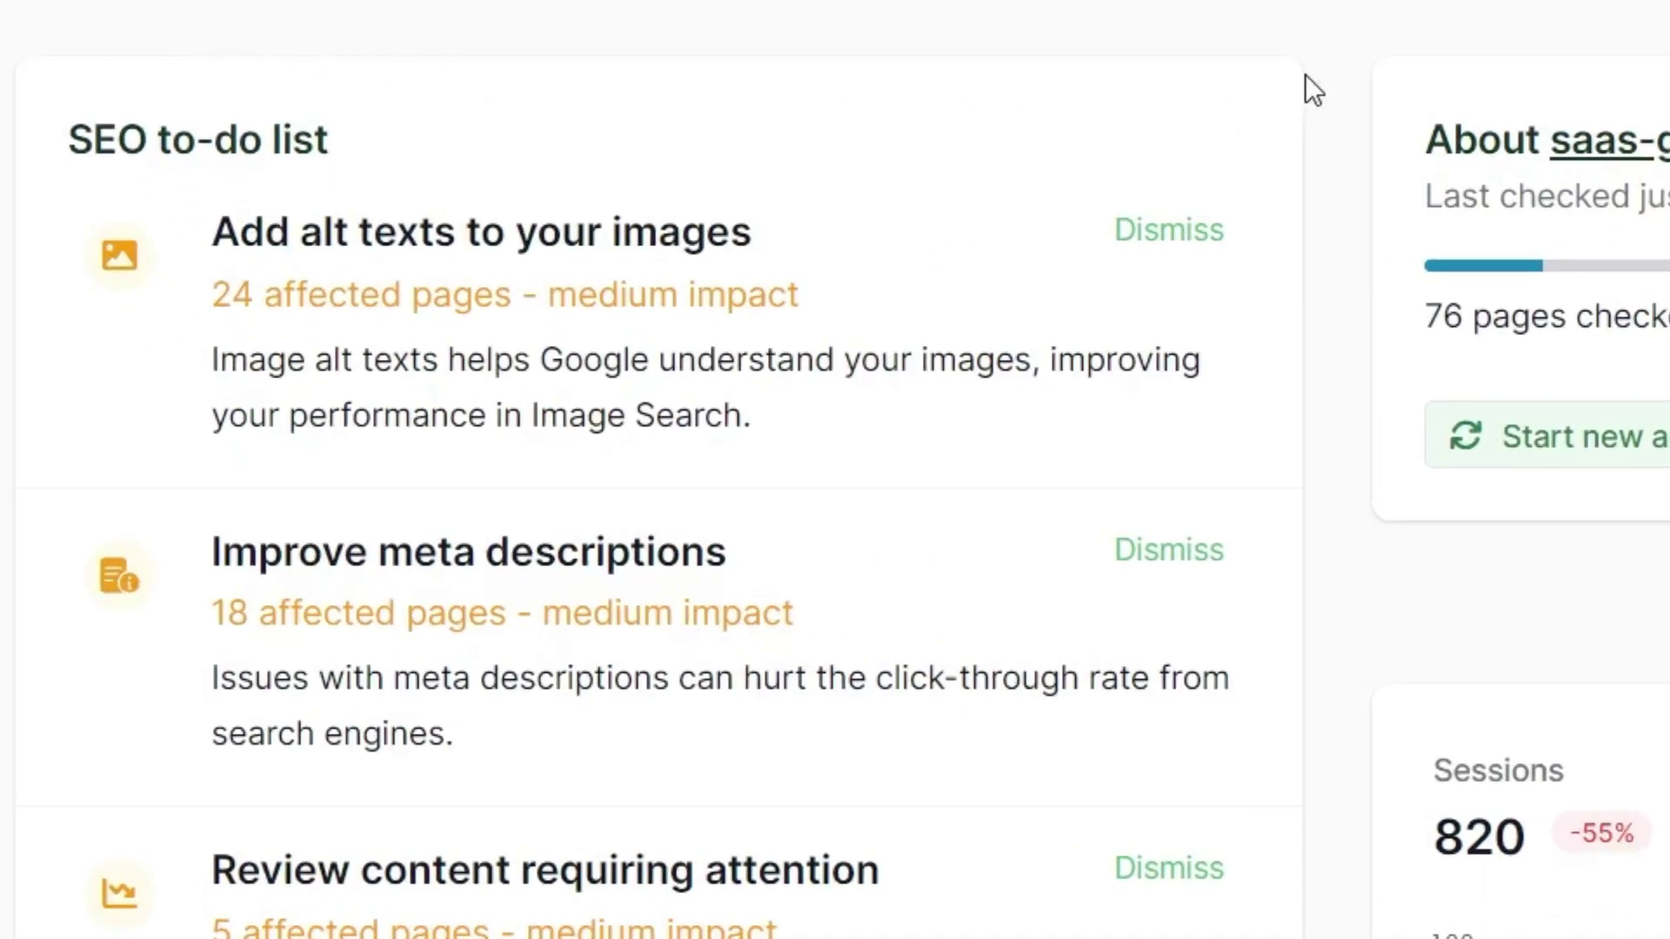
pyautogui.scroll(-2, 1305, 78)
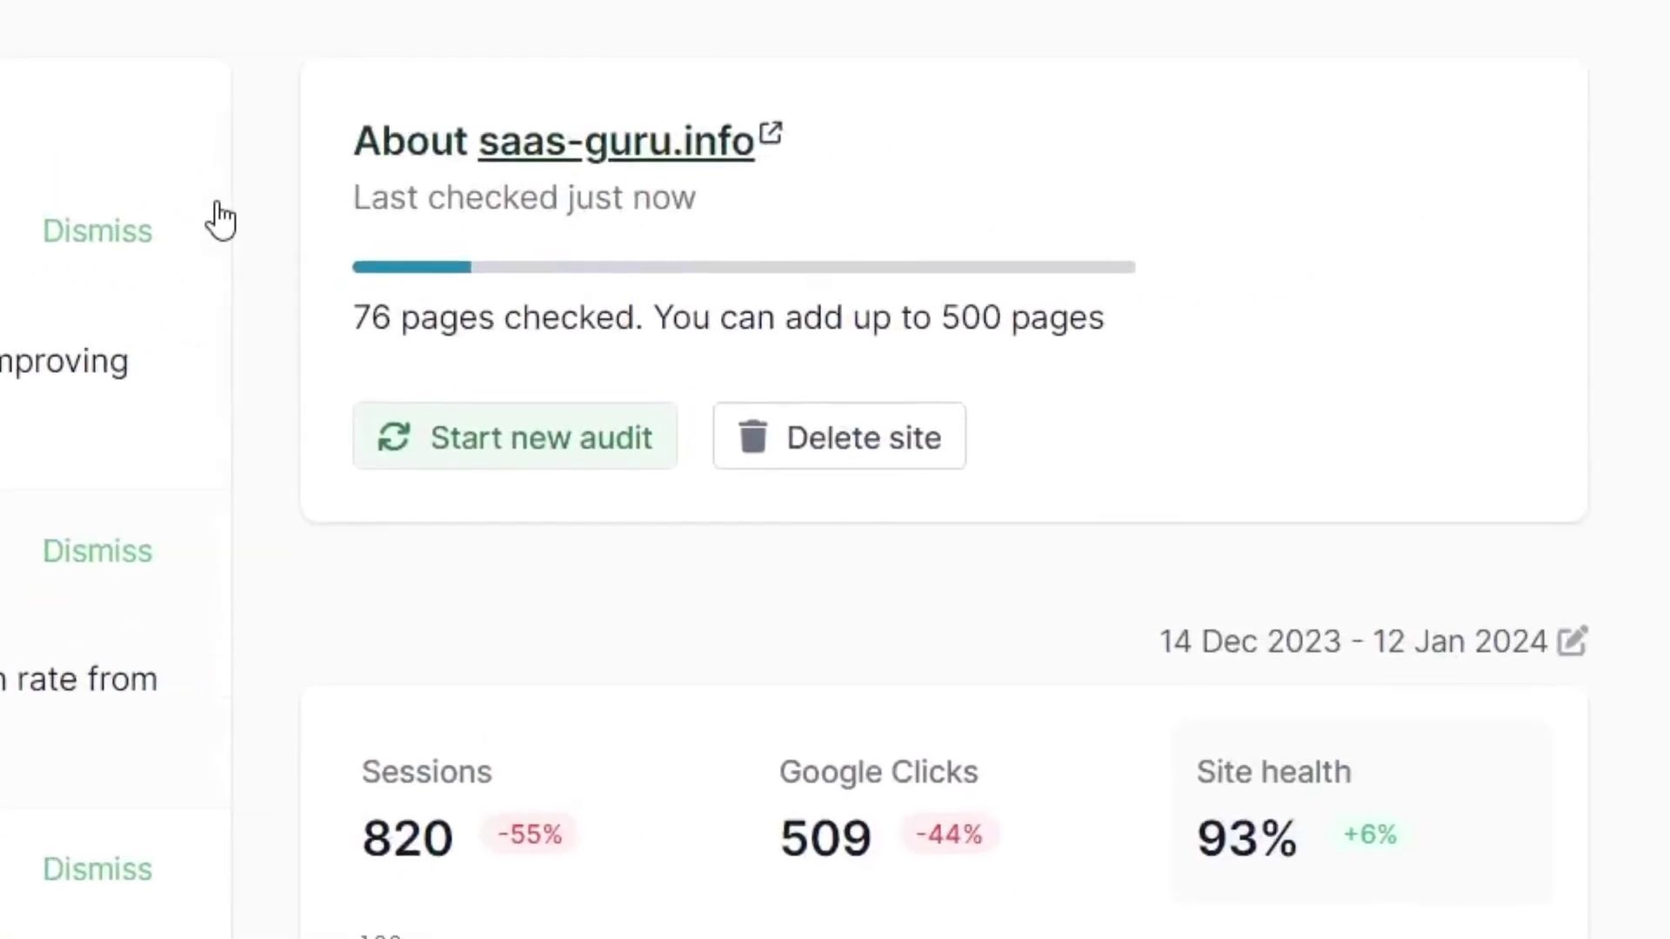
pyautogui.scroll(-3, 1001, 287)
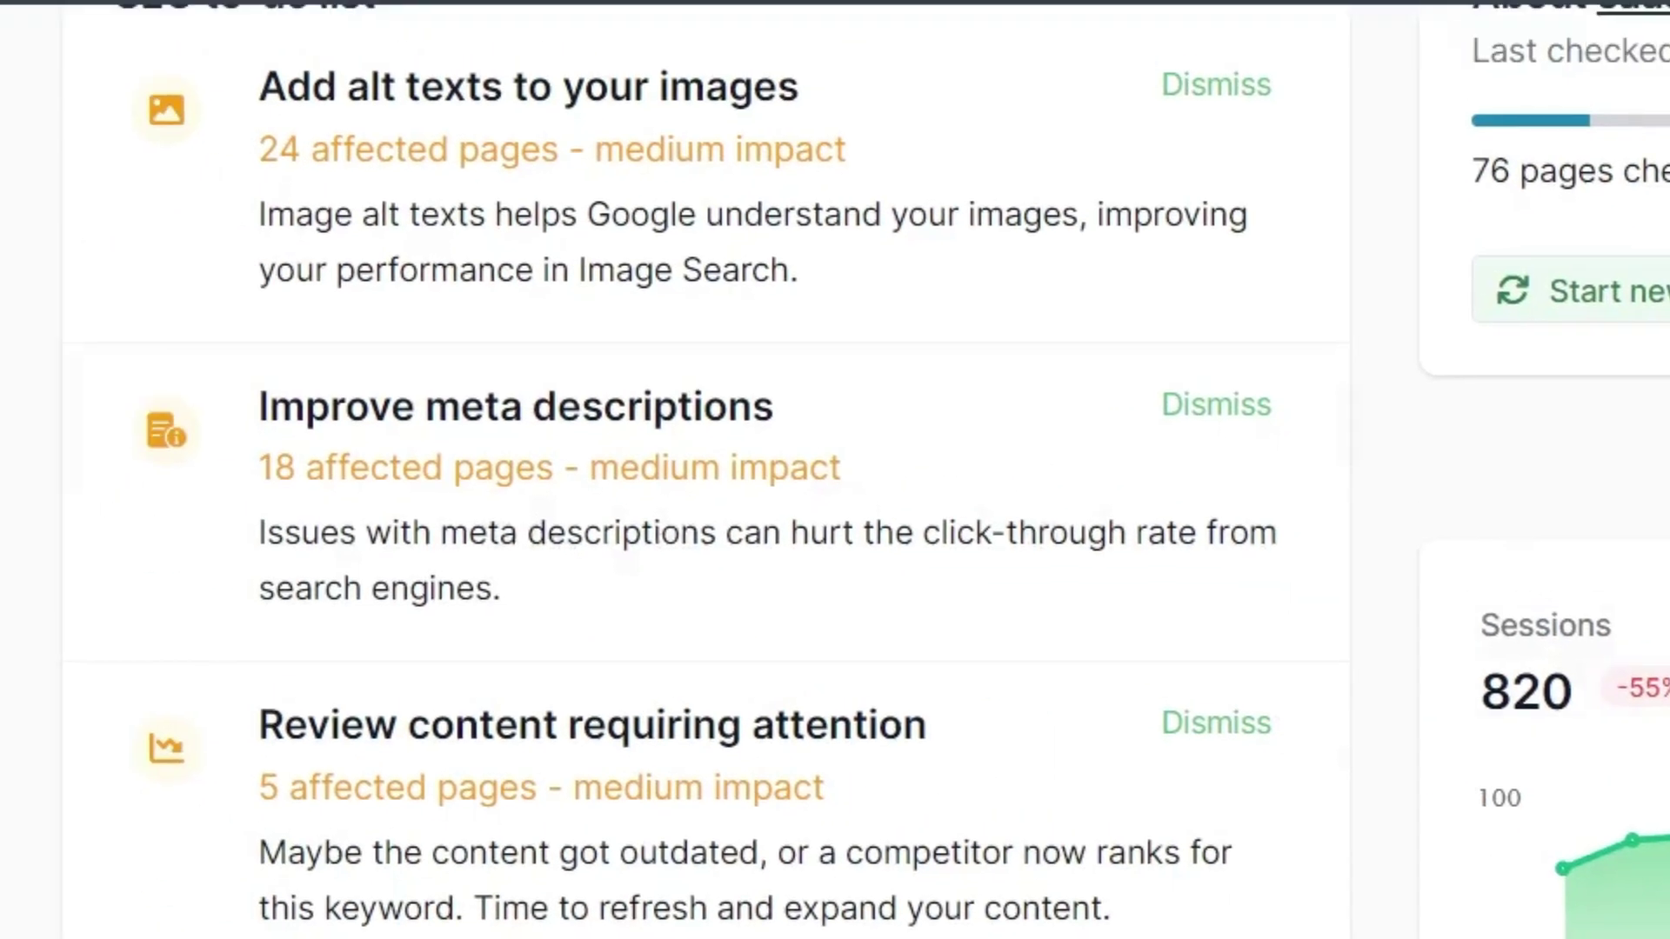
pyautogui.scroll(5, 1261, 515)
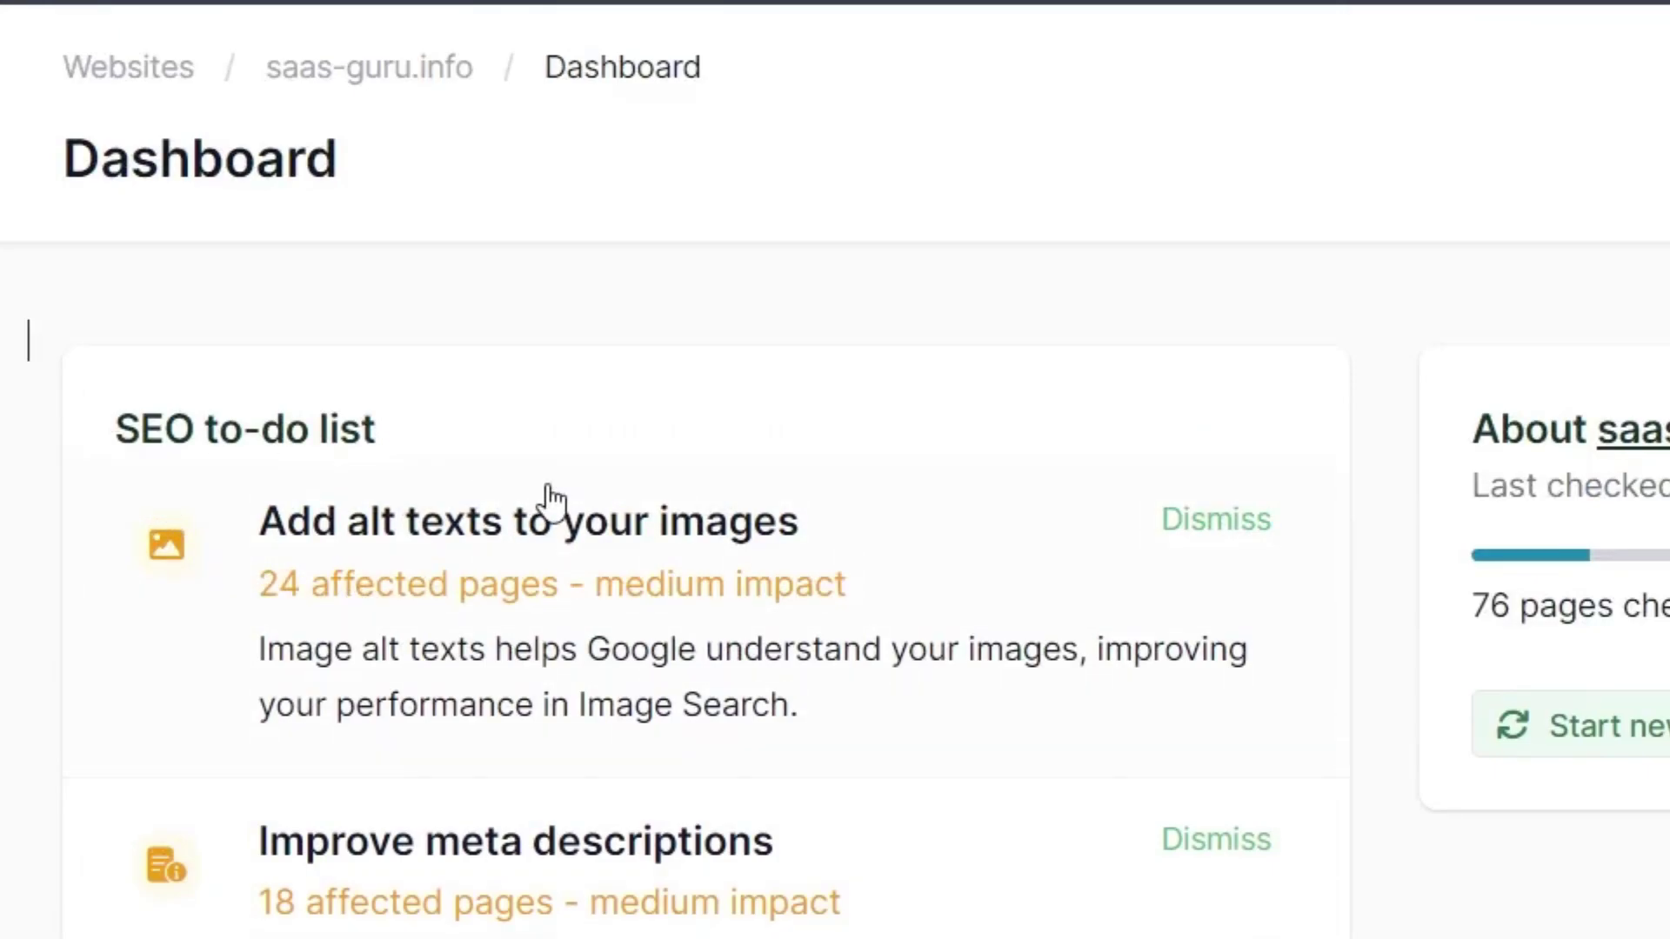
pyautogui.scroll(-3, 295, 578)
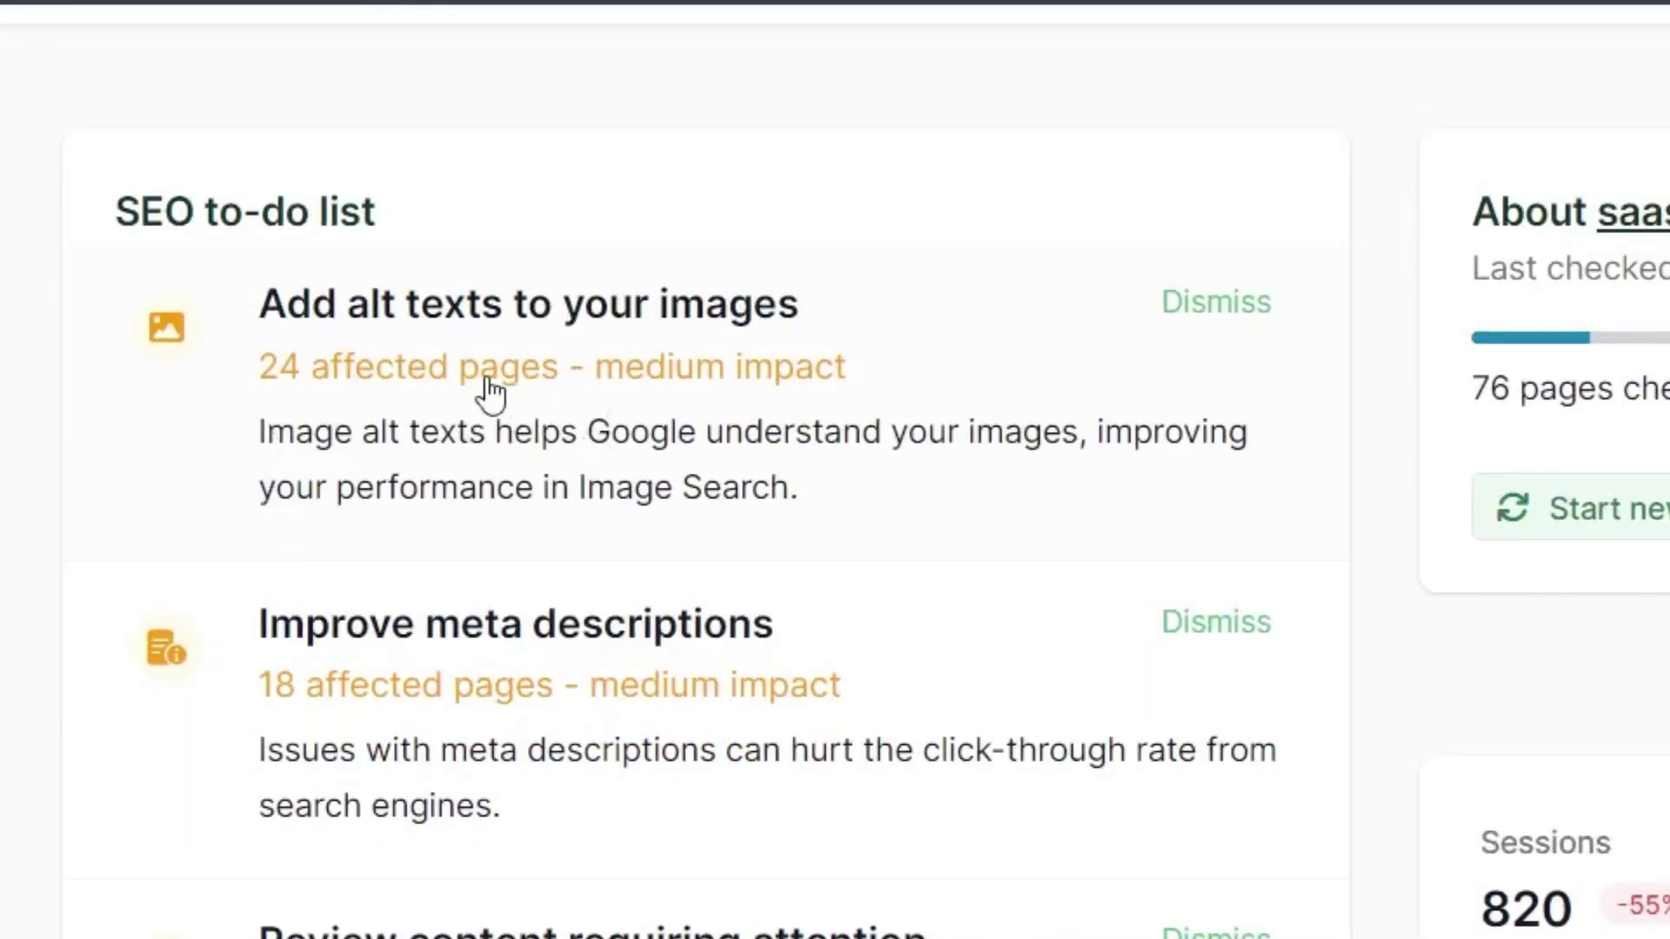
# - Check the Images and alt texts report for the 24 affected pages, then return to the dashboard
pyautogui.click(618, 365)
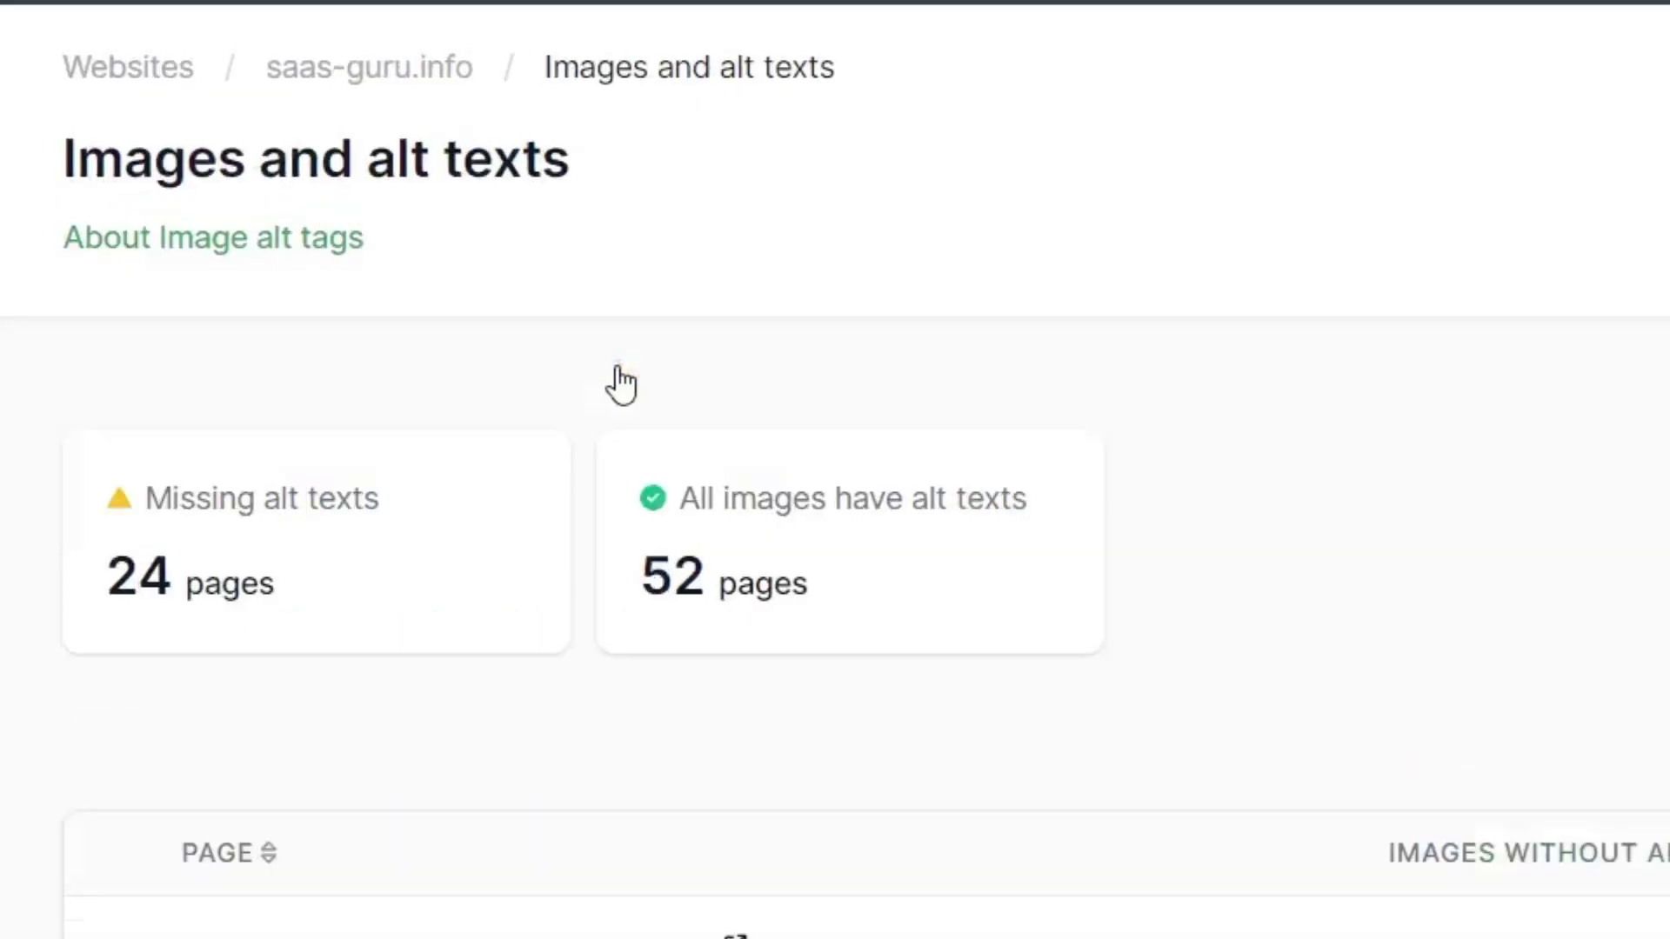
pyautogui.scroll(-5, 835, 522)
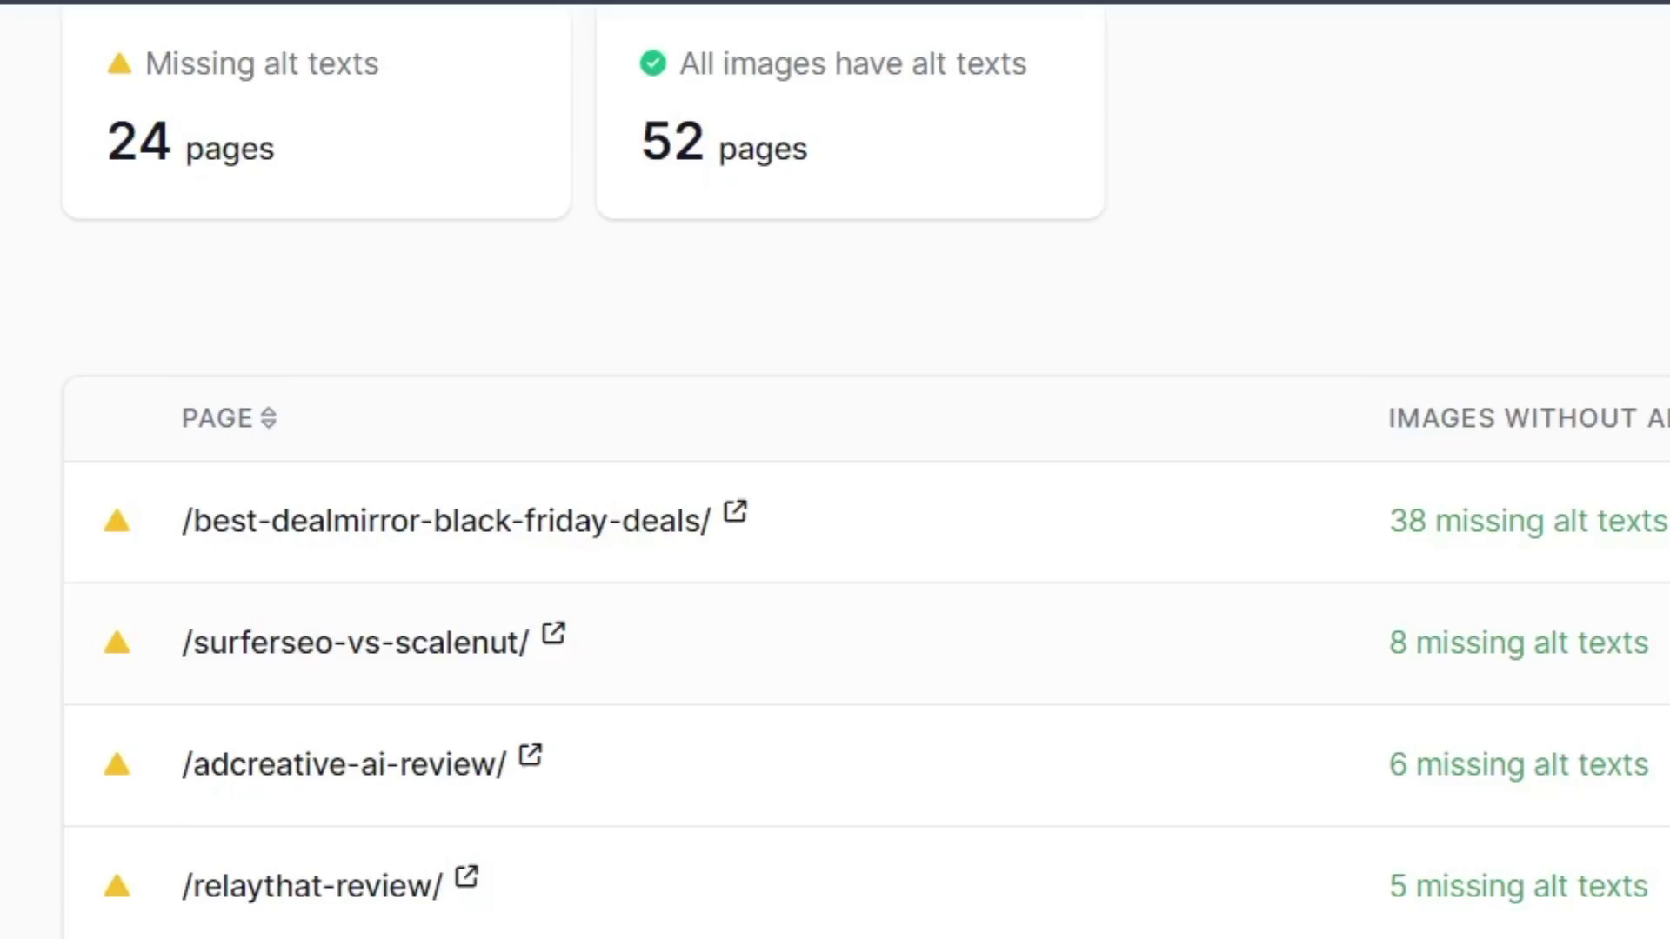
pyautogui.scroll(-2, 837, 630)
pyautogui.scroll(5, 737, 614)
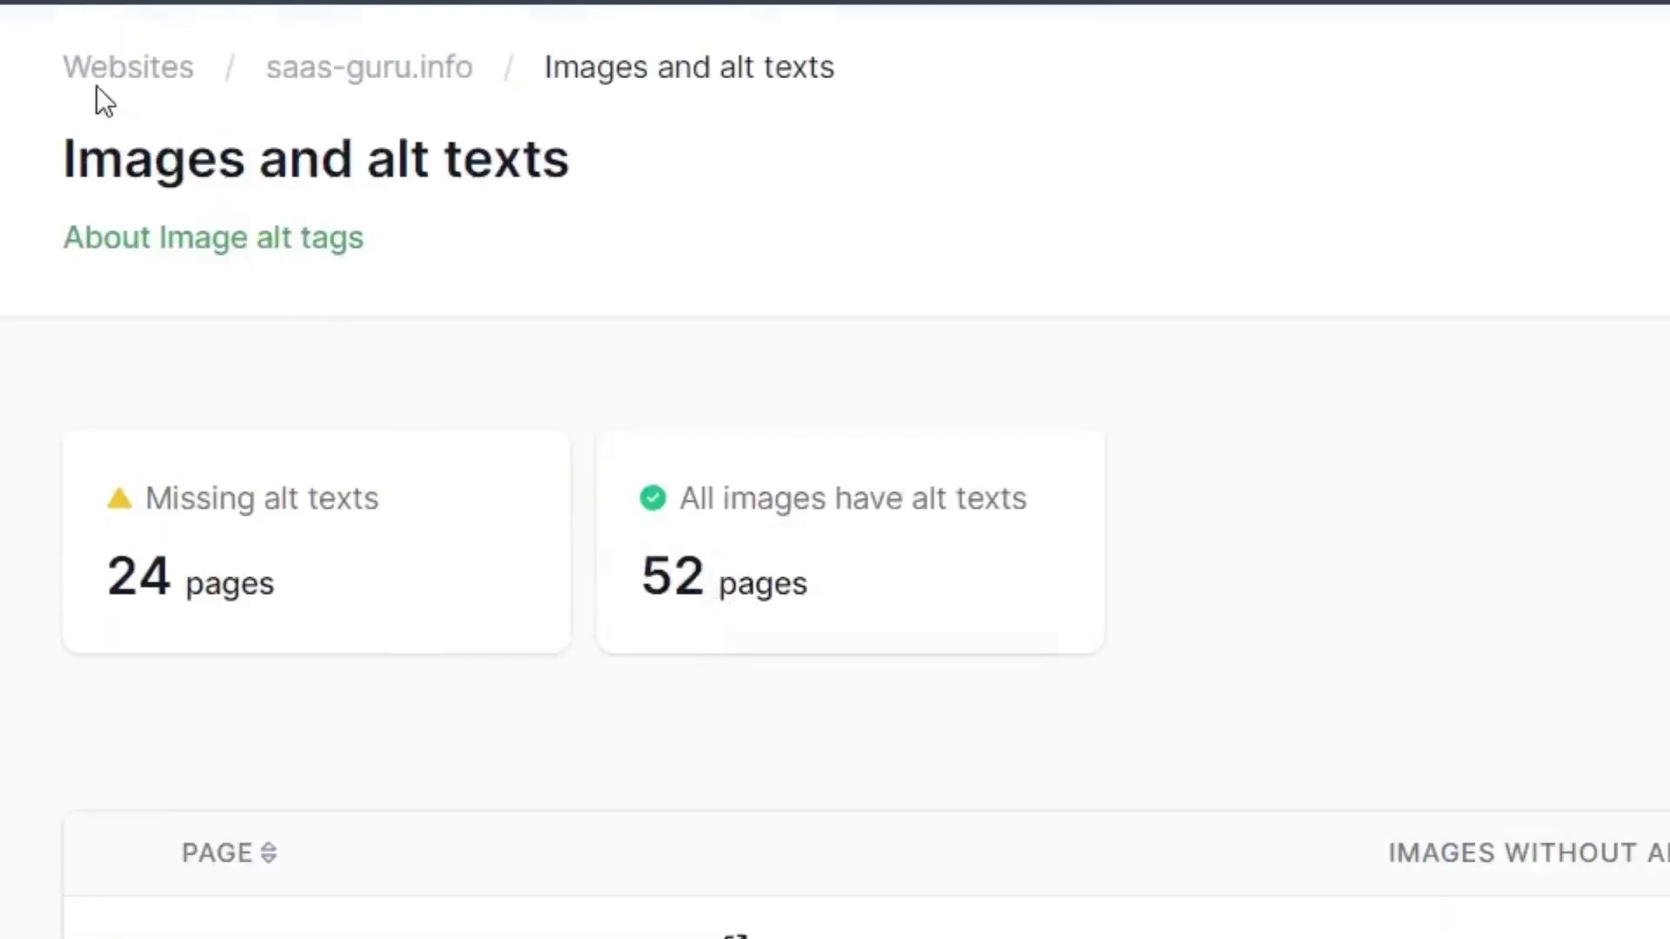
pyautogui.scroll(-3, 1301, 672)
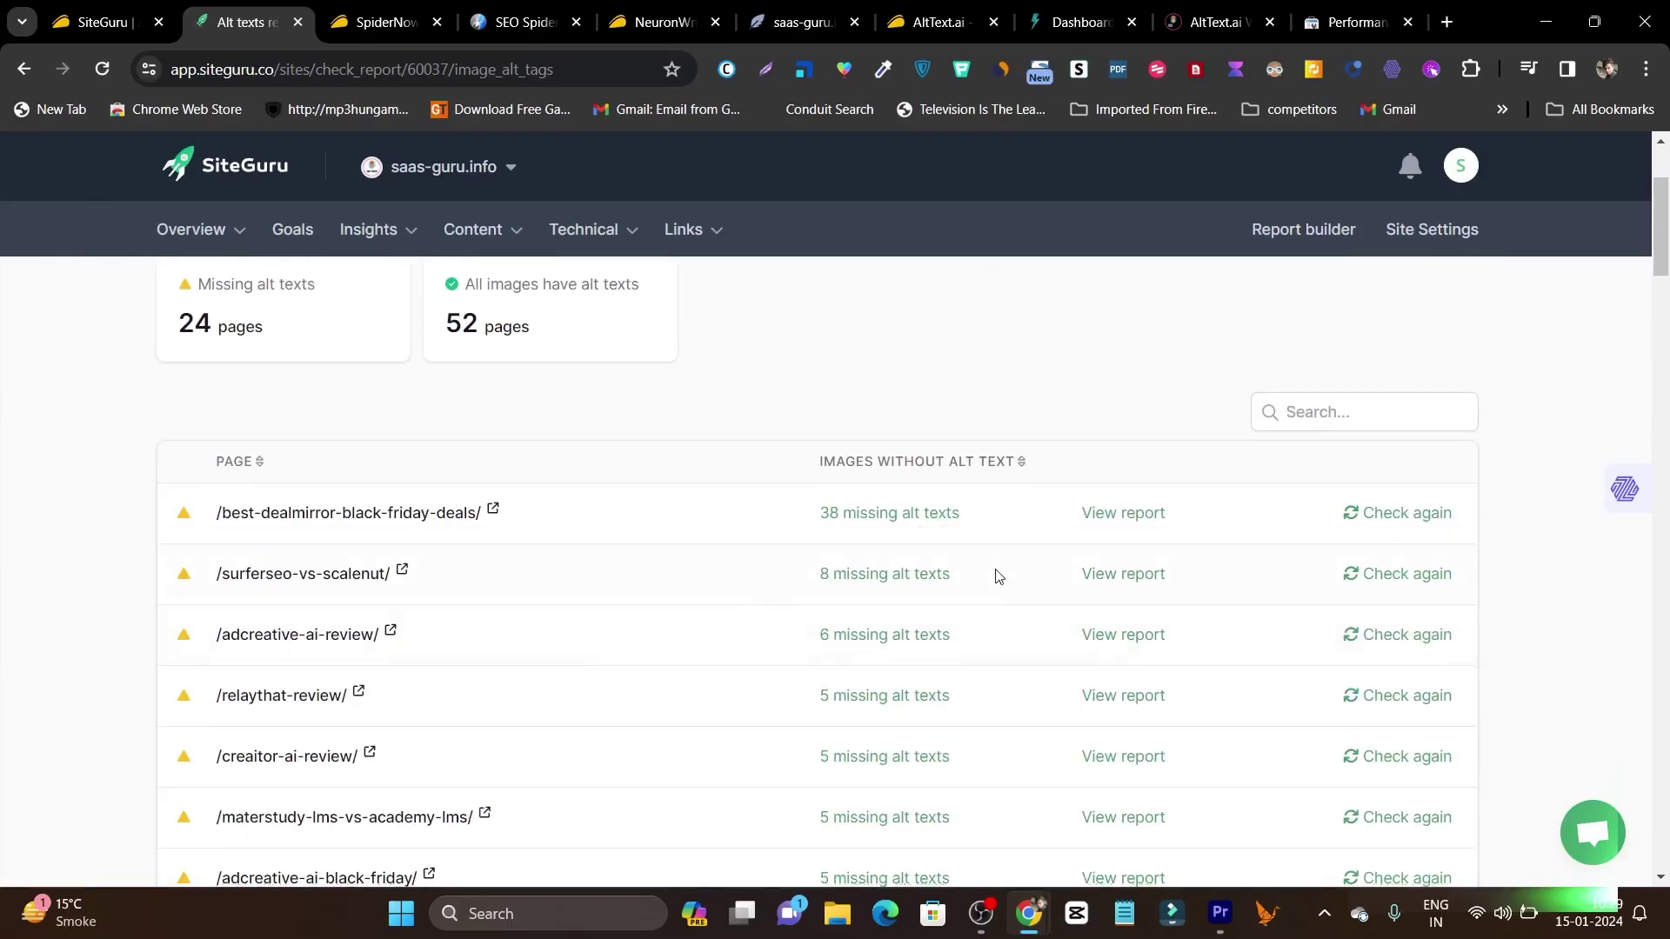
pyautogui.scroll(-1, 996, 574)
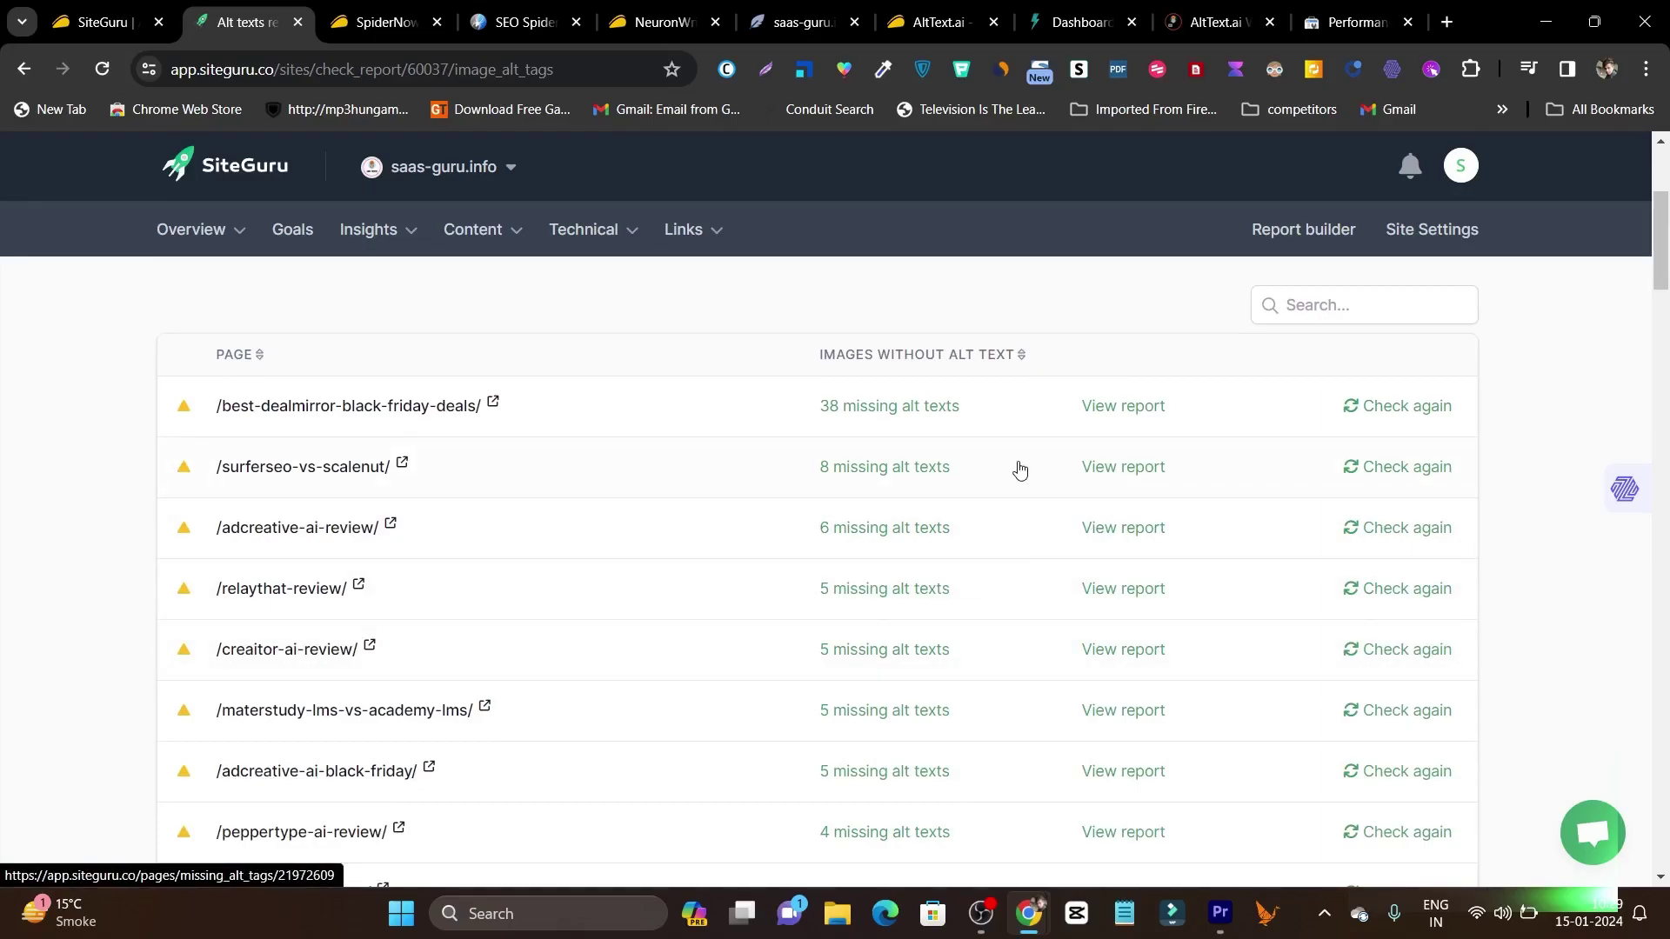
pyautogui.scroll(3, 585, 466)
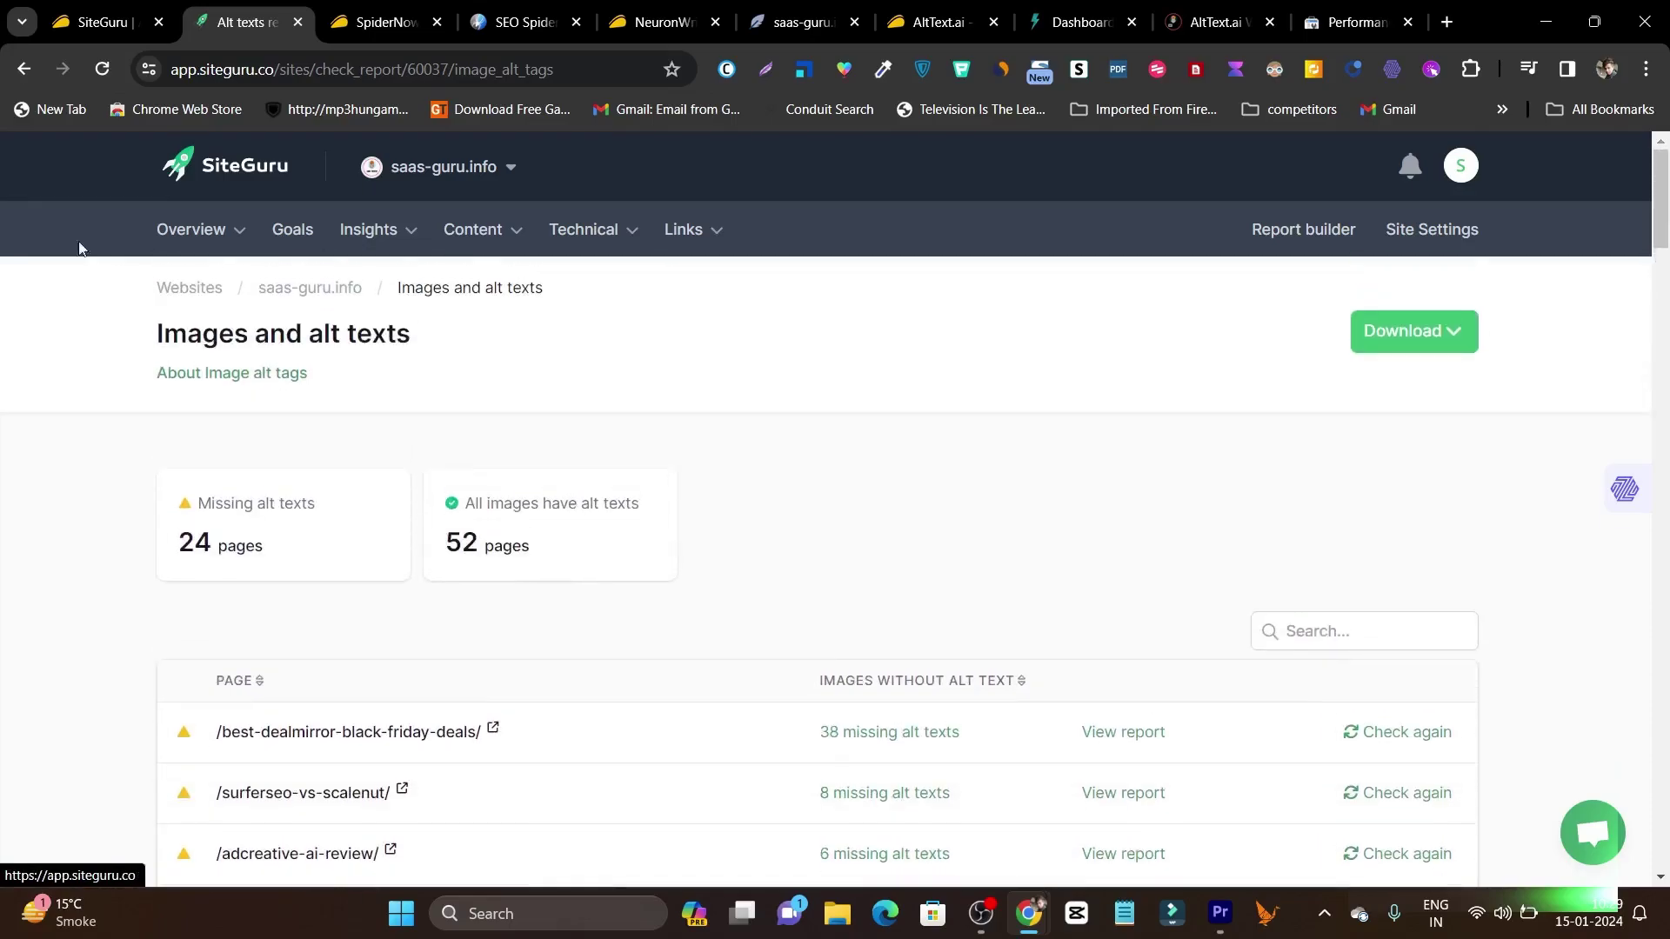
pyautogui.click(22, 72)
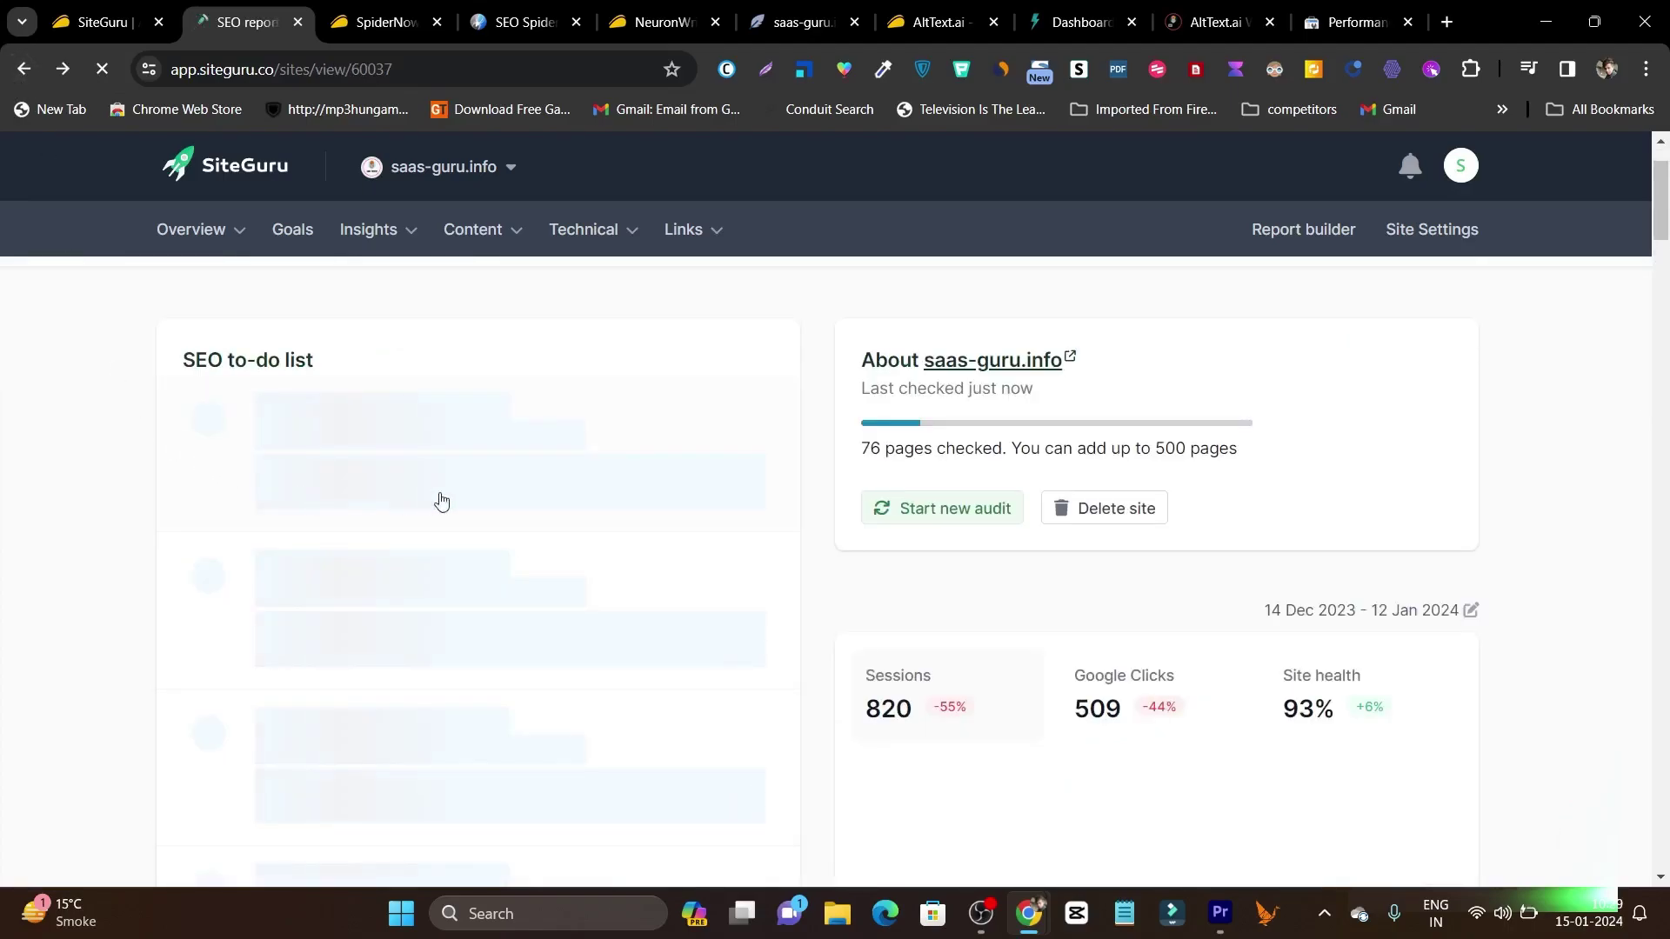
pyautogui.scroll(-1, 825, 502)
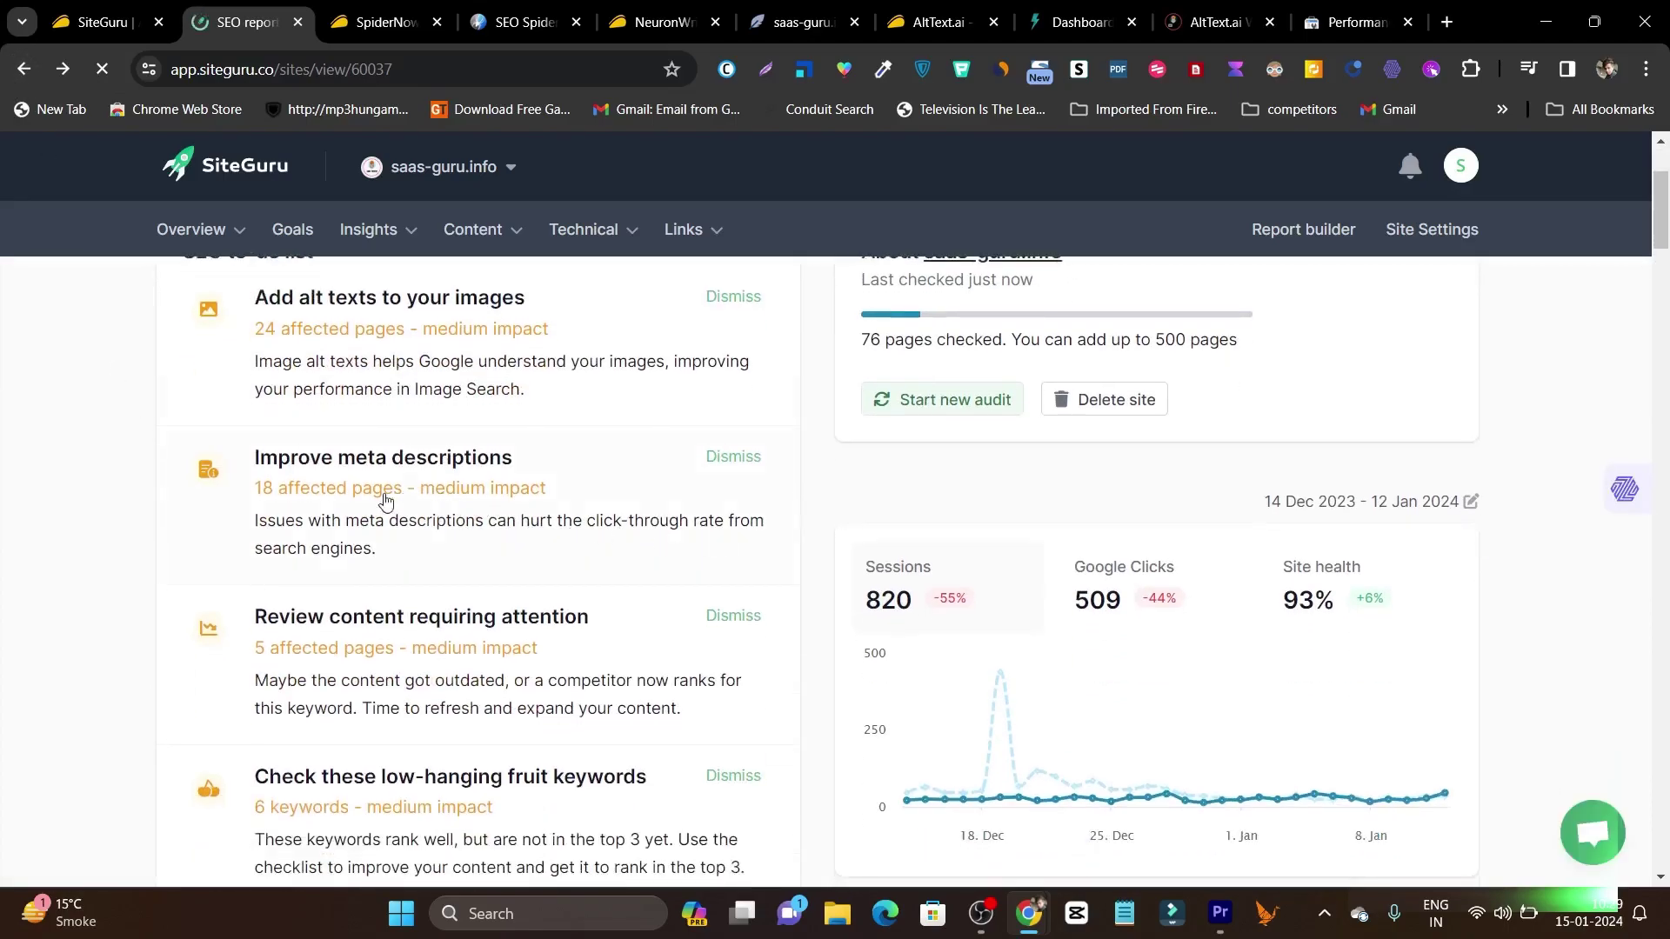
# - Open the Meta descriptions report listing 1 long, 17 short and 58 good descriptions
pyautogui.click(425, 467)
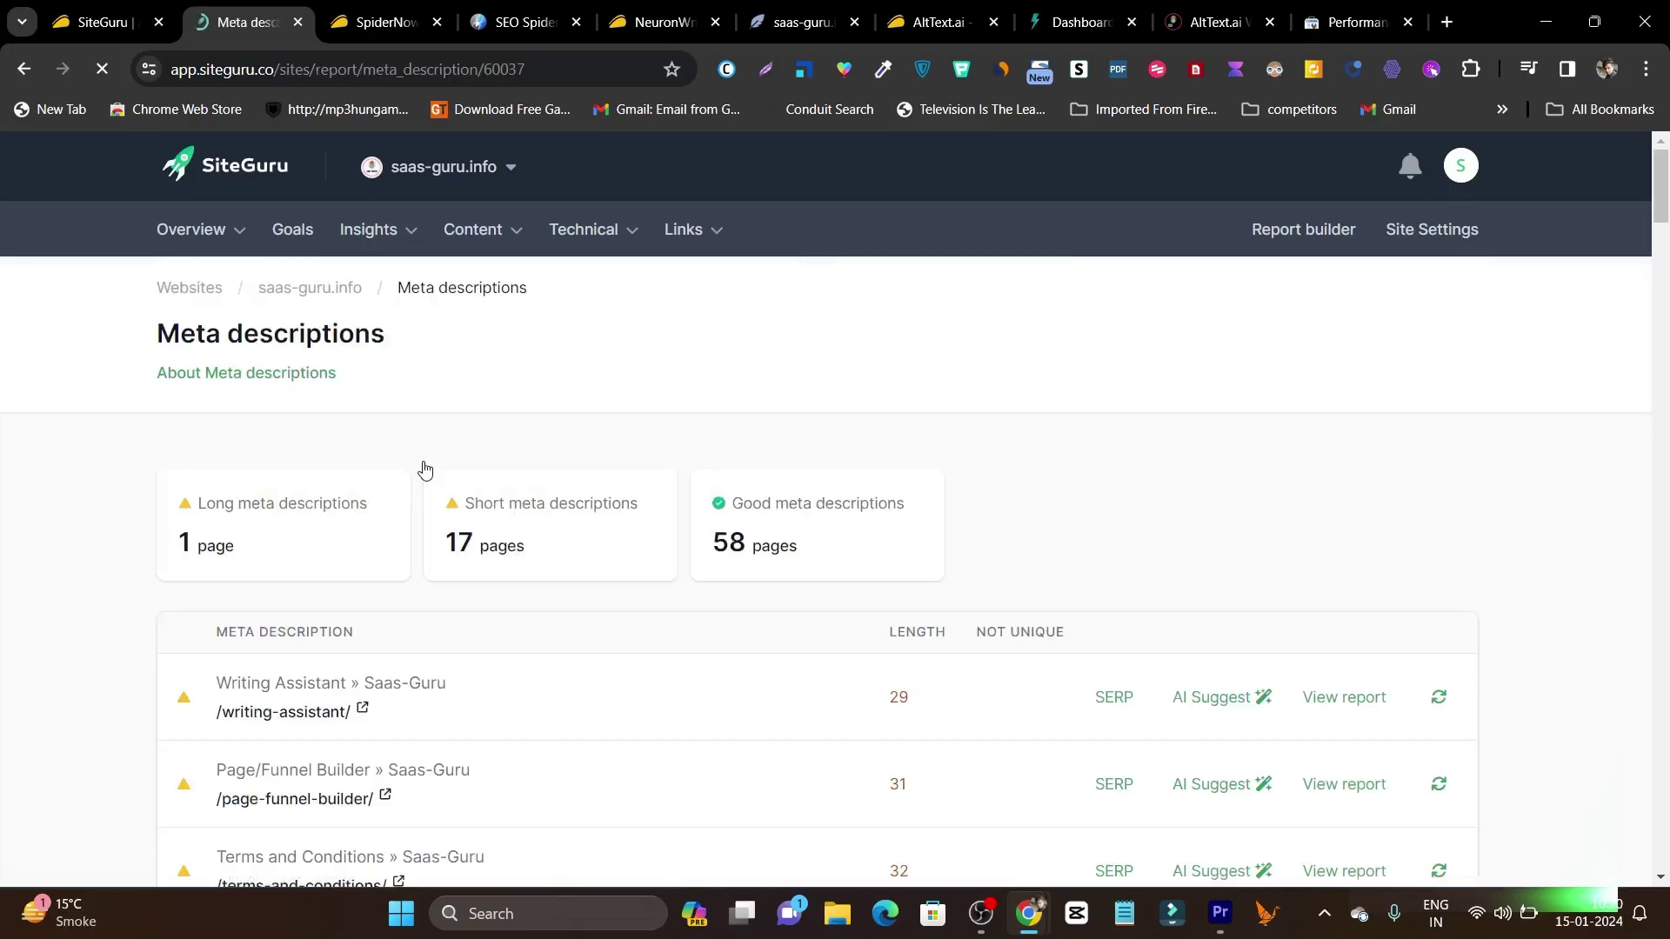
pyautogui.scroll(-1, 1007, 559)
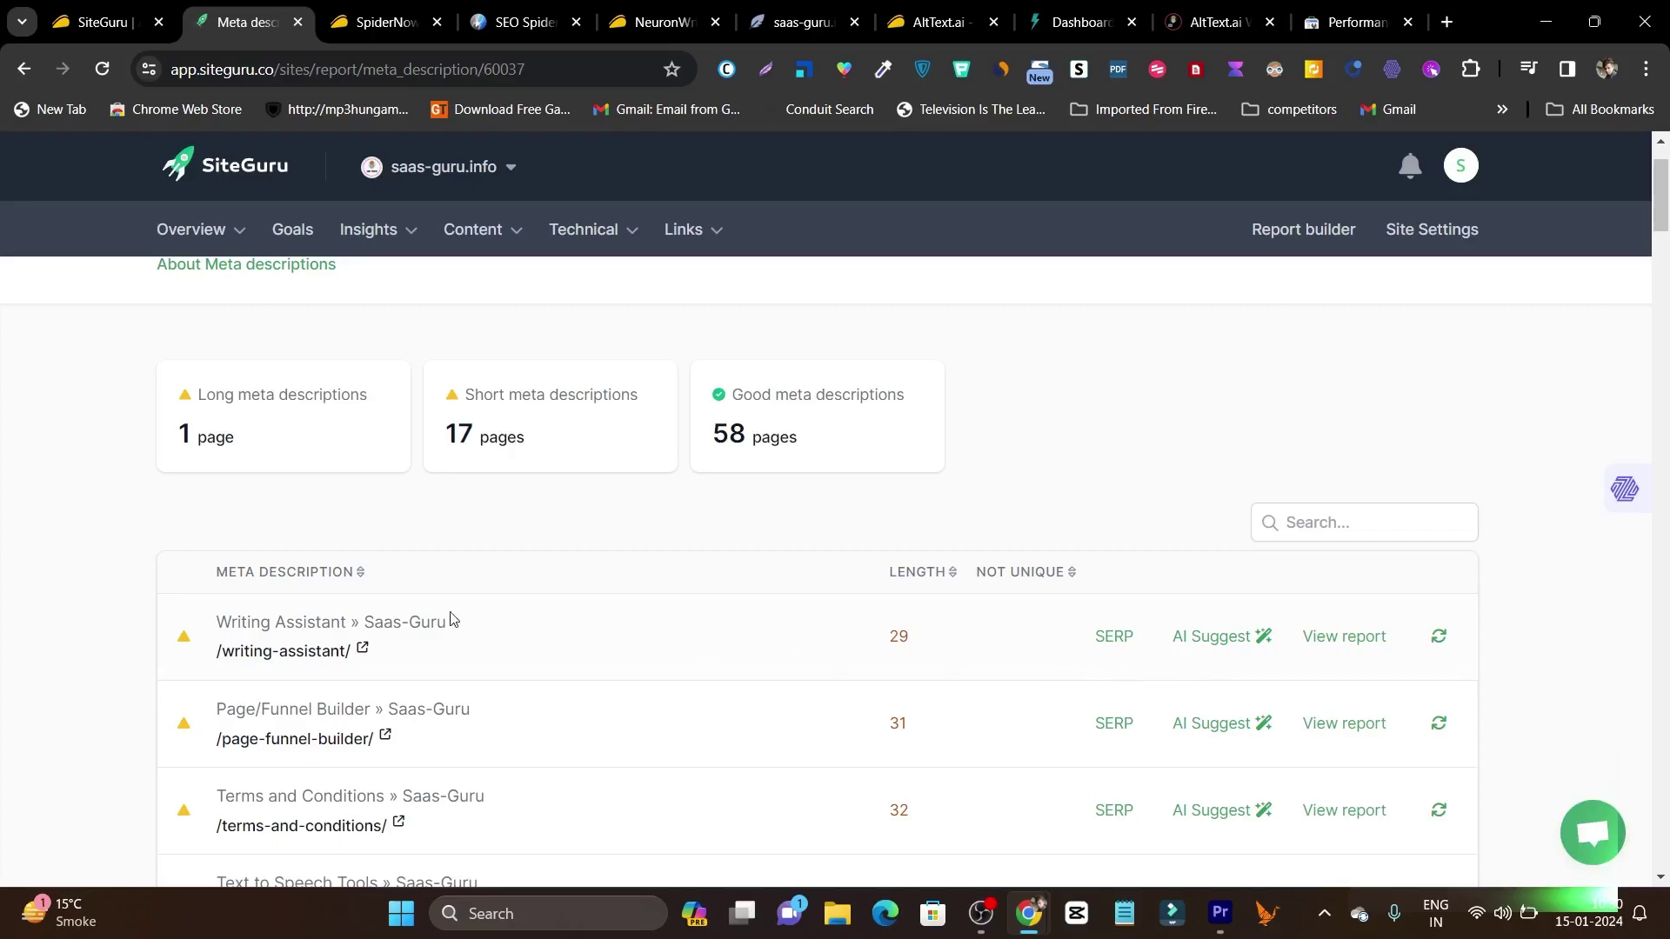
pyautogui.scroll(-1, 452, 618)
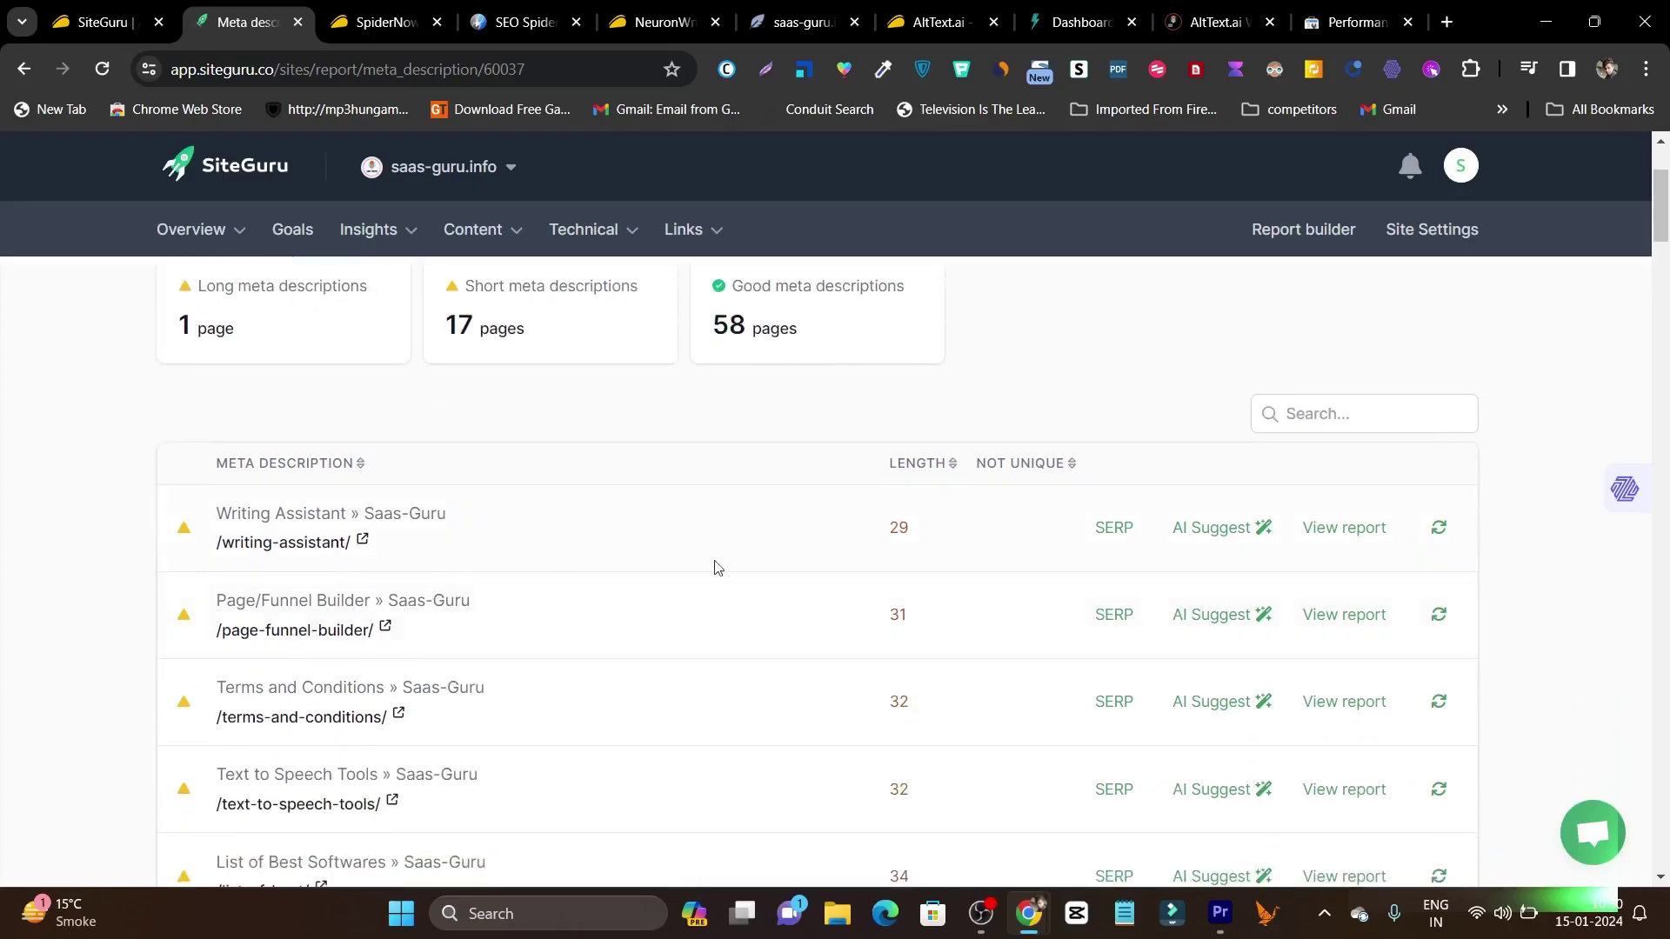
pyautogui.scroll(2, 629, 521)
pyautogui.scroll(-1, 905, 731)
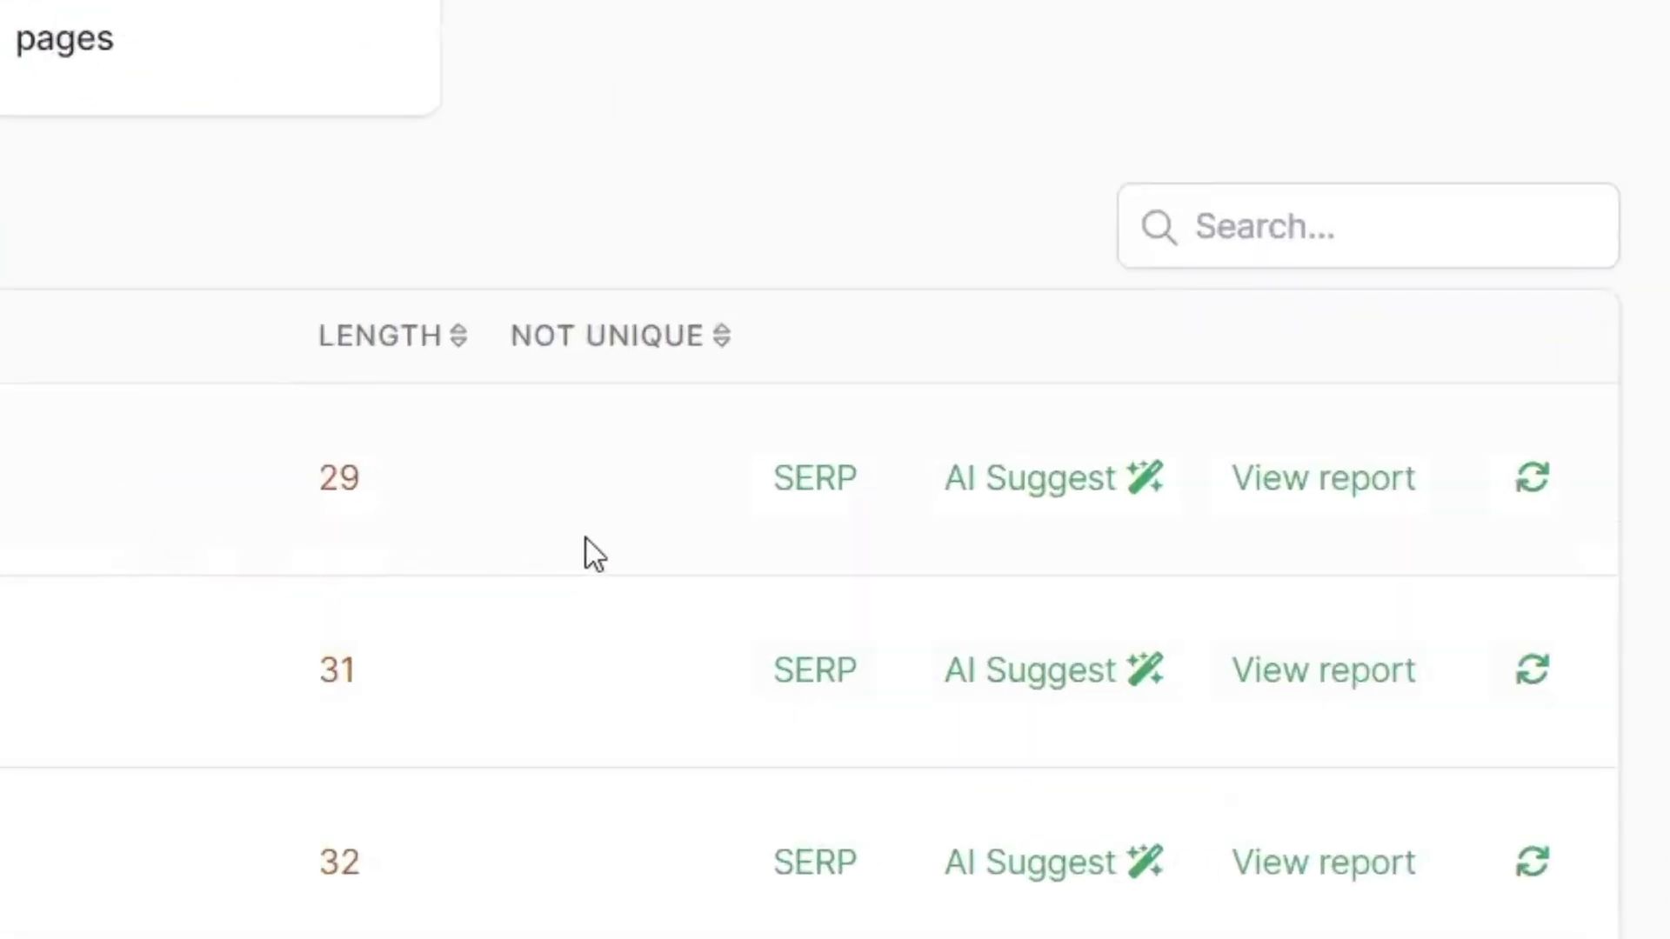
pyautogui.click(1036, 494)
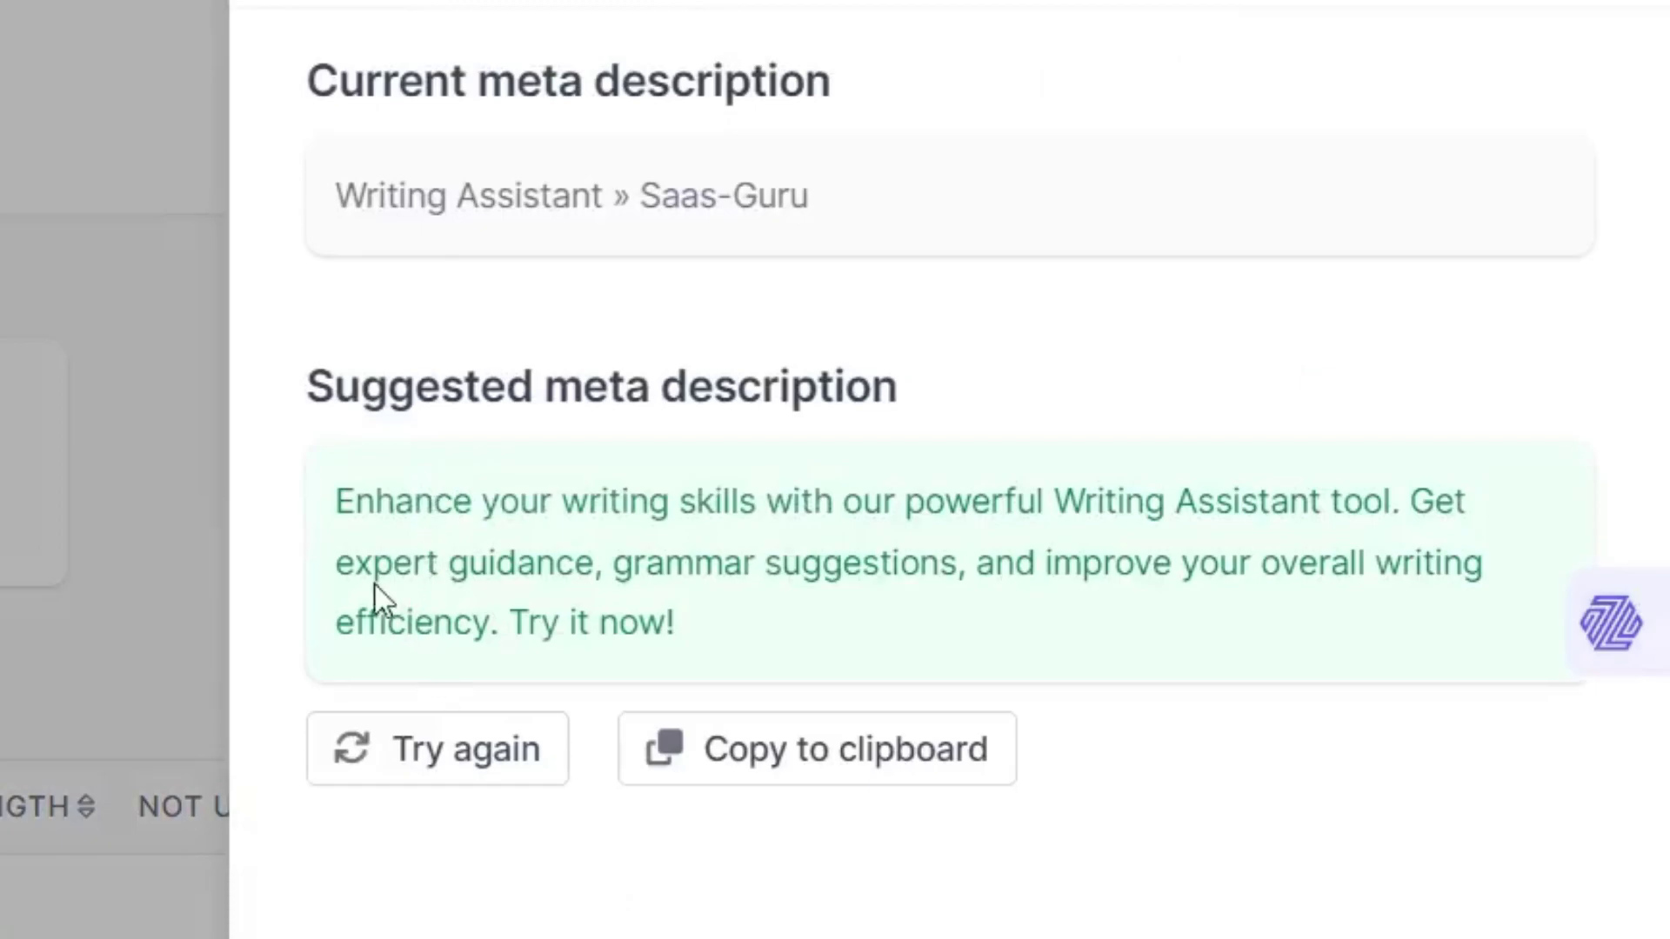
pyautogui.moveTo(332, 508); pyautogui.dragTo(753, 609)
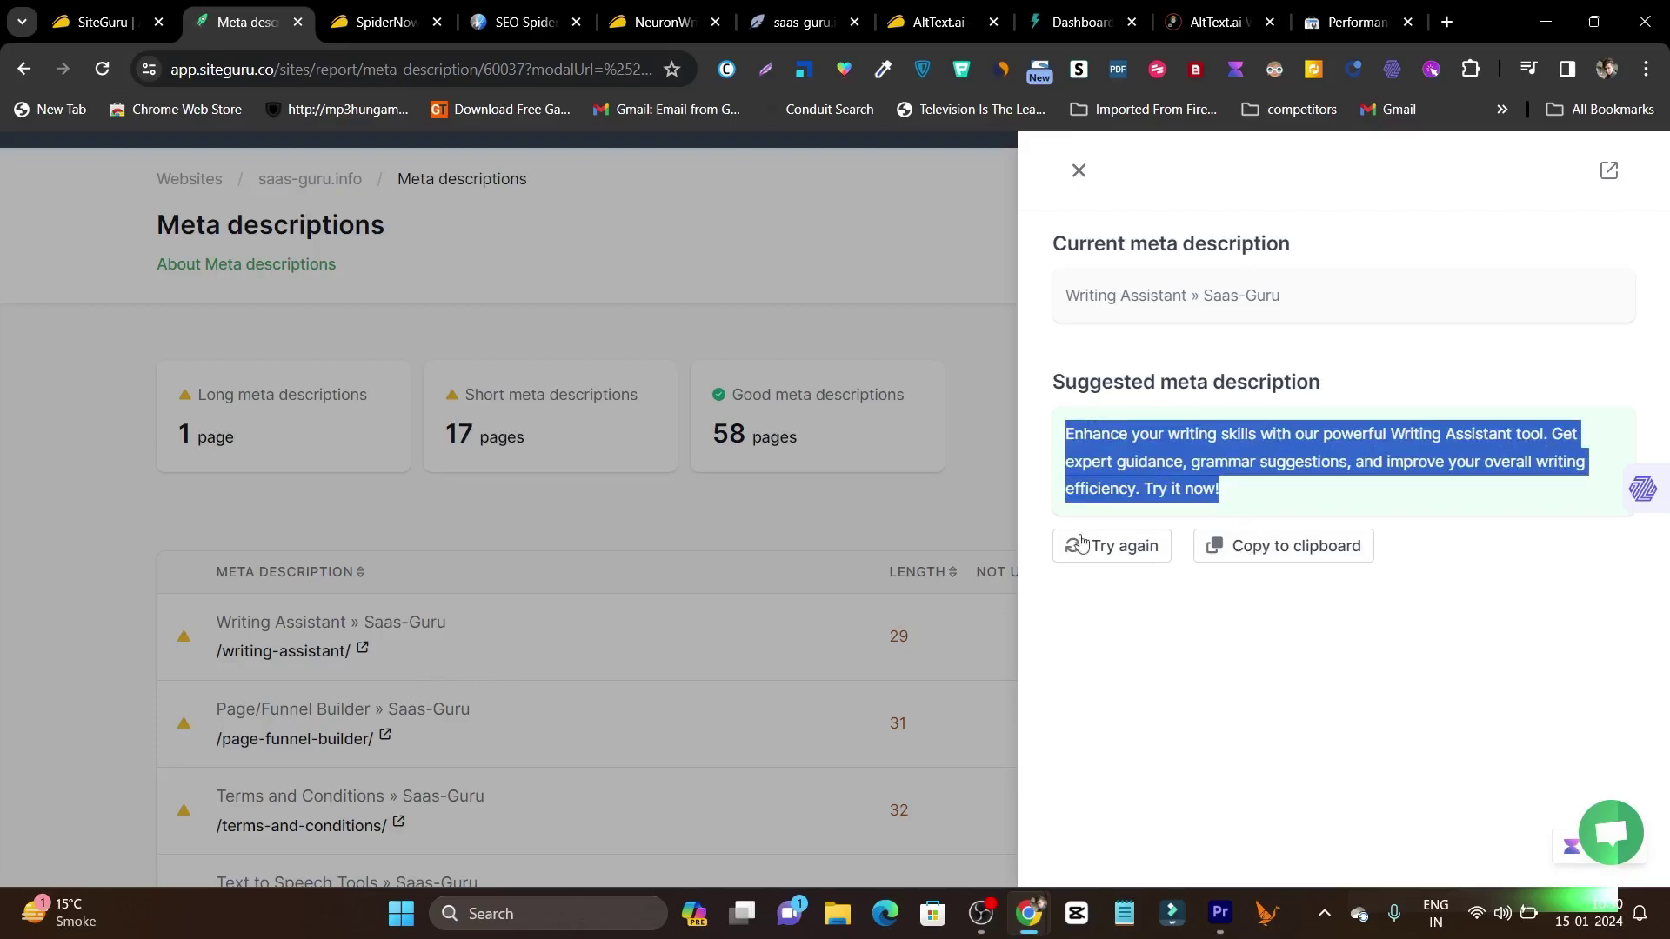
pyautogui.click(1228, 466)
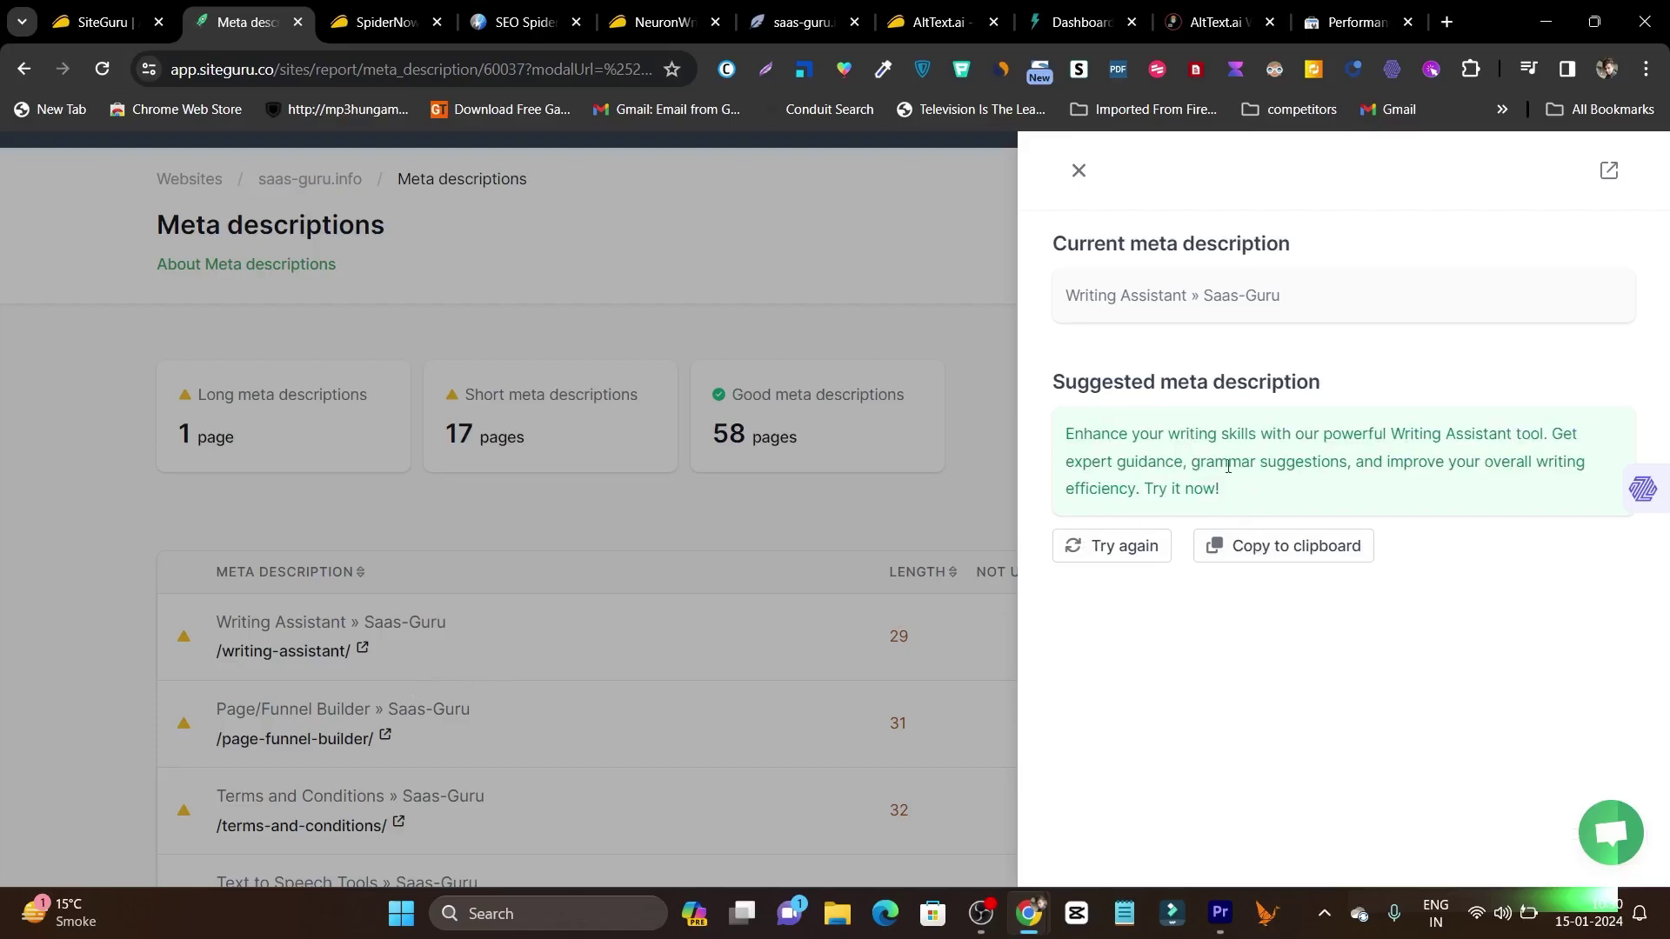
pyautogui.click(1118, 546)
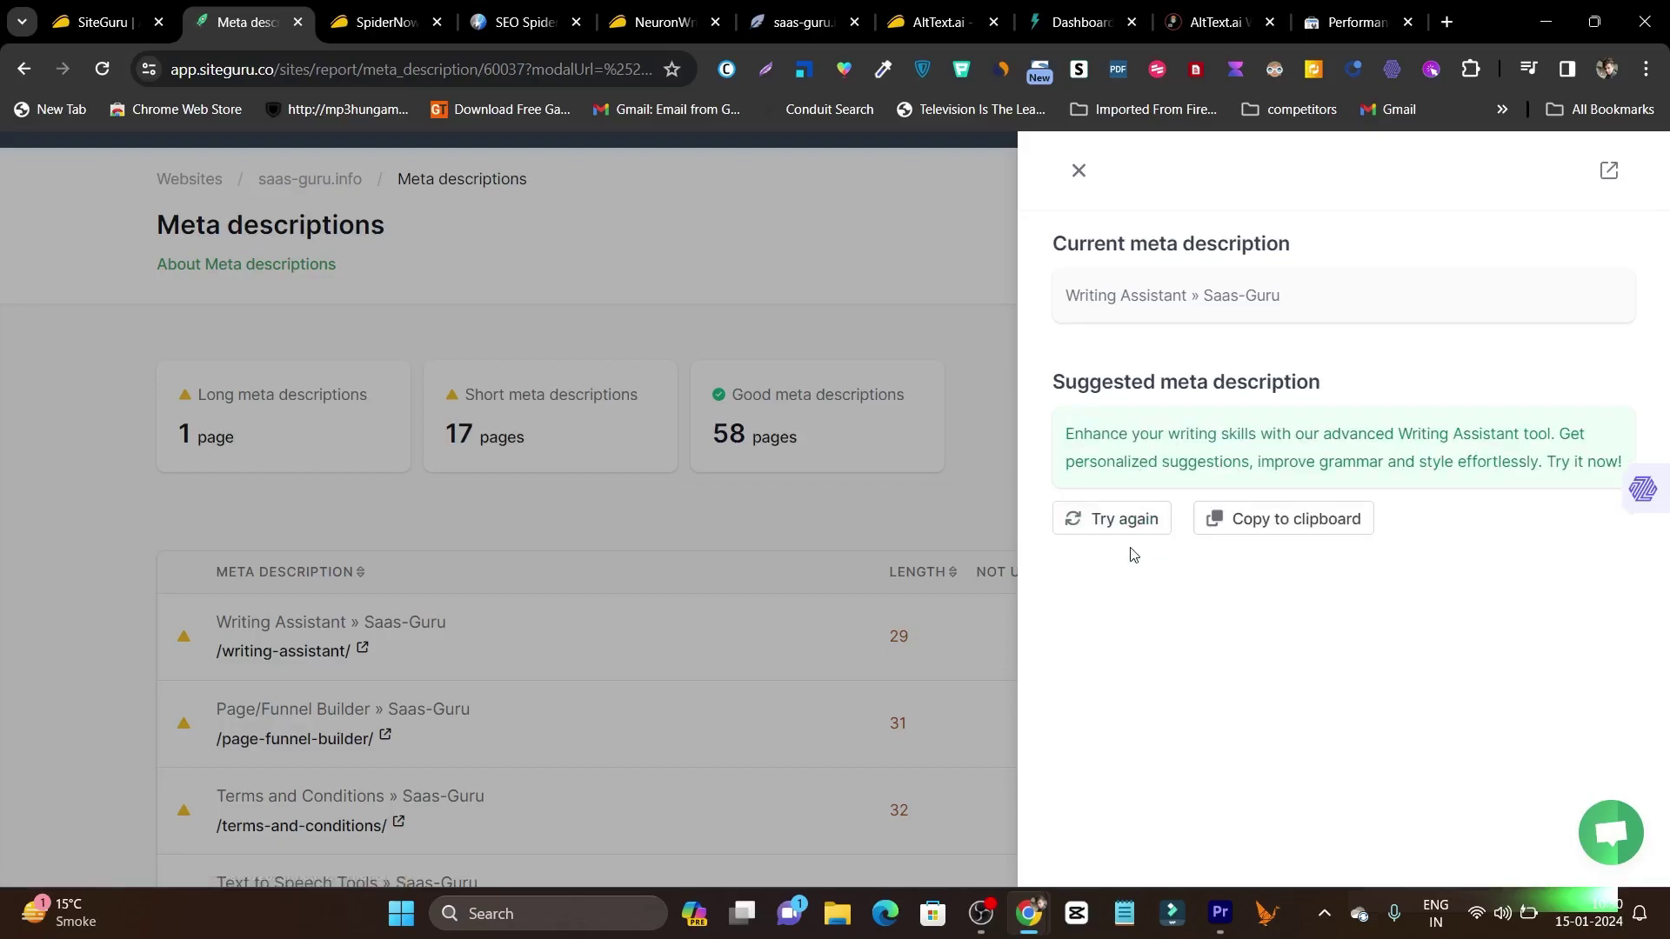
pyautogui.click(1079, 171)
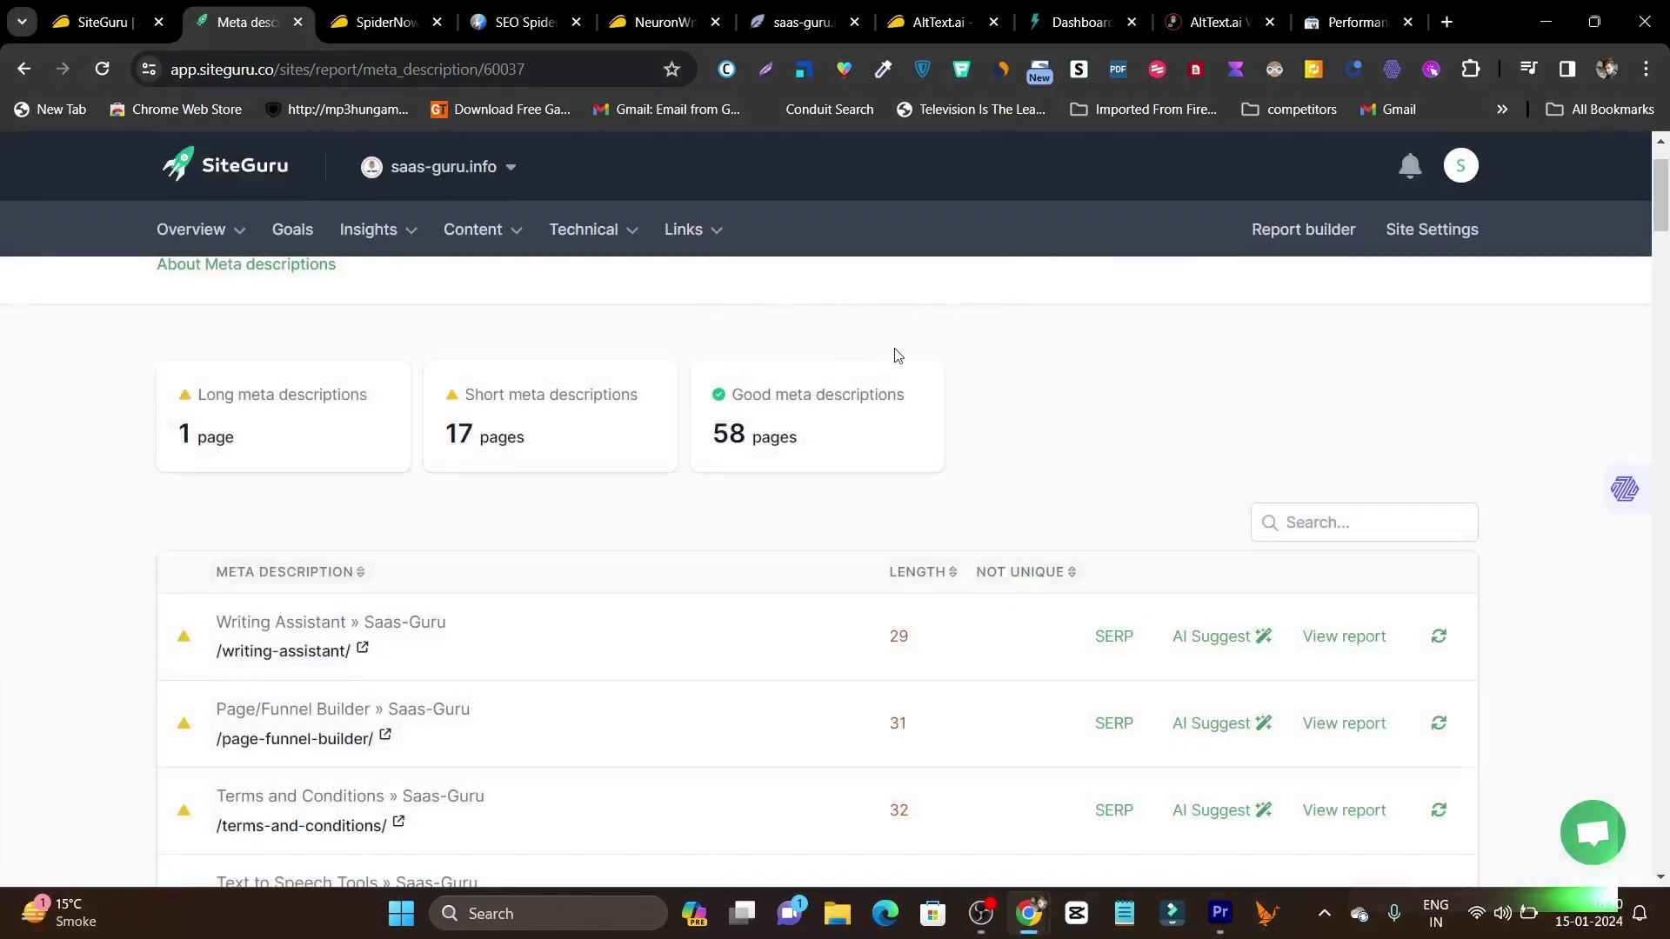
pyautogui.scroll(2, 1005, 409)
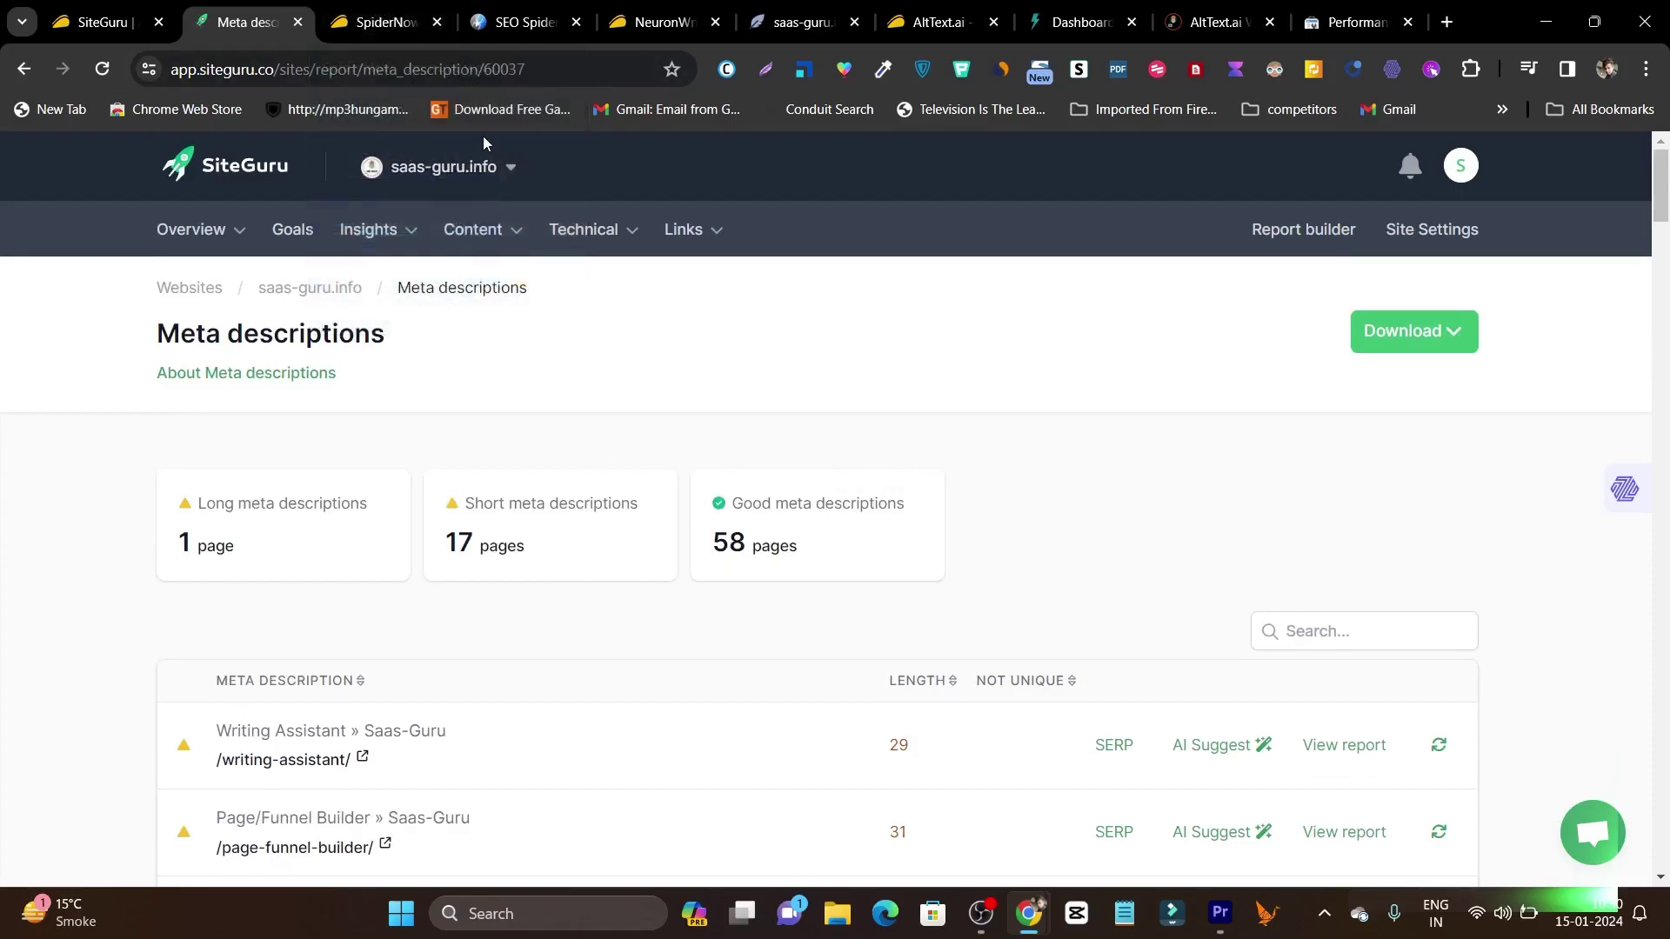
pyautogui.click(383, 22)
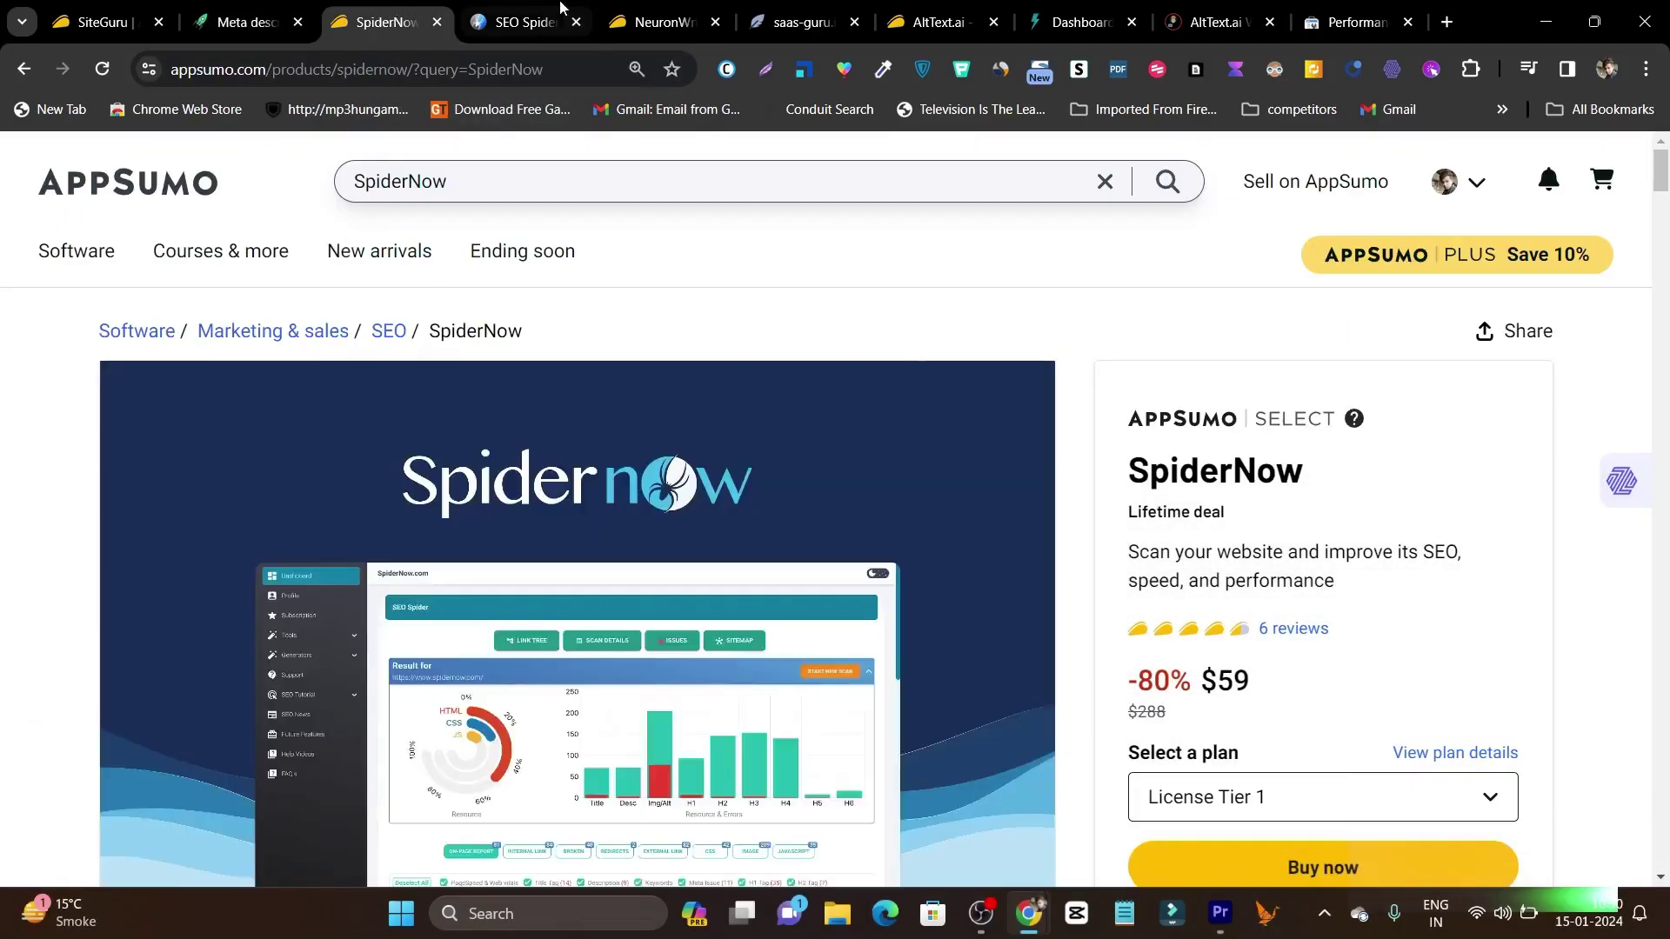
pyautogui.click(528, 7)
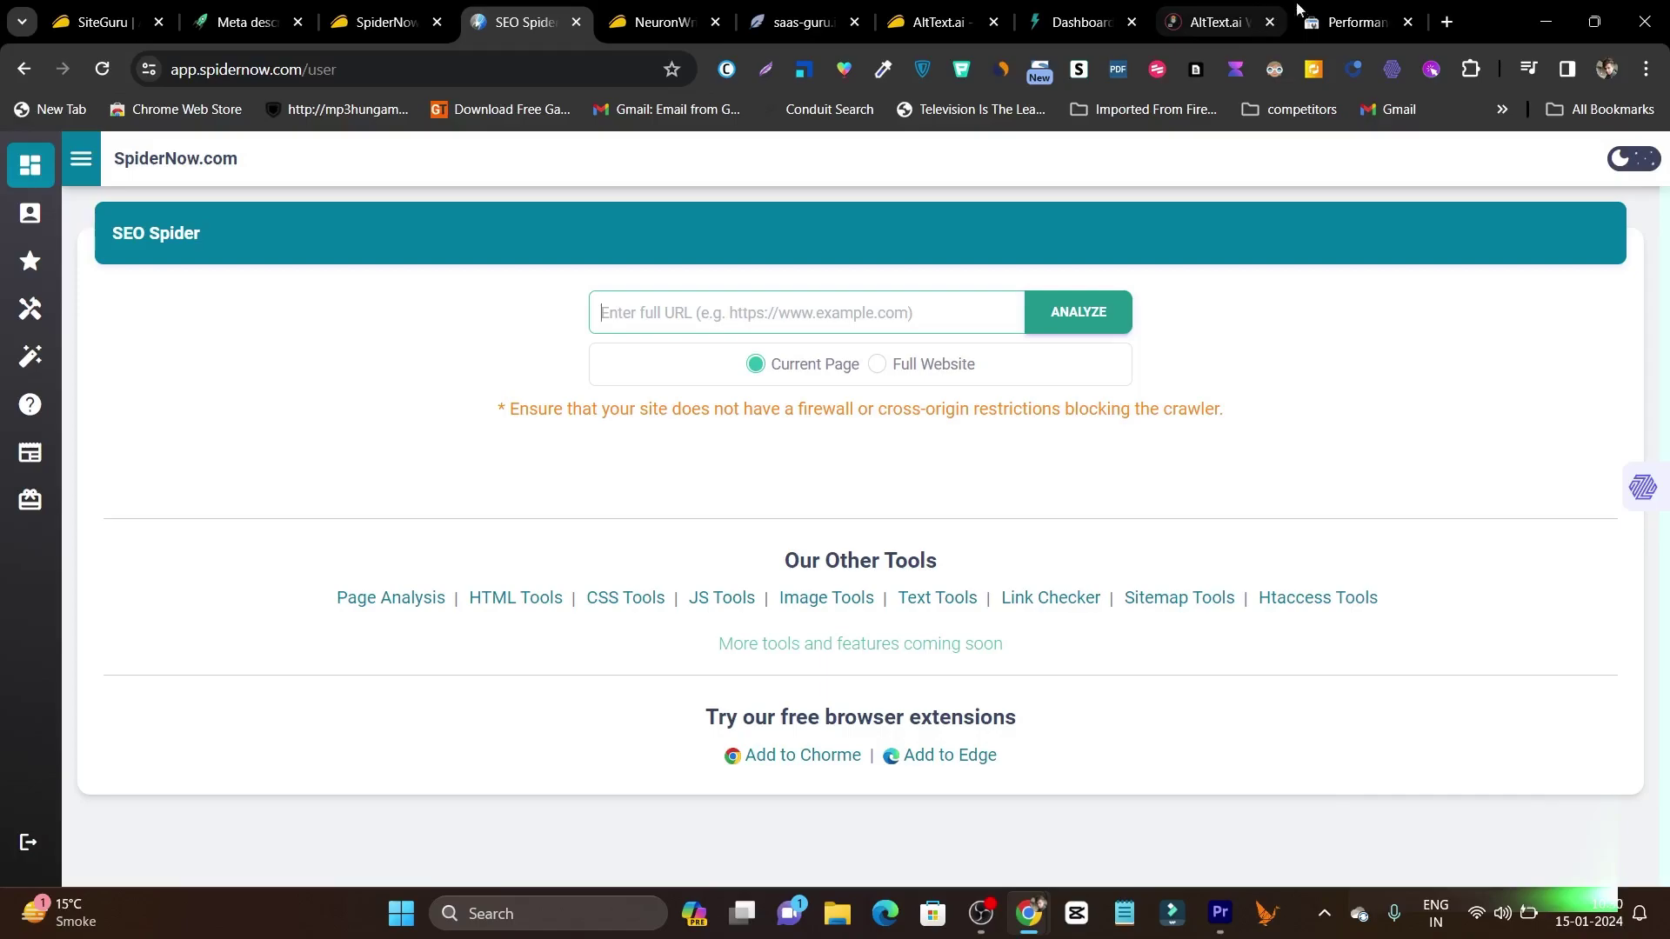
pyautogui.click(1218, 19)
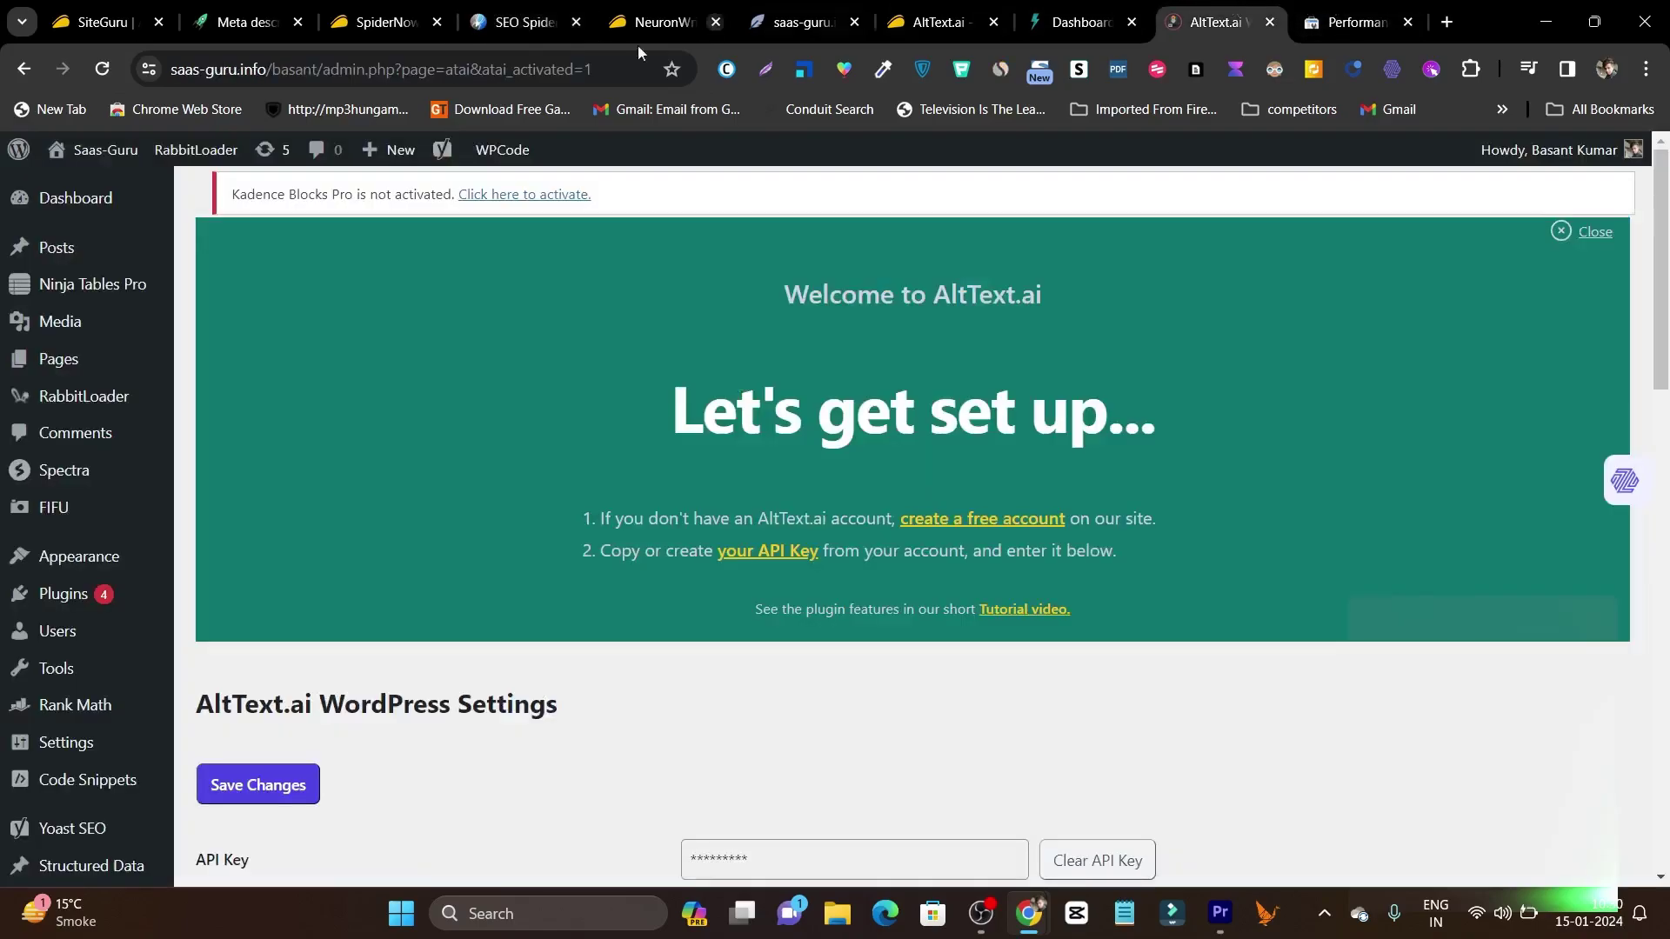
pyautogui.click(268, 75)
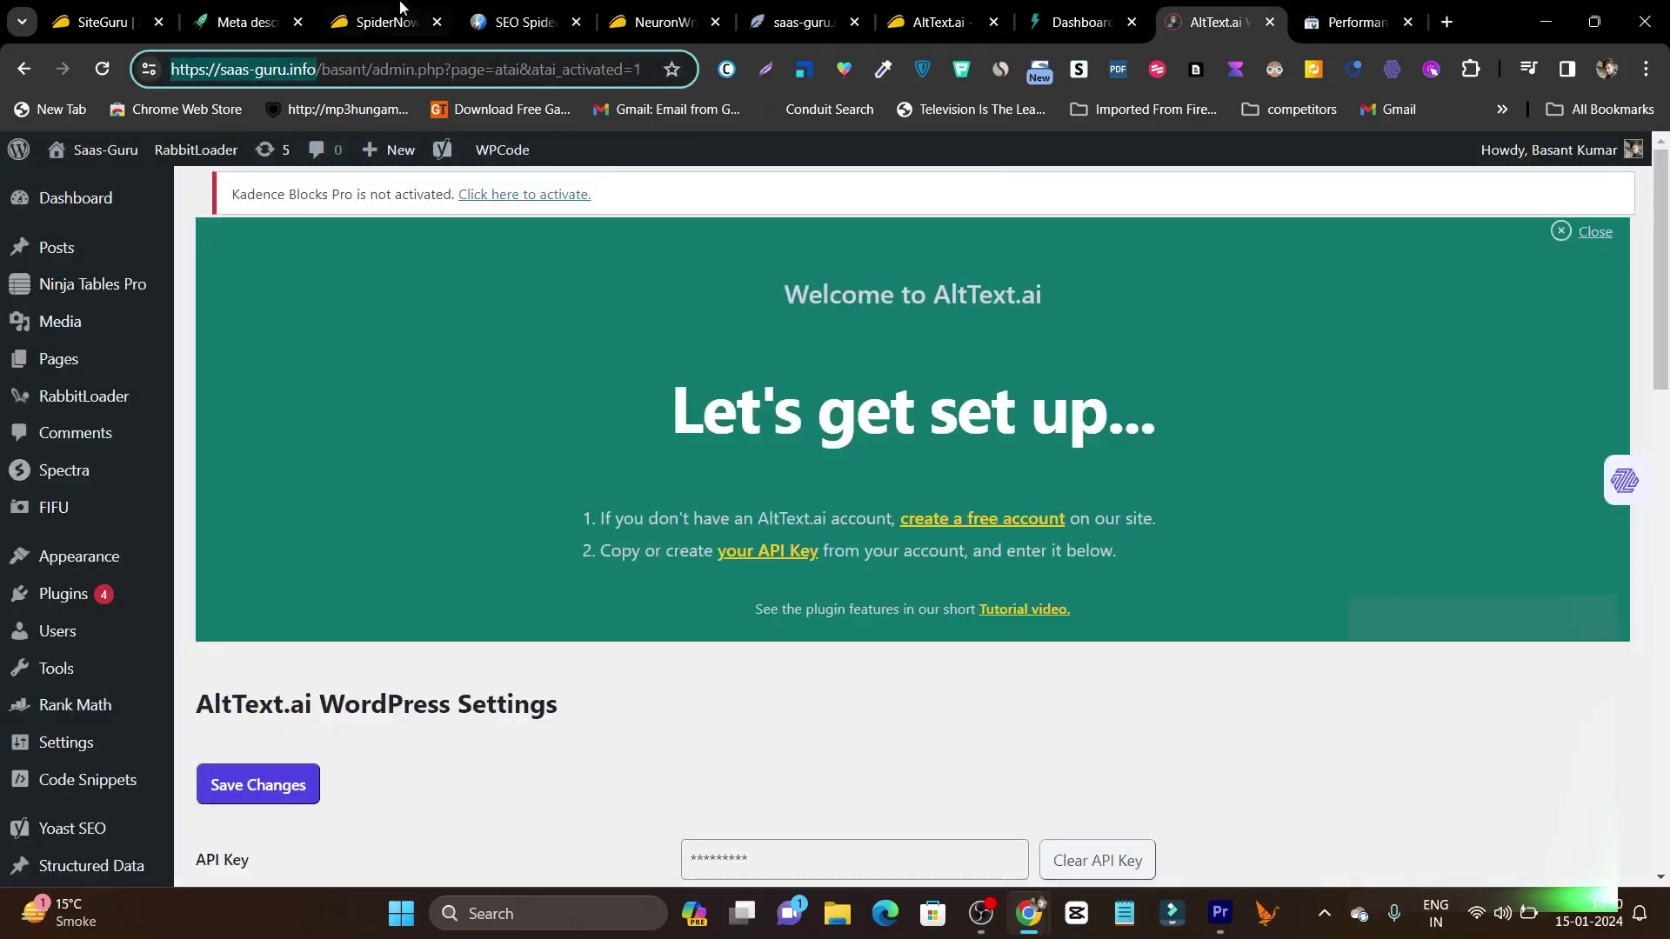
pyautogui.click(522, 21)
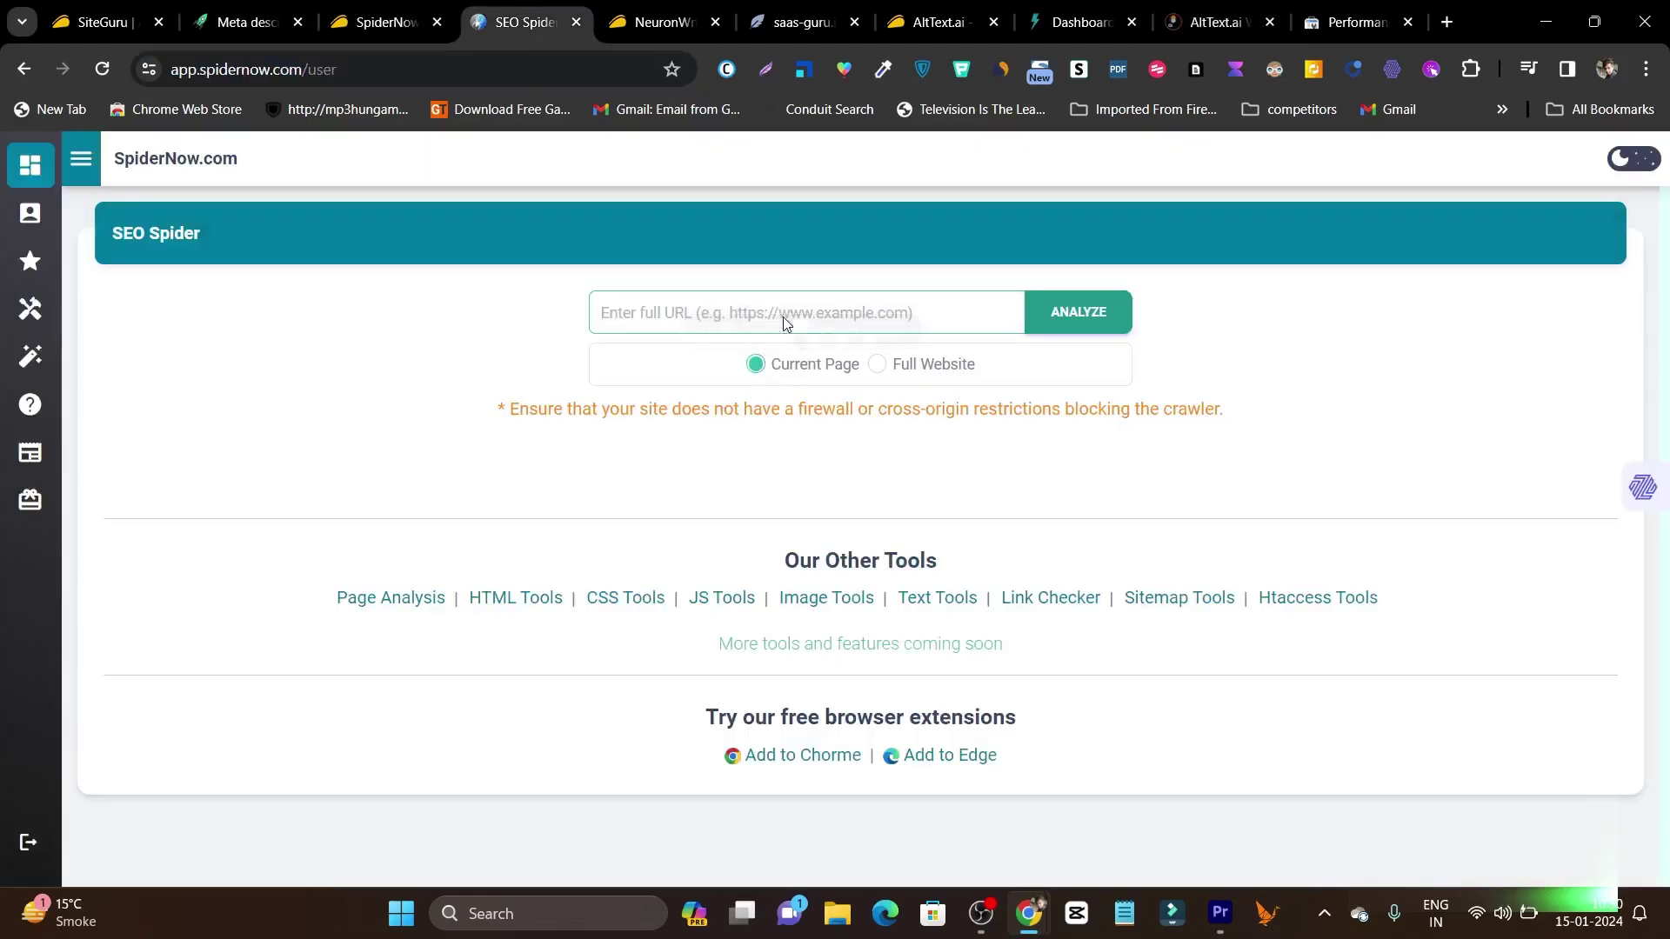
pyautogui.write('https://saas-guru.info/')
# - Scan saas-guru.info in SEO Spider and review its resource and error charts and on-page report
pyautogui.click(1078, 313)
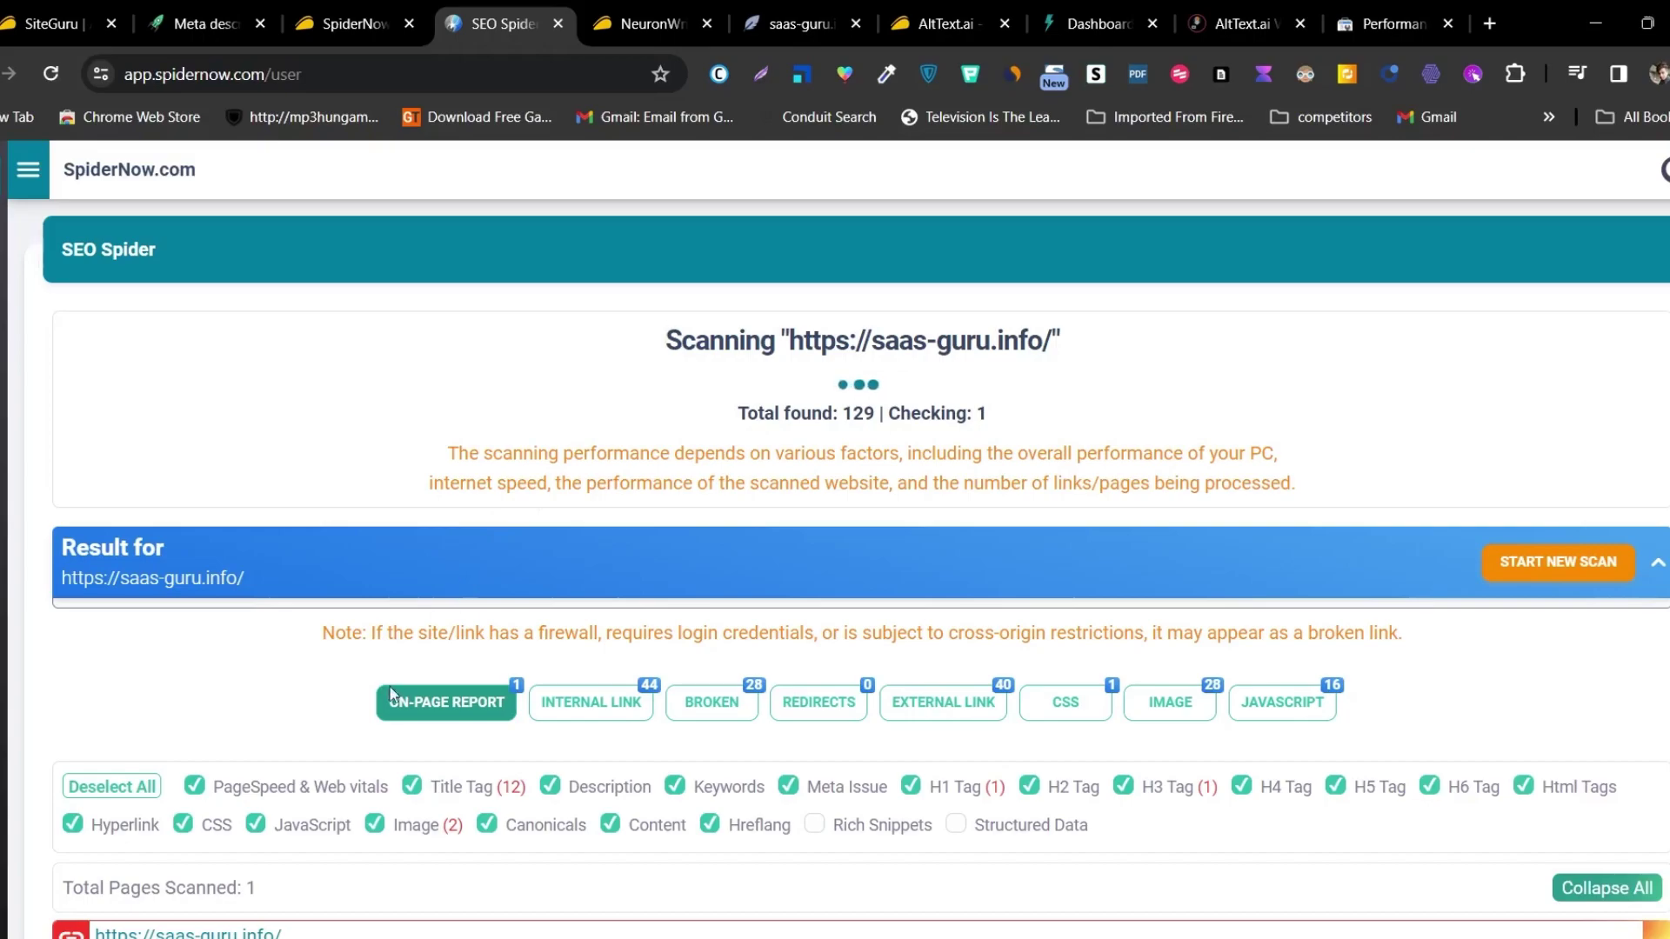
pyautogui.click(204, 23)
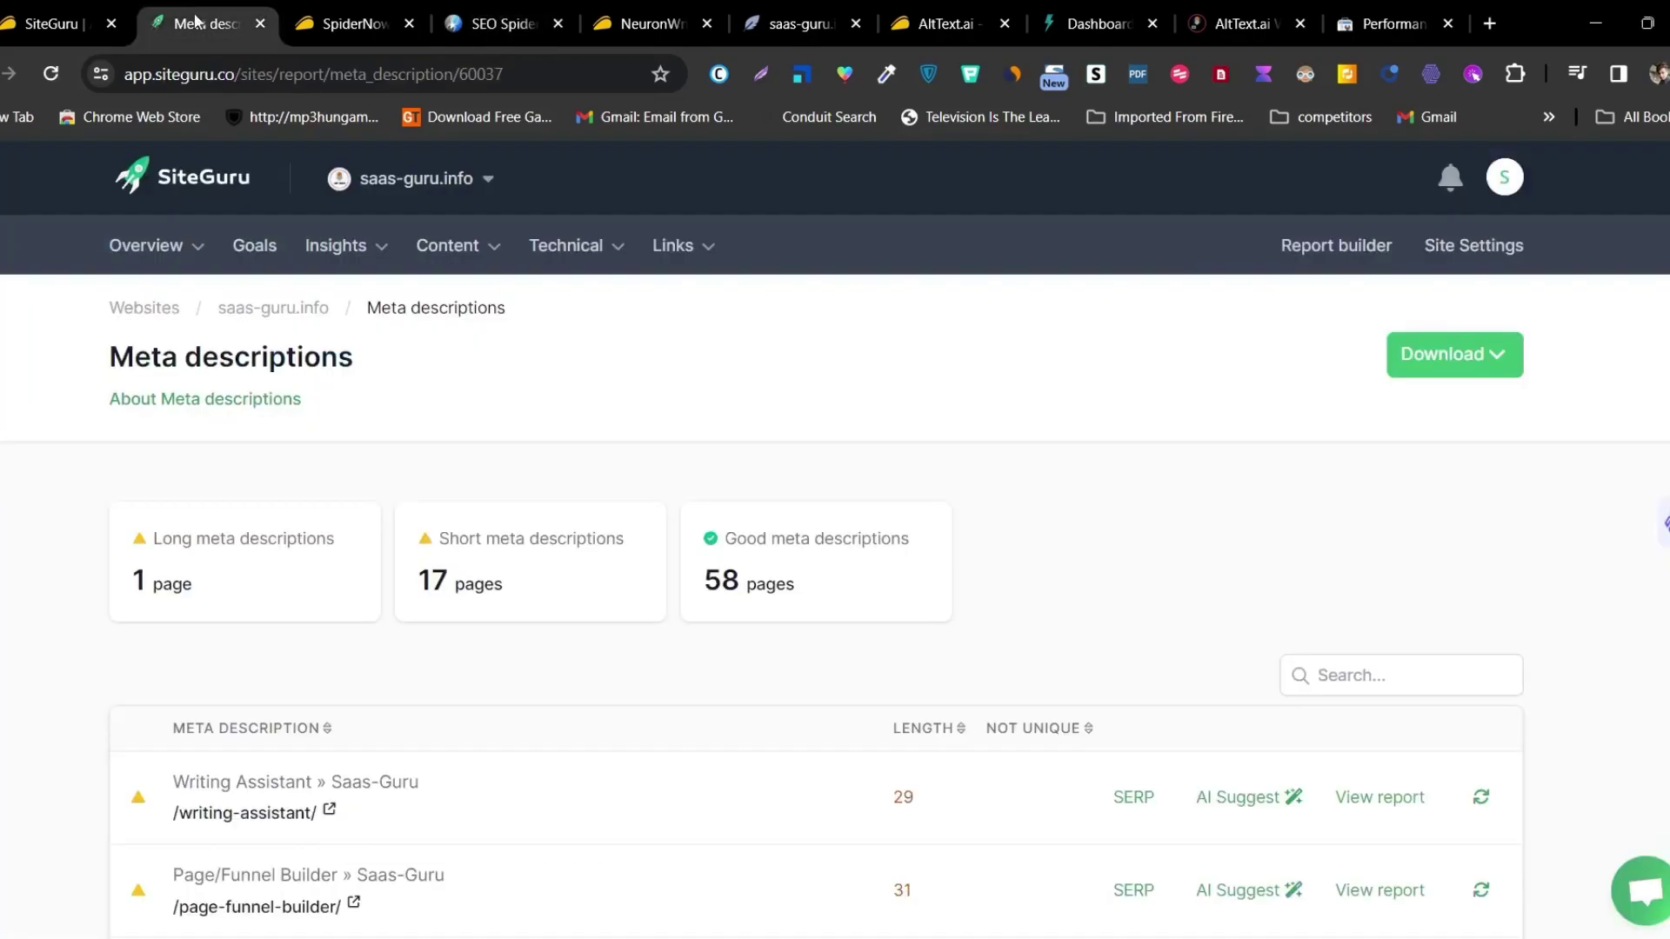
pyautogui.click(452, 19)
pyautogui.scroll(-3, 698, 605)
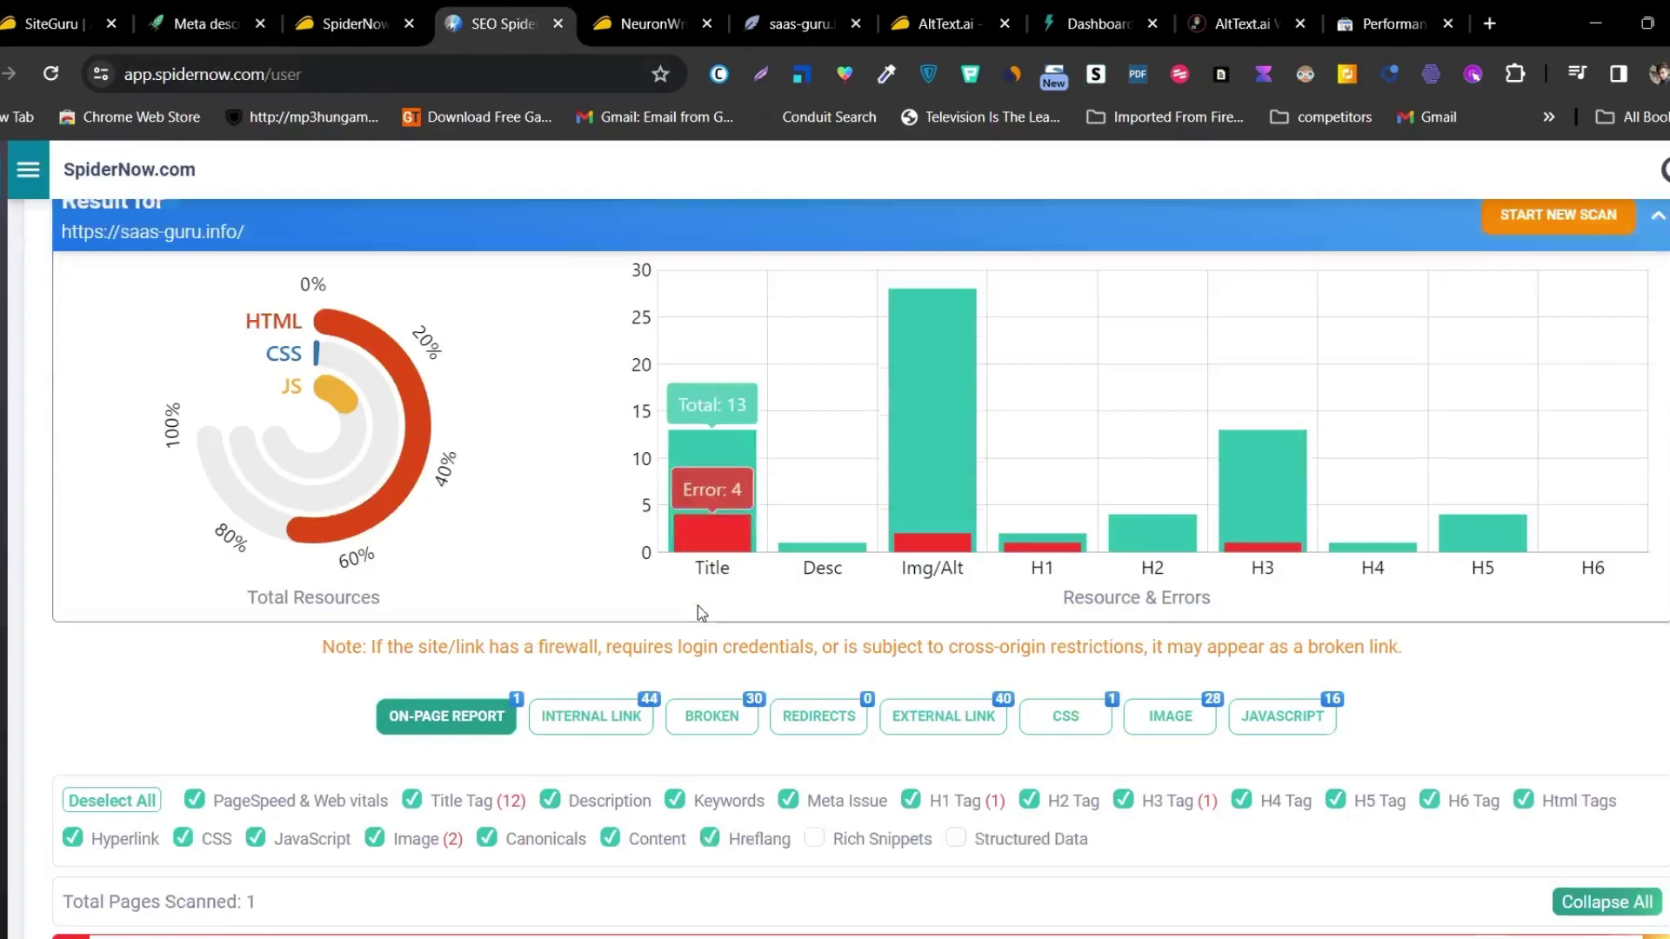
pyautogui.scroll(-1, 698, 605)
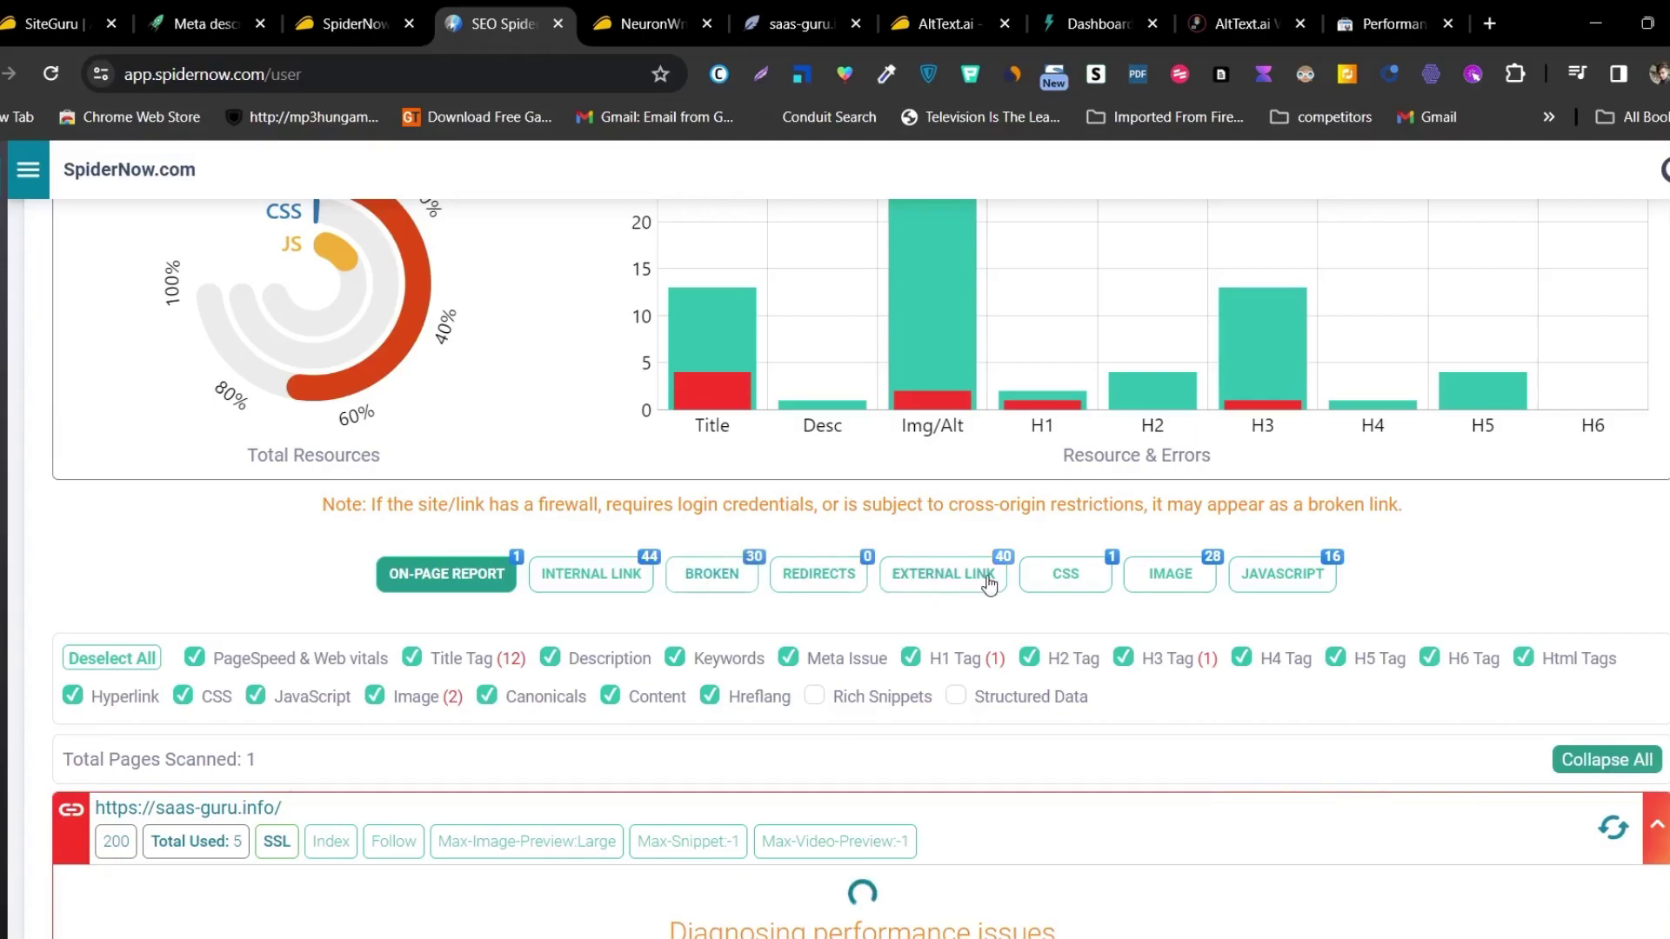
pyautogui.scroll(-3, 626, 670)
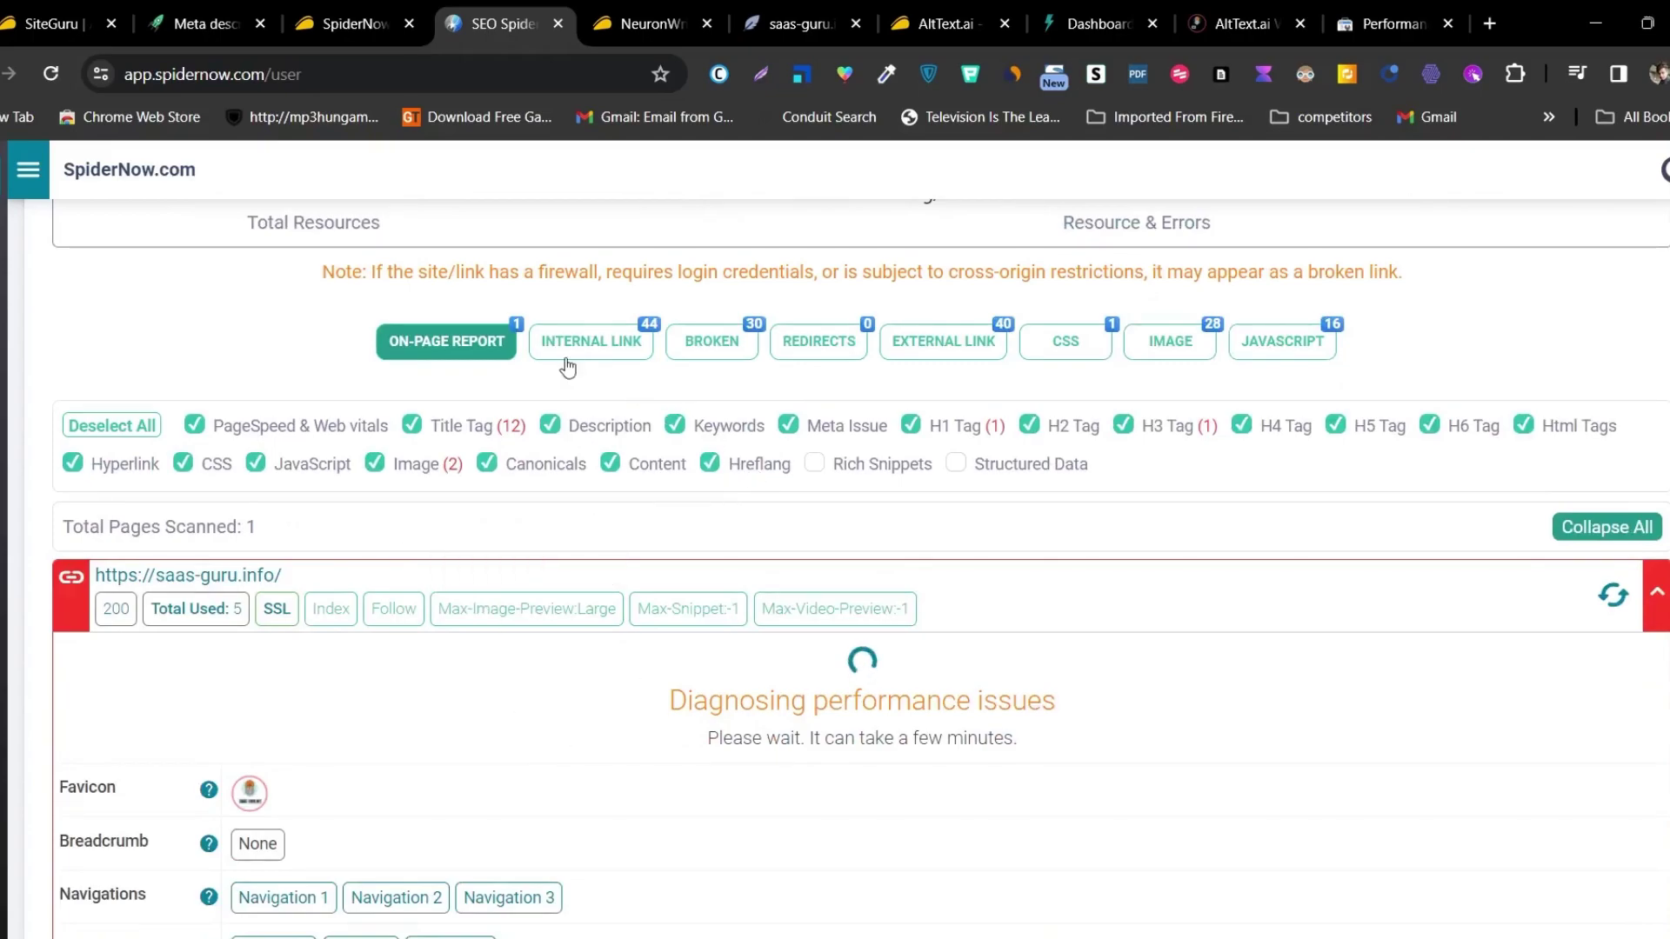
# - Show the BROKEN tab listing the 30 saas-guru.info links returning 404
pyautogui.click(706, 342)
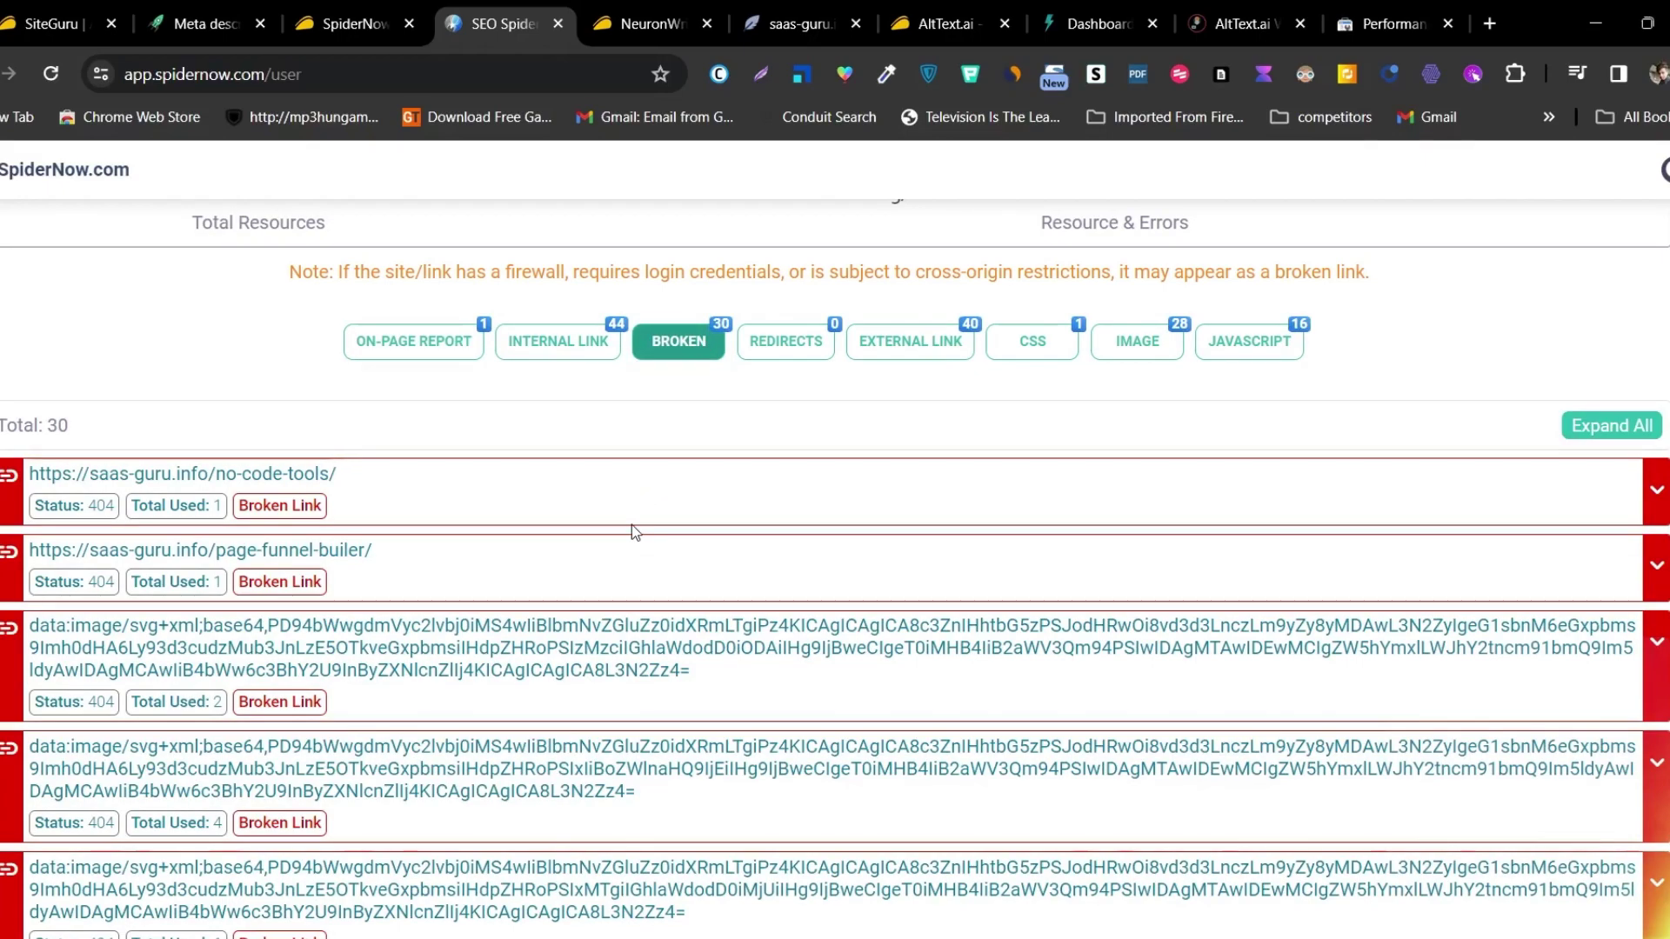
pyautogui.scroll(-1, 708, 488)
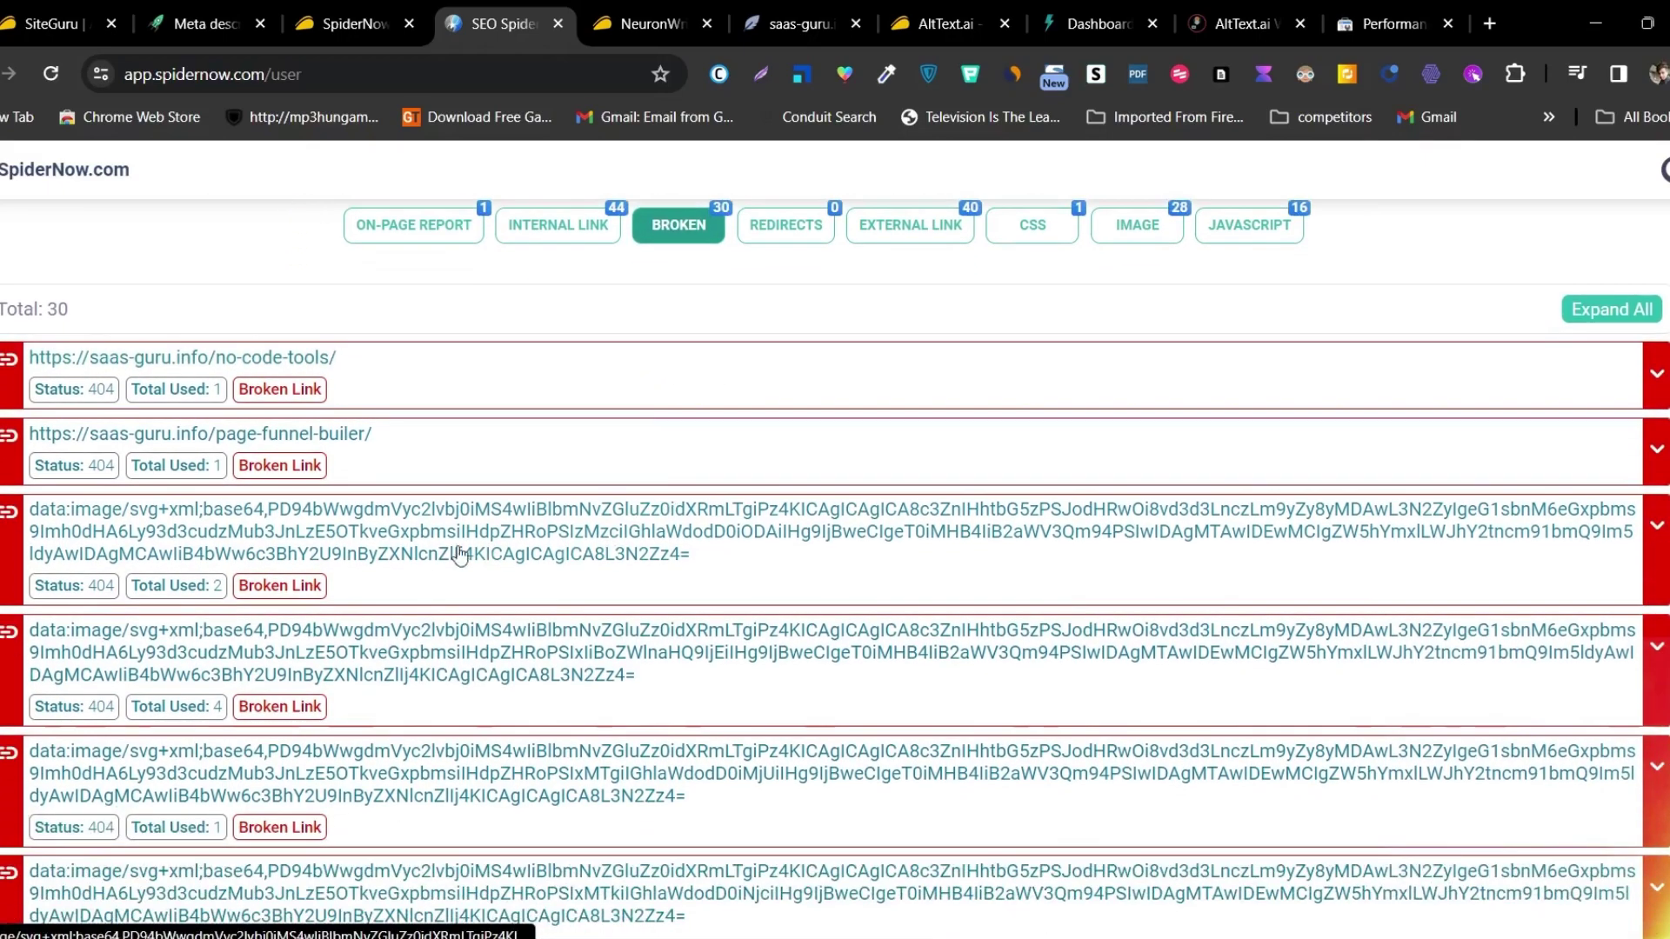
pyautogui.scroll(-3, 248, 442)
pyautogui.scroll(4, 484, 551)
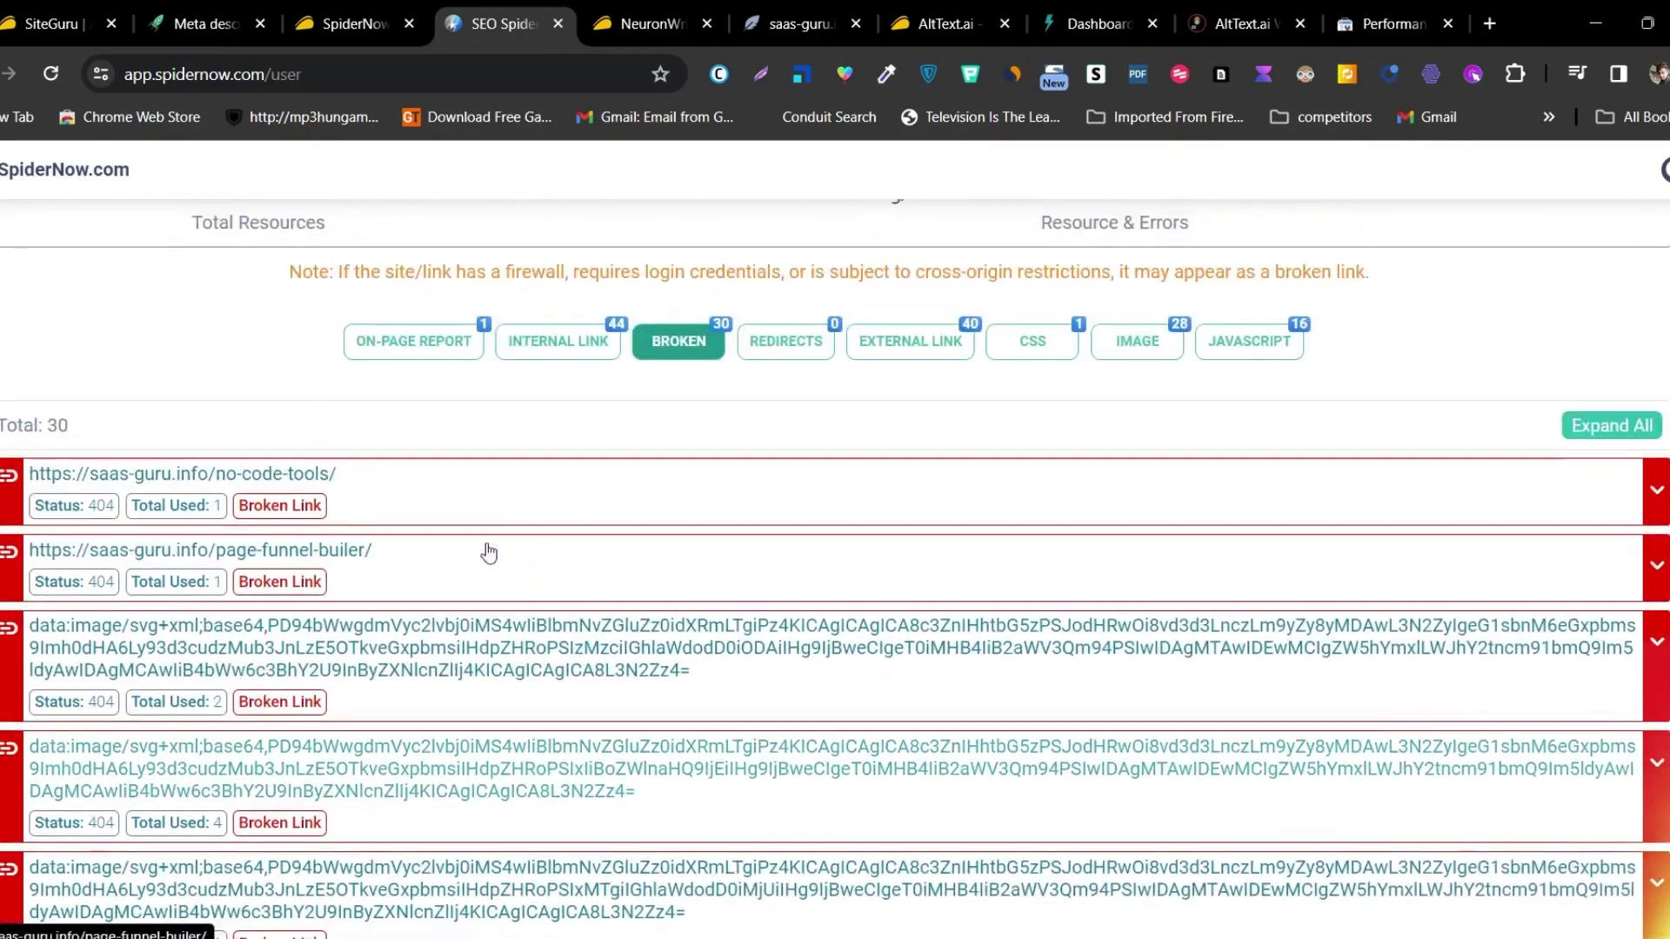
pyautogui.scroll(-3, 393, 503)
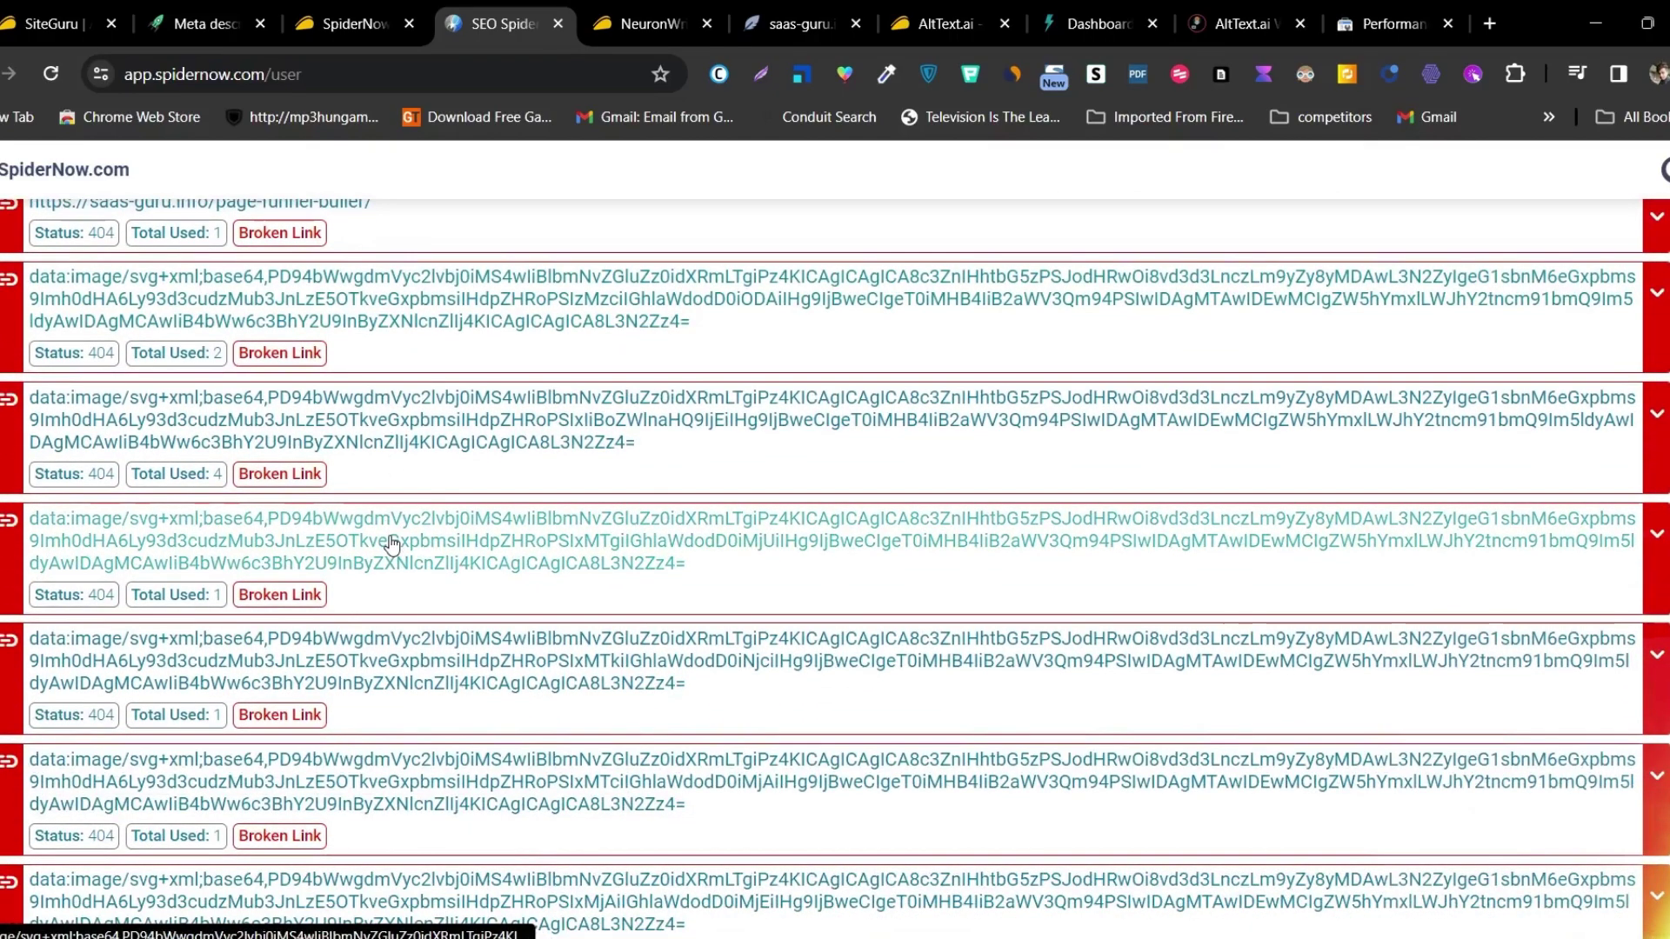
pyautogui.scroll(-3, 392, 544)
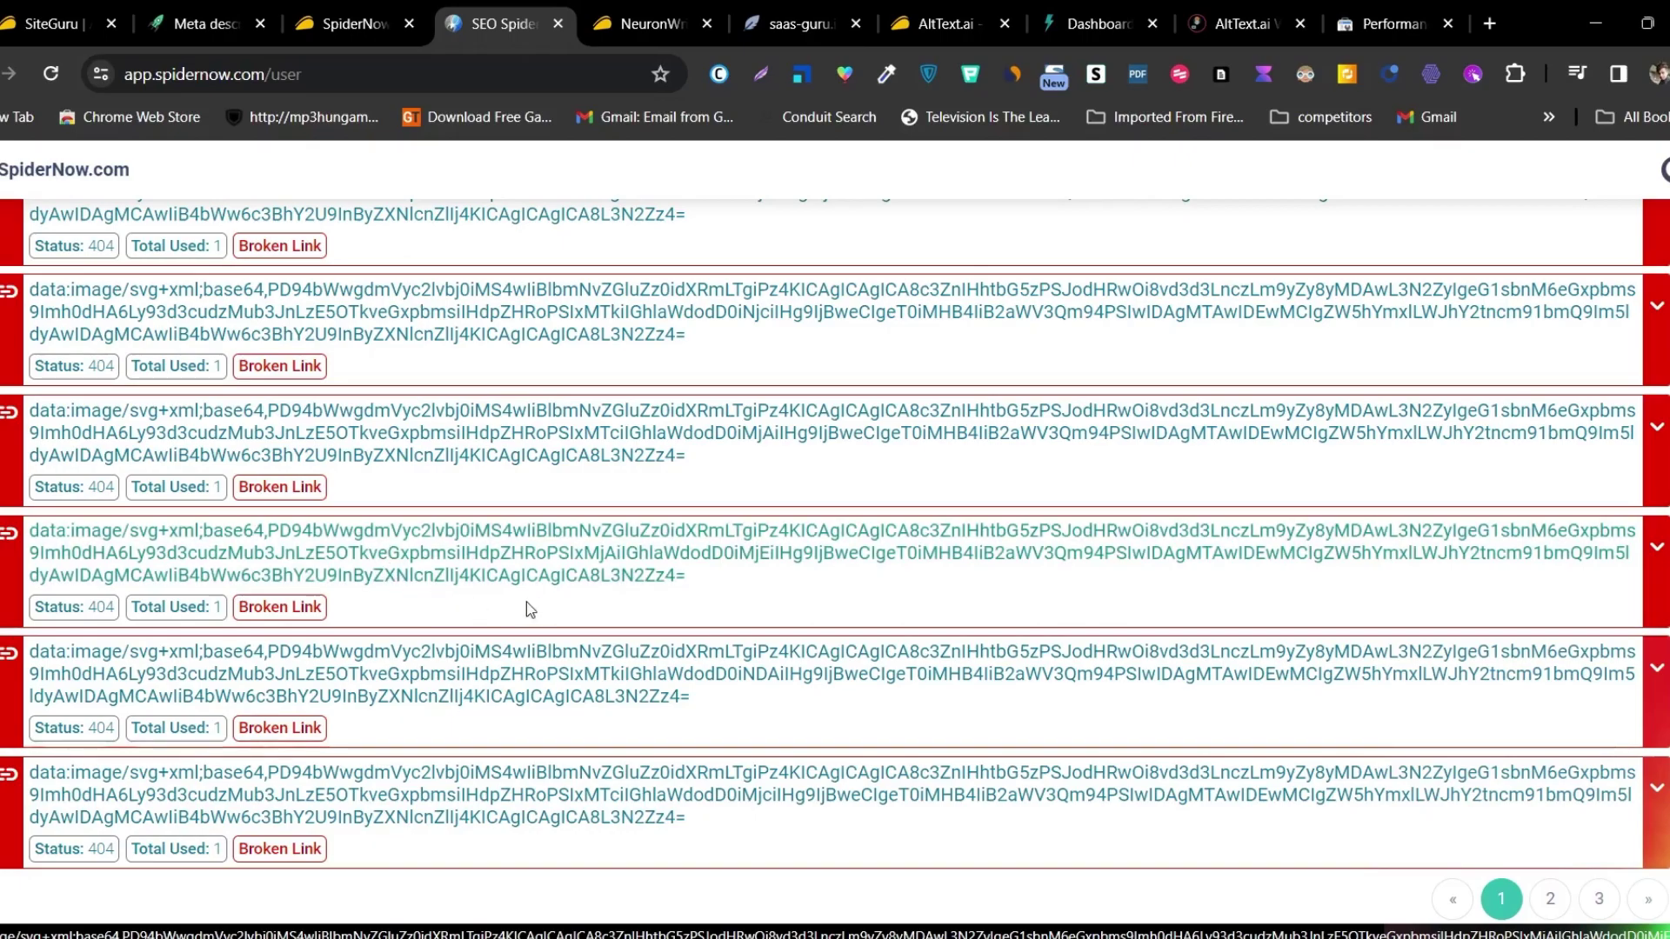
pyautogui.scroll(9, 815, 612)
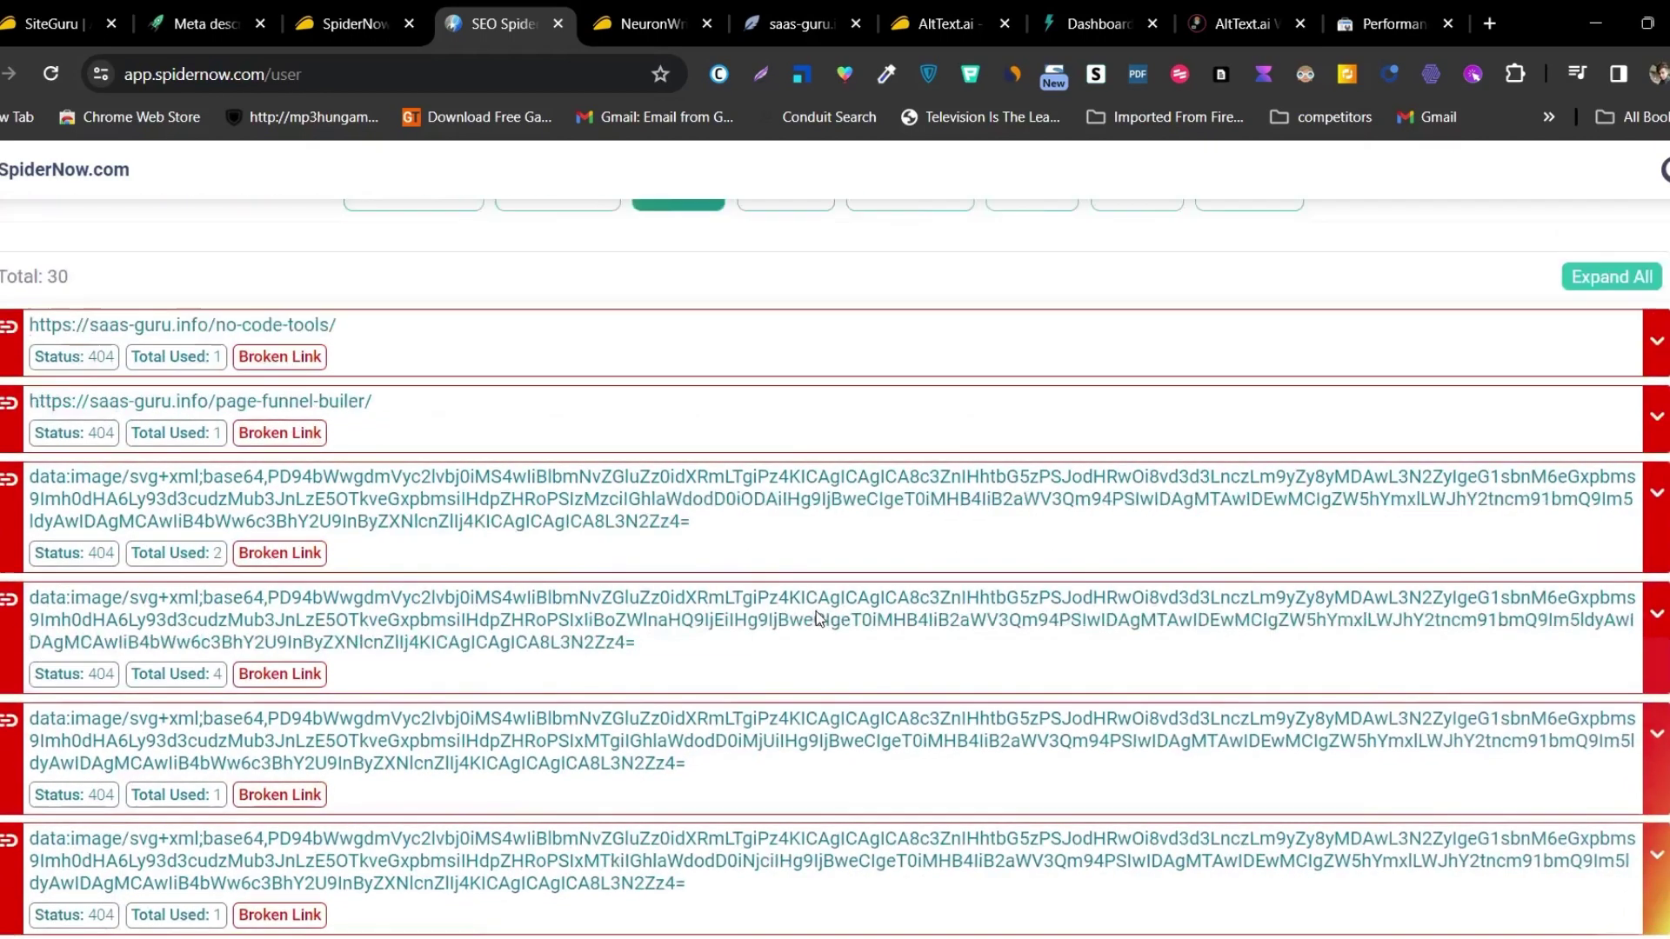
pyautogui.scroll(4, 816, 612)
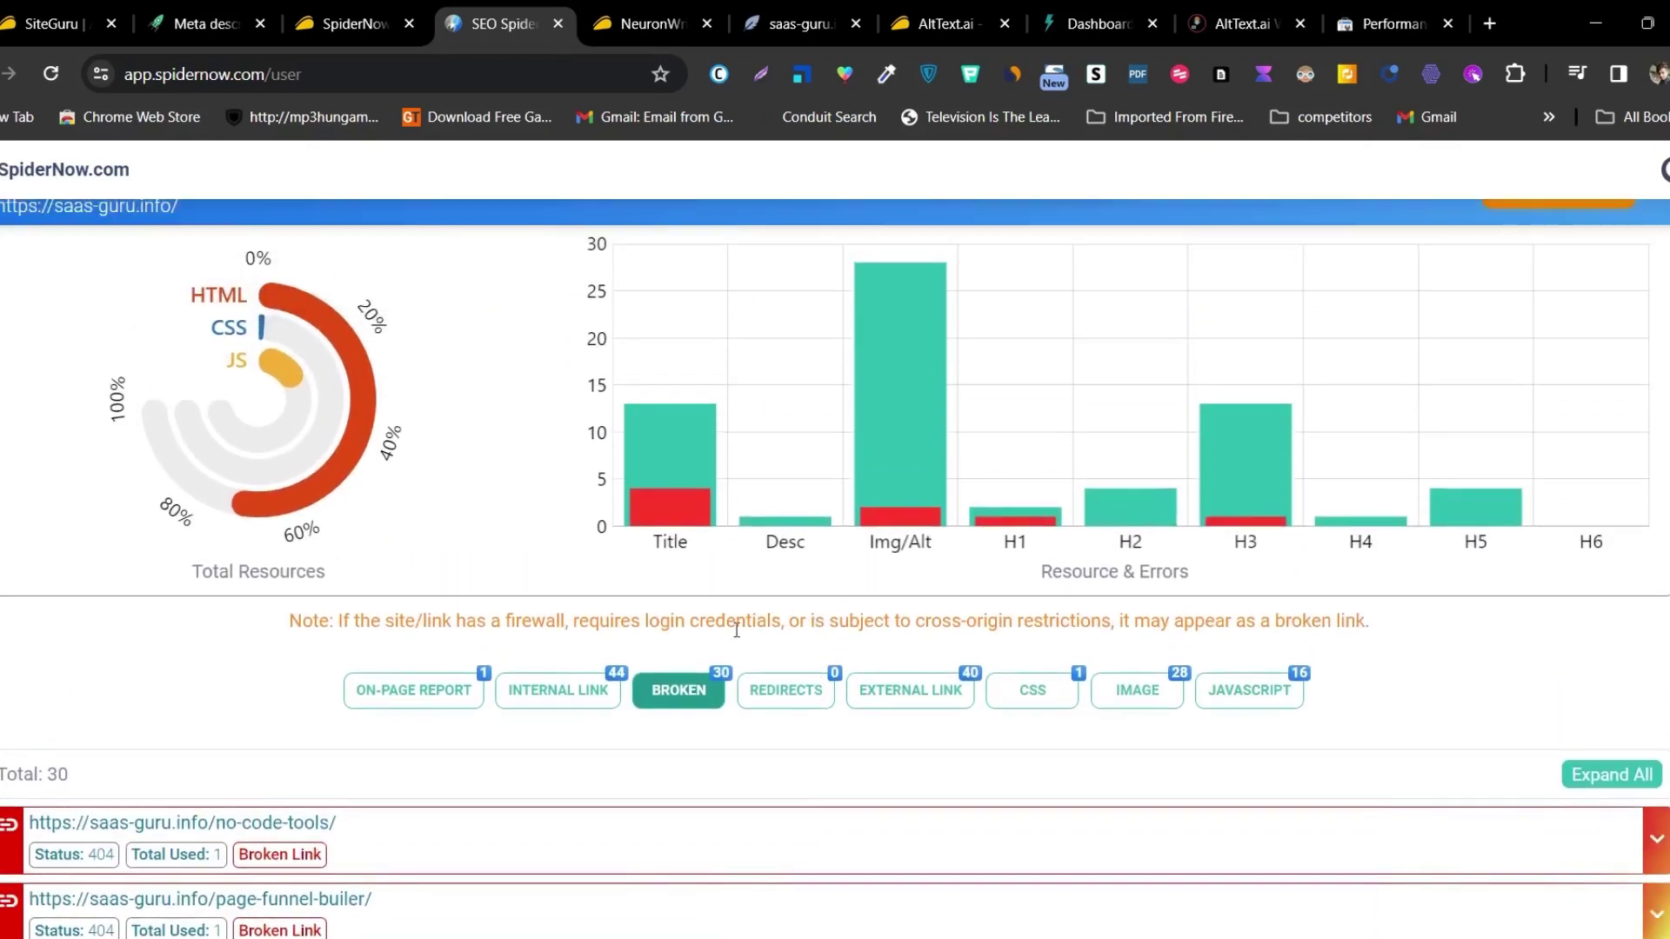
pyautogui.scroll(-2, 552, 696)
pyautogui.scroll(5, 658, 600)
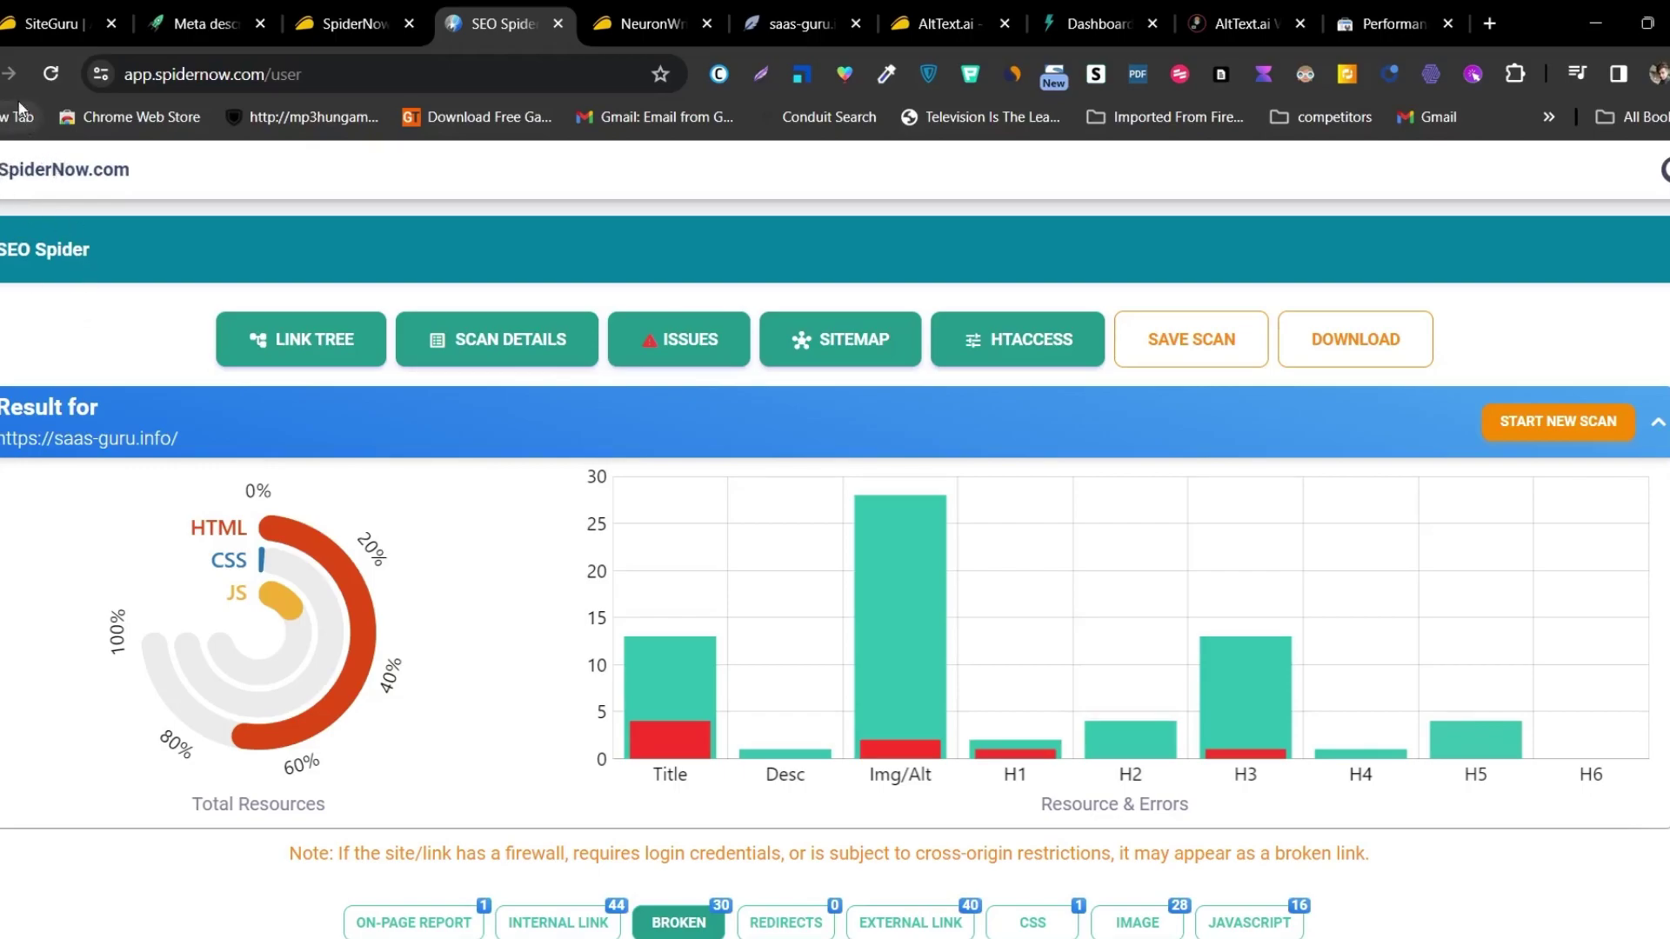
# - Sign in to SpiderNow and open Link Checker from the Tools sidebar
pyautogui.hotkey('alt', 'Left')
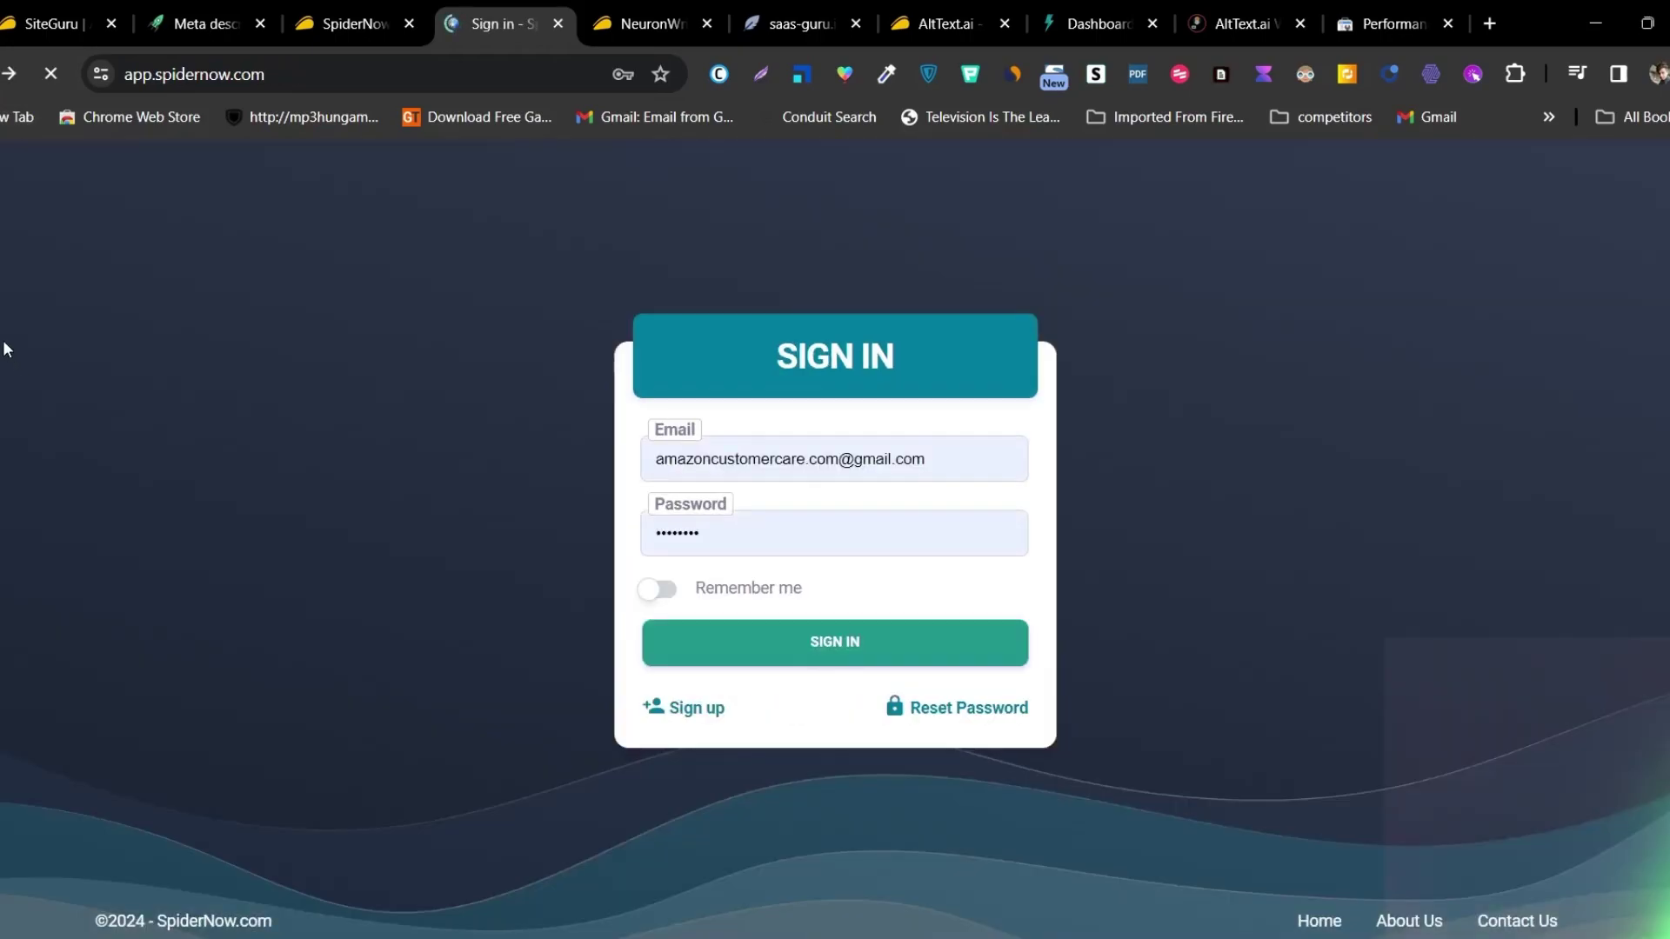
pyautogui.click(850, 644)
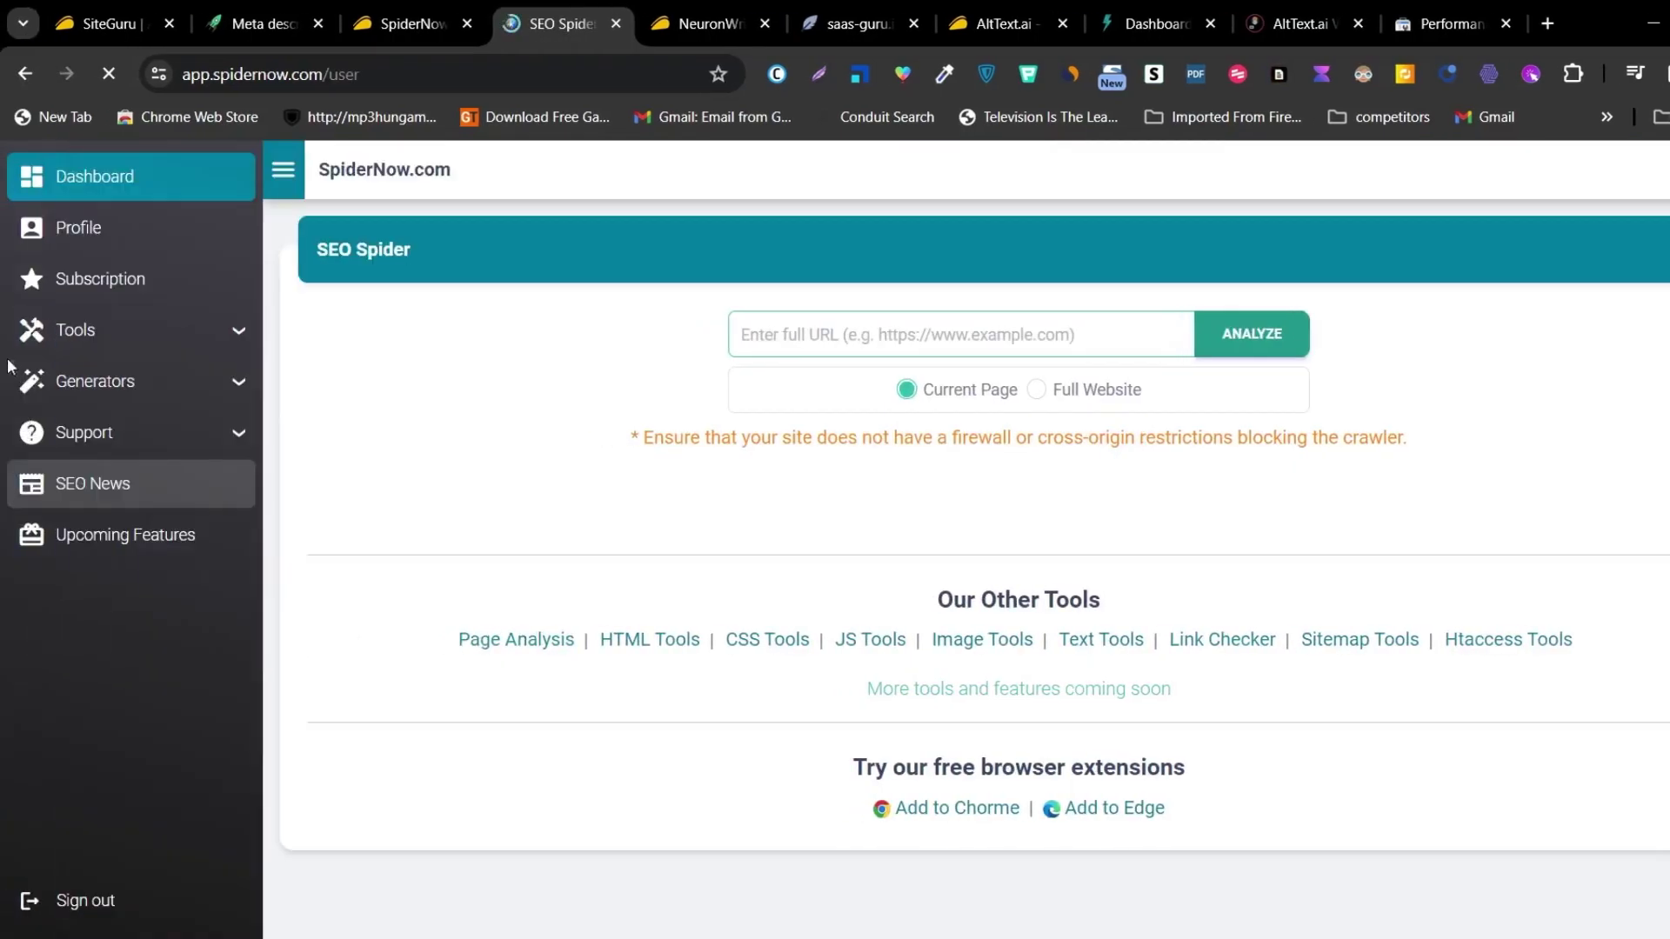
pyautogui.click(160, 336)
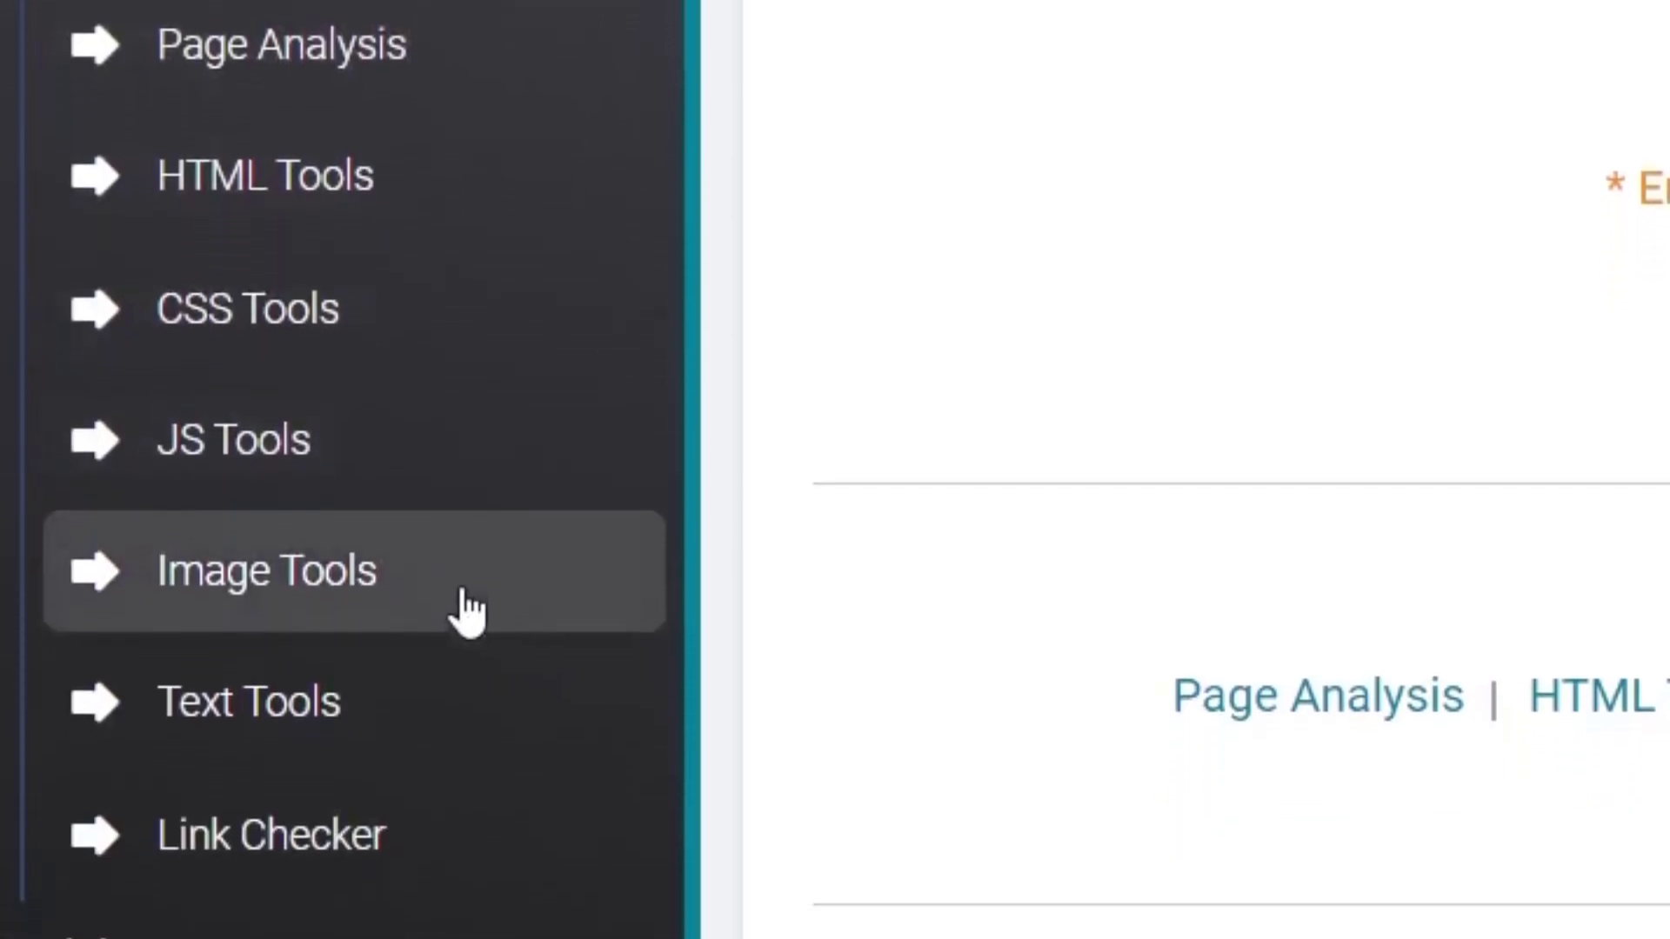
pyautogui.click(453, 844)
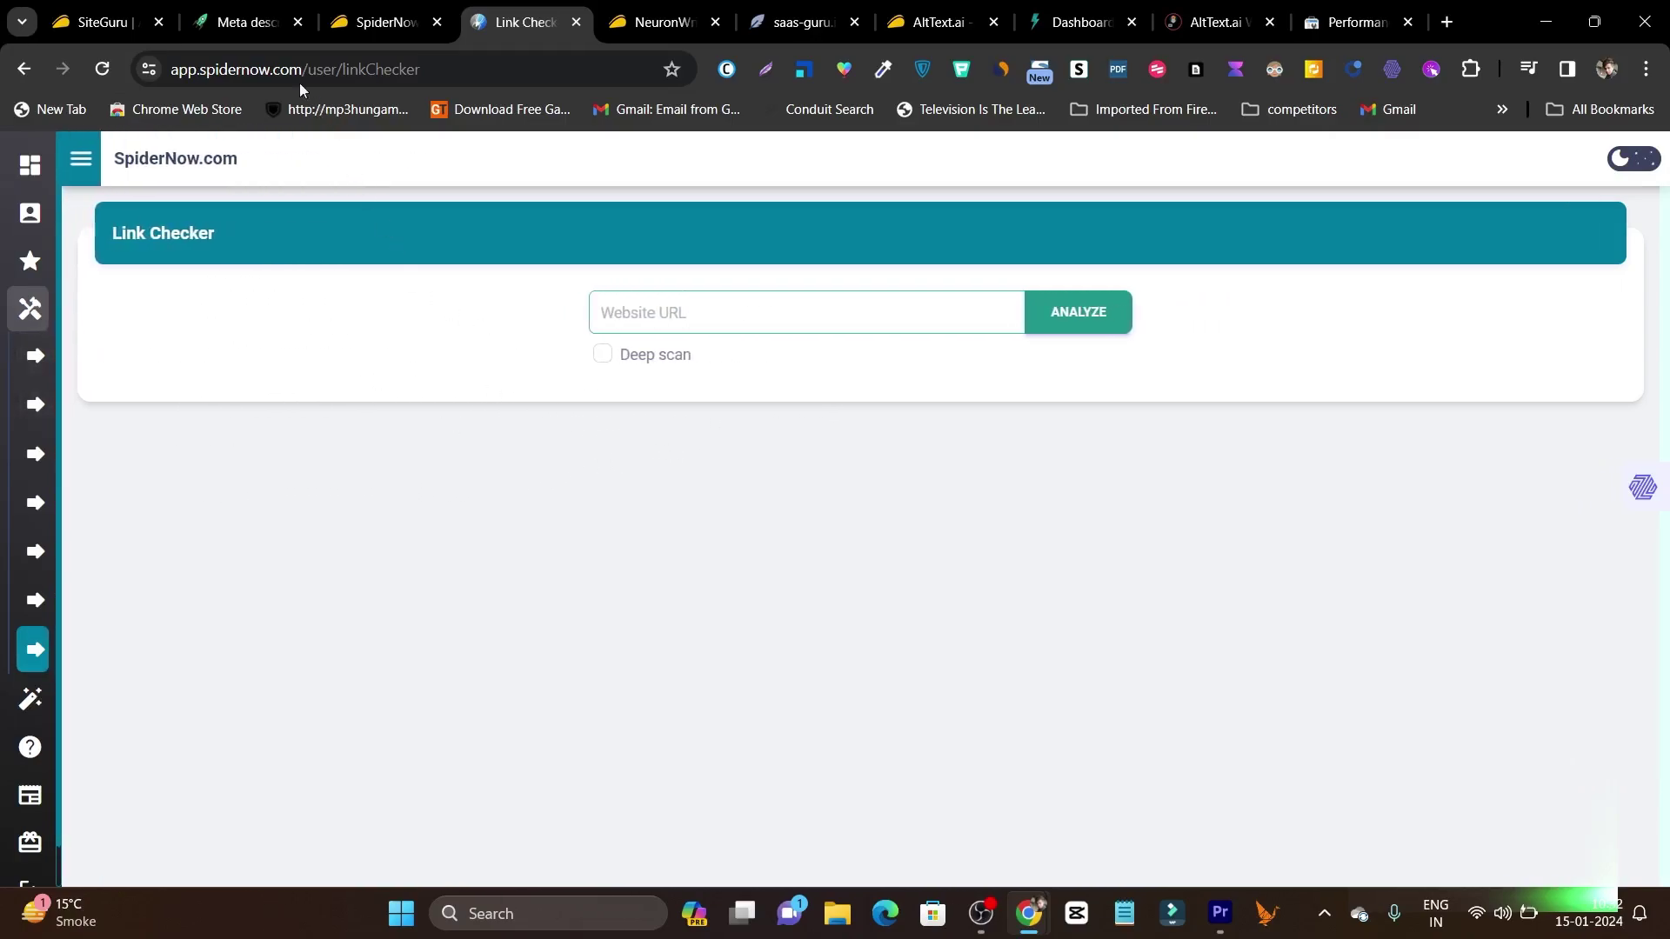
# - Read through the SpiderNow $59 deal page on AppSumo
pyautogui.click(383, 22)
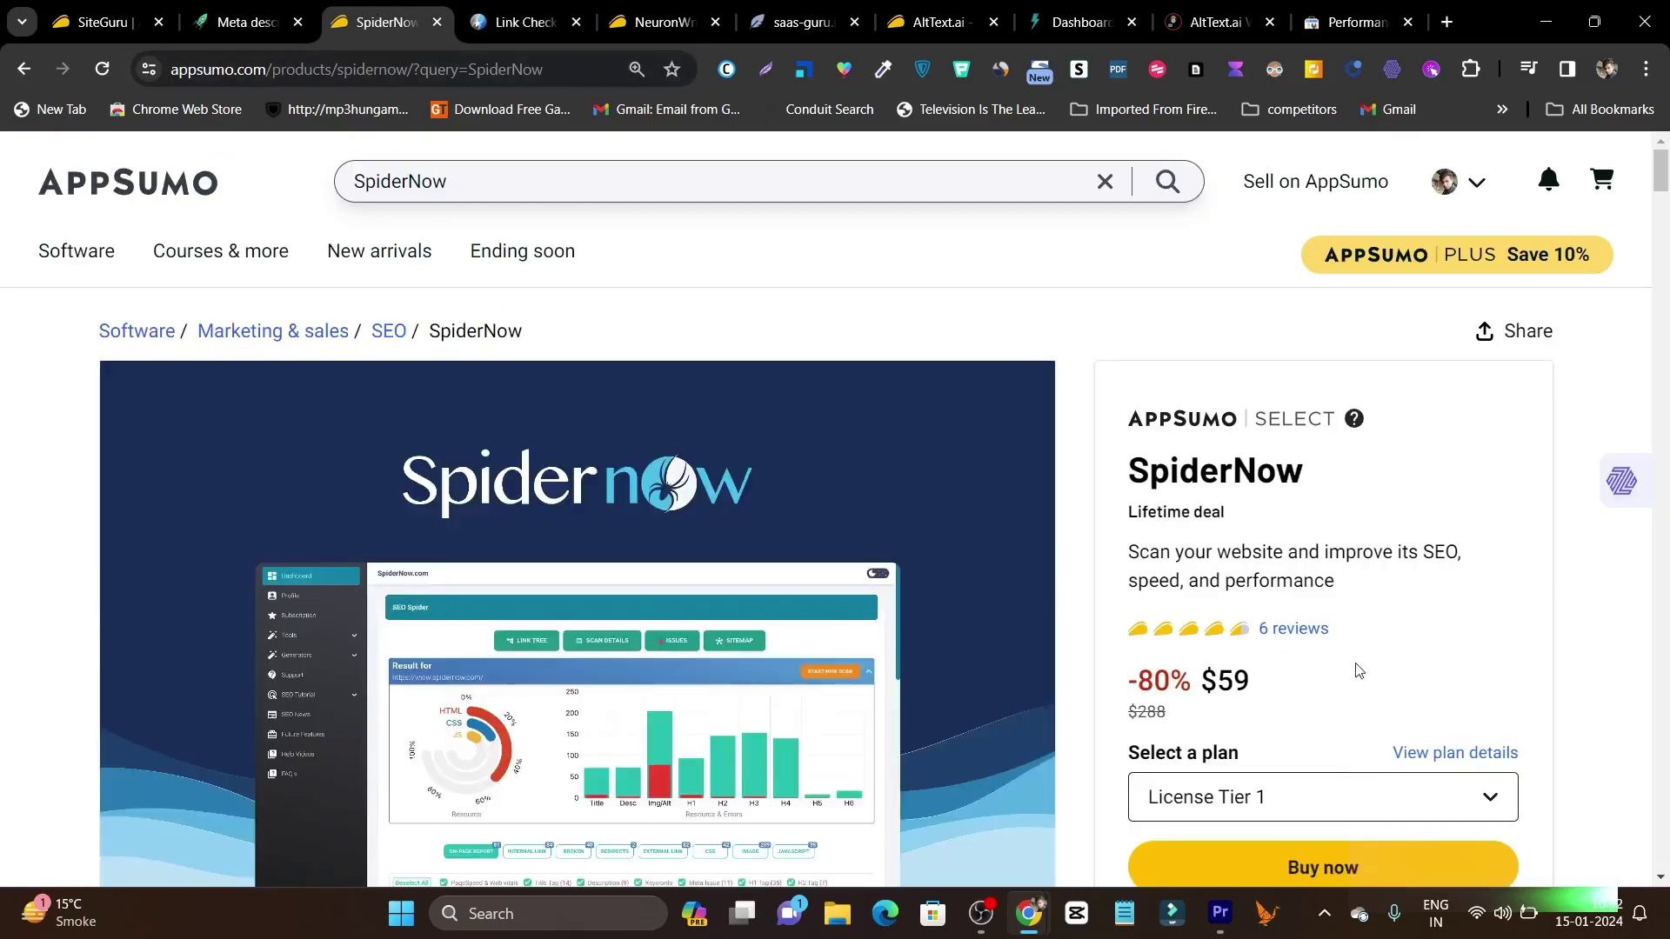
pyautogui.scroll(-1, 1057, 682)
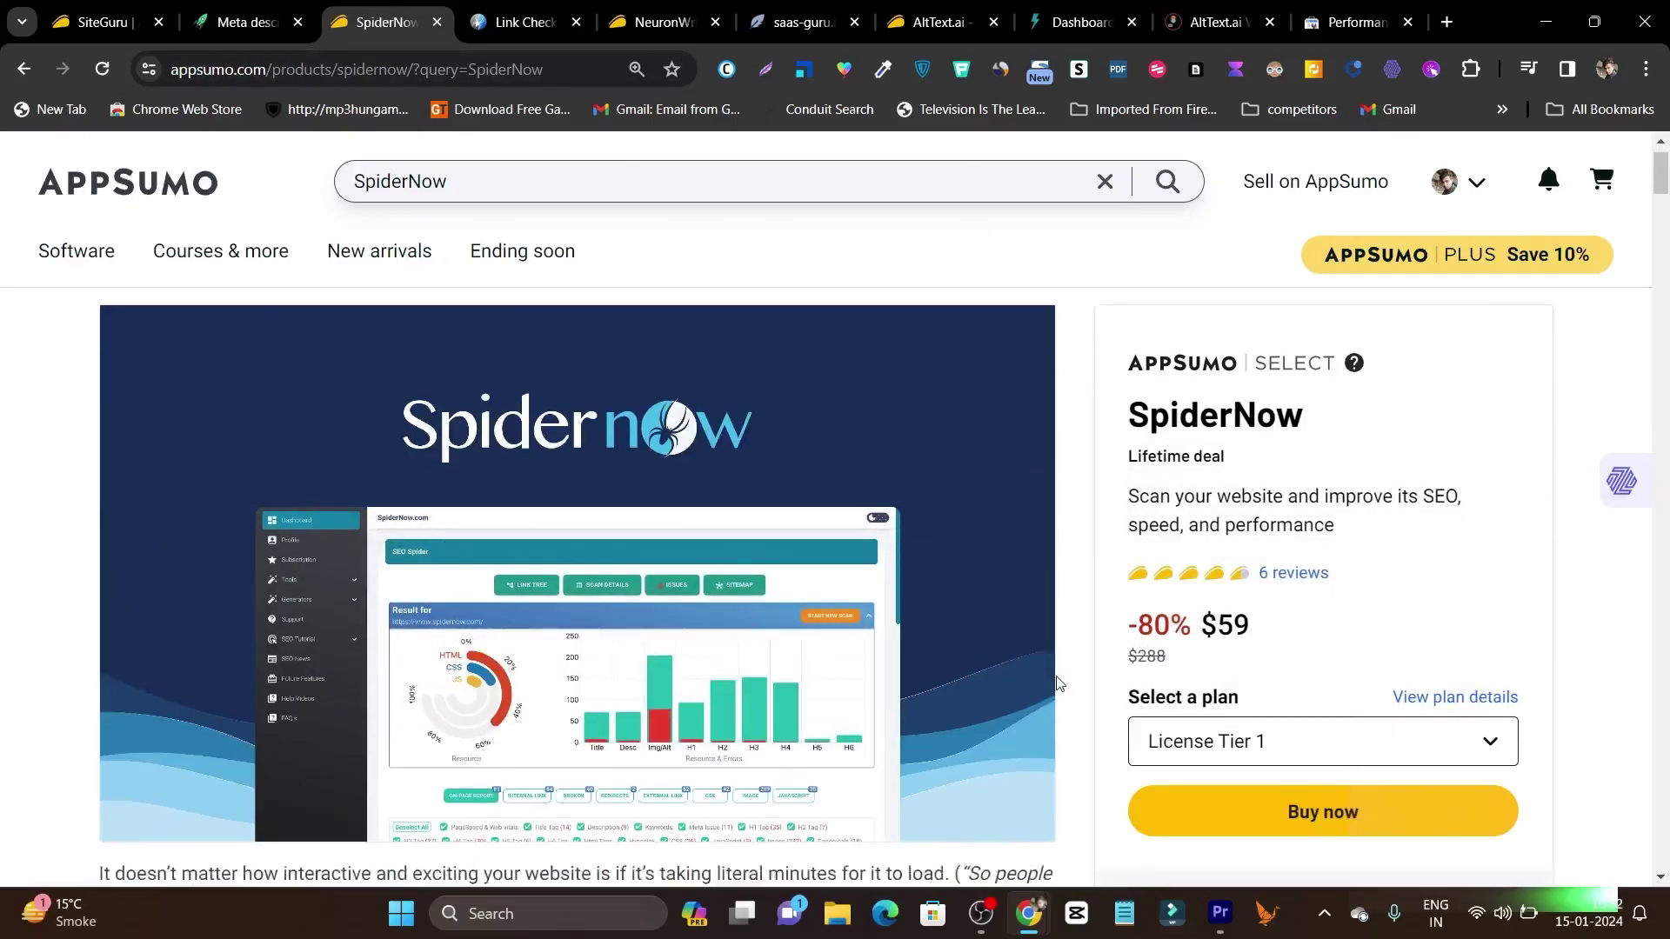
pyautogui.scroll(-2, 1057, 683)
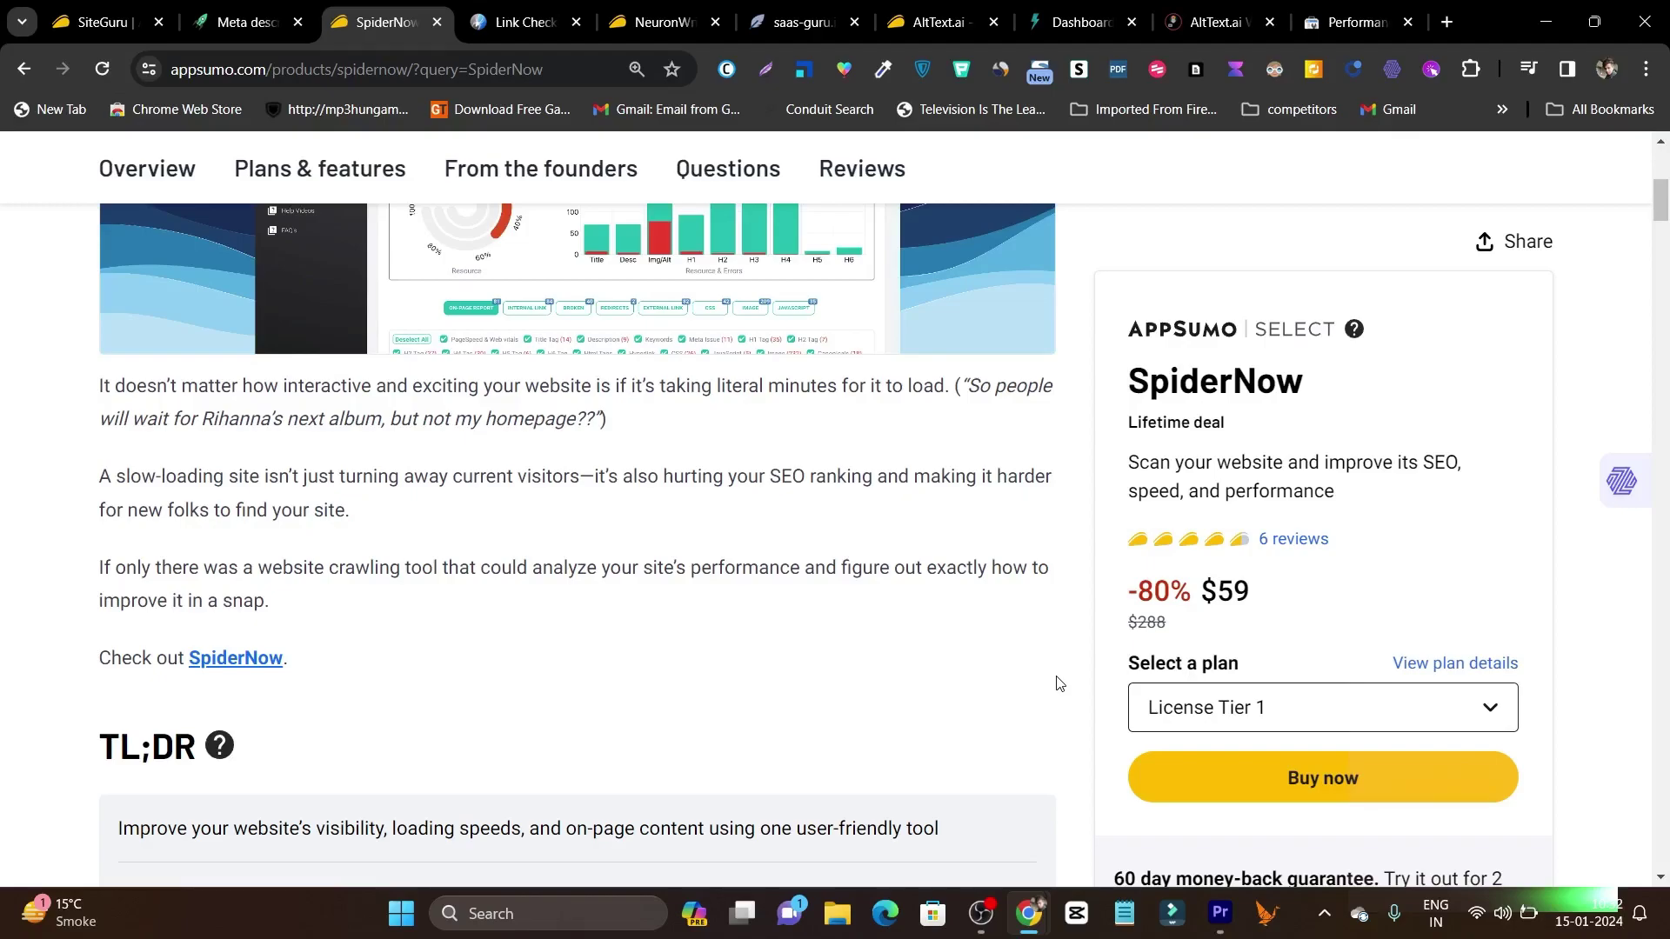
pyautogui.scroll(-3, 617, 531)
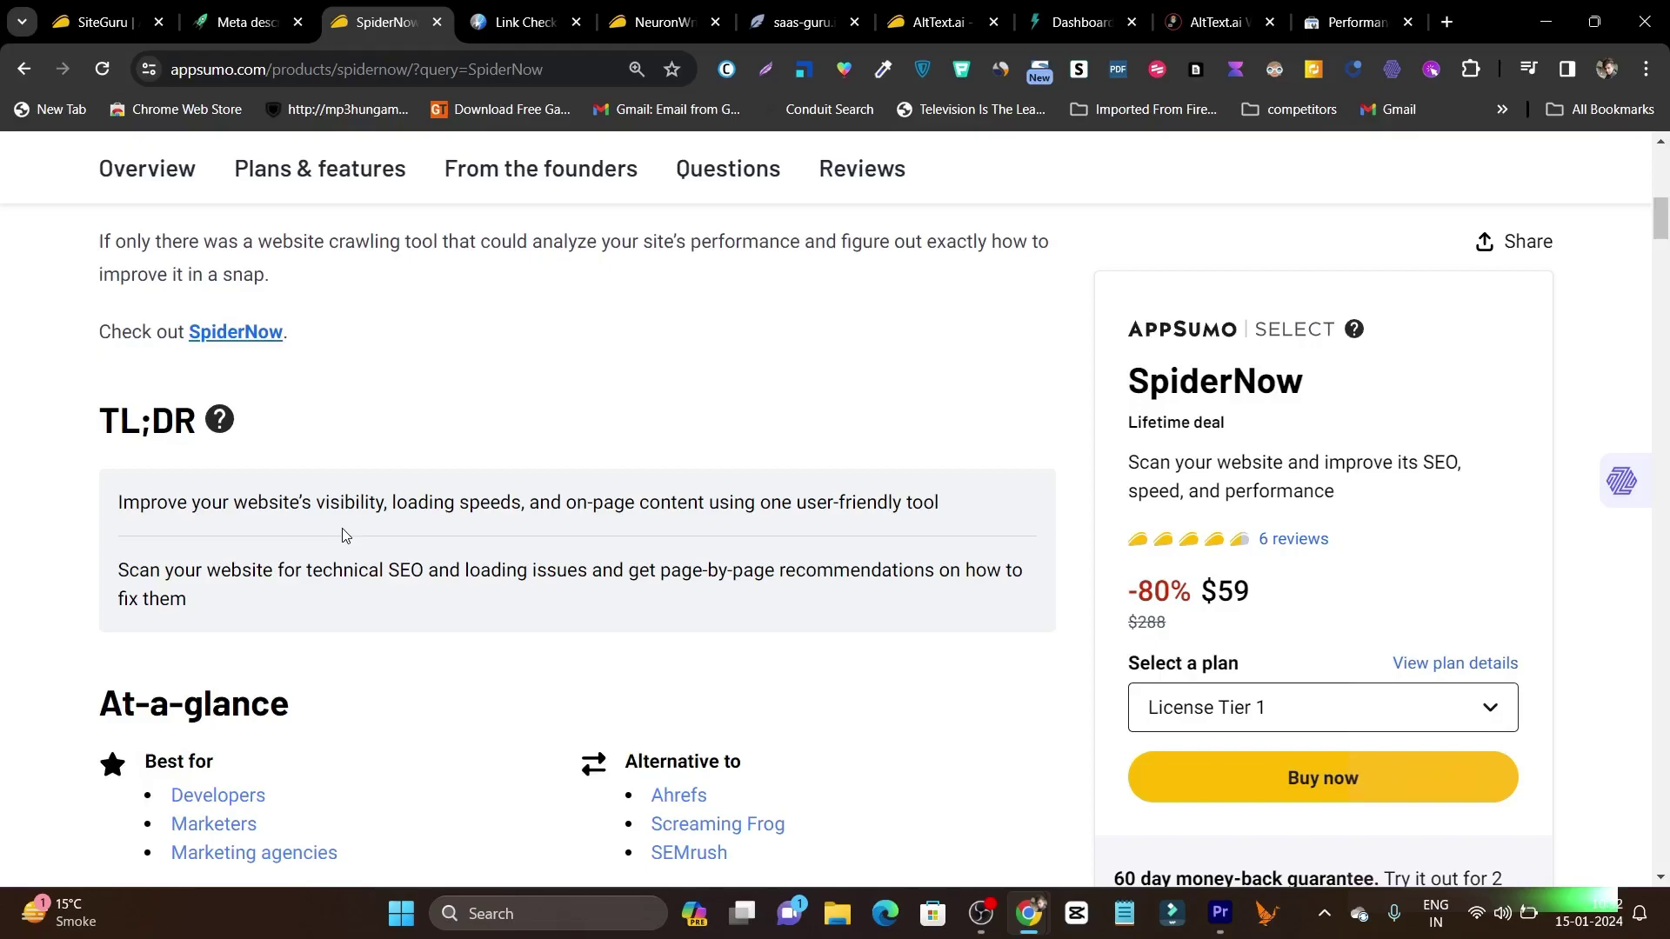
# - View the SiteGuru lifetime-deal page, marked unavailable with 424 reviews
pyautogui.click(87, 20)
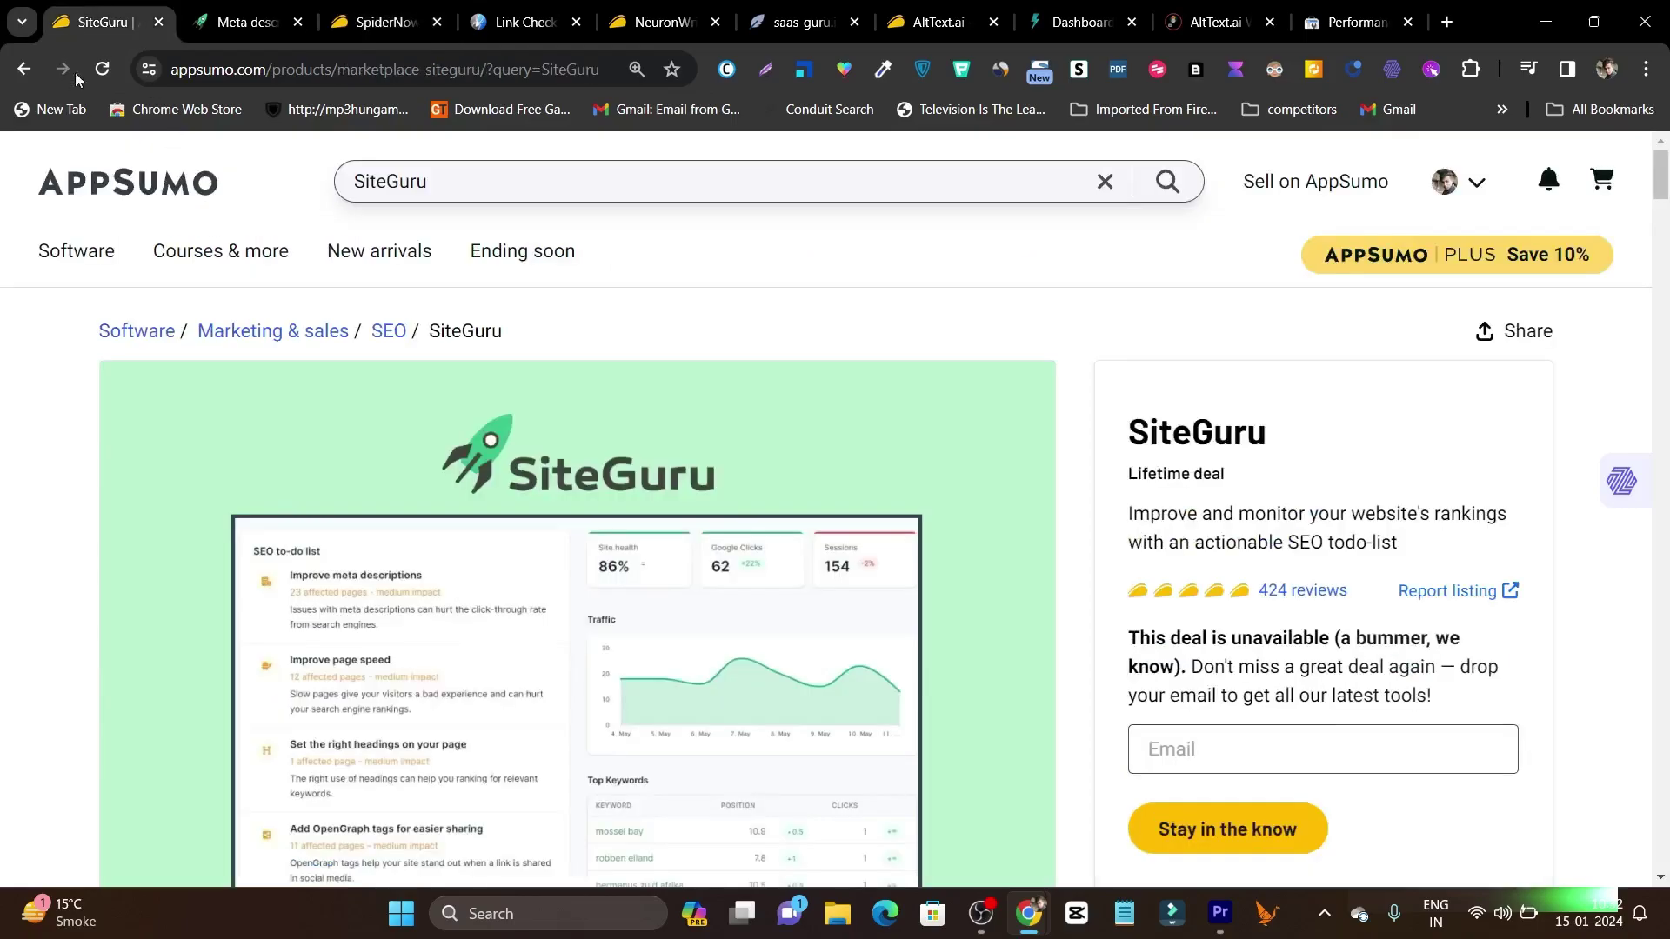
pyautogui.scroll(-6, 1328, 596)
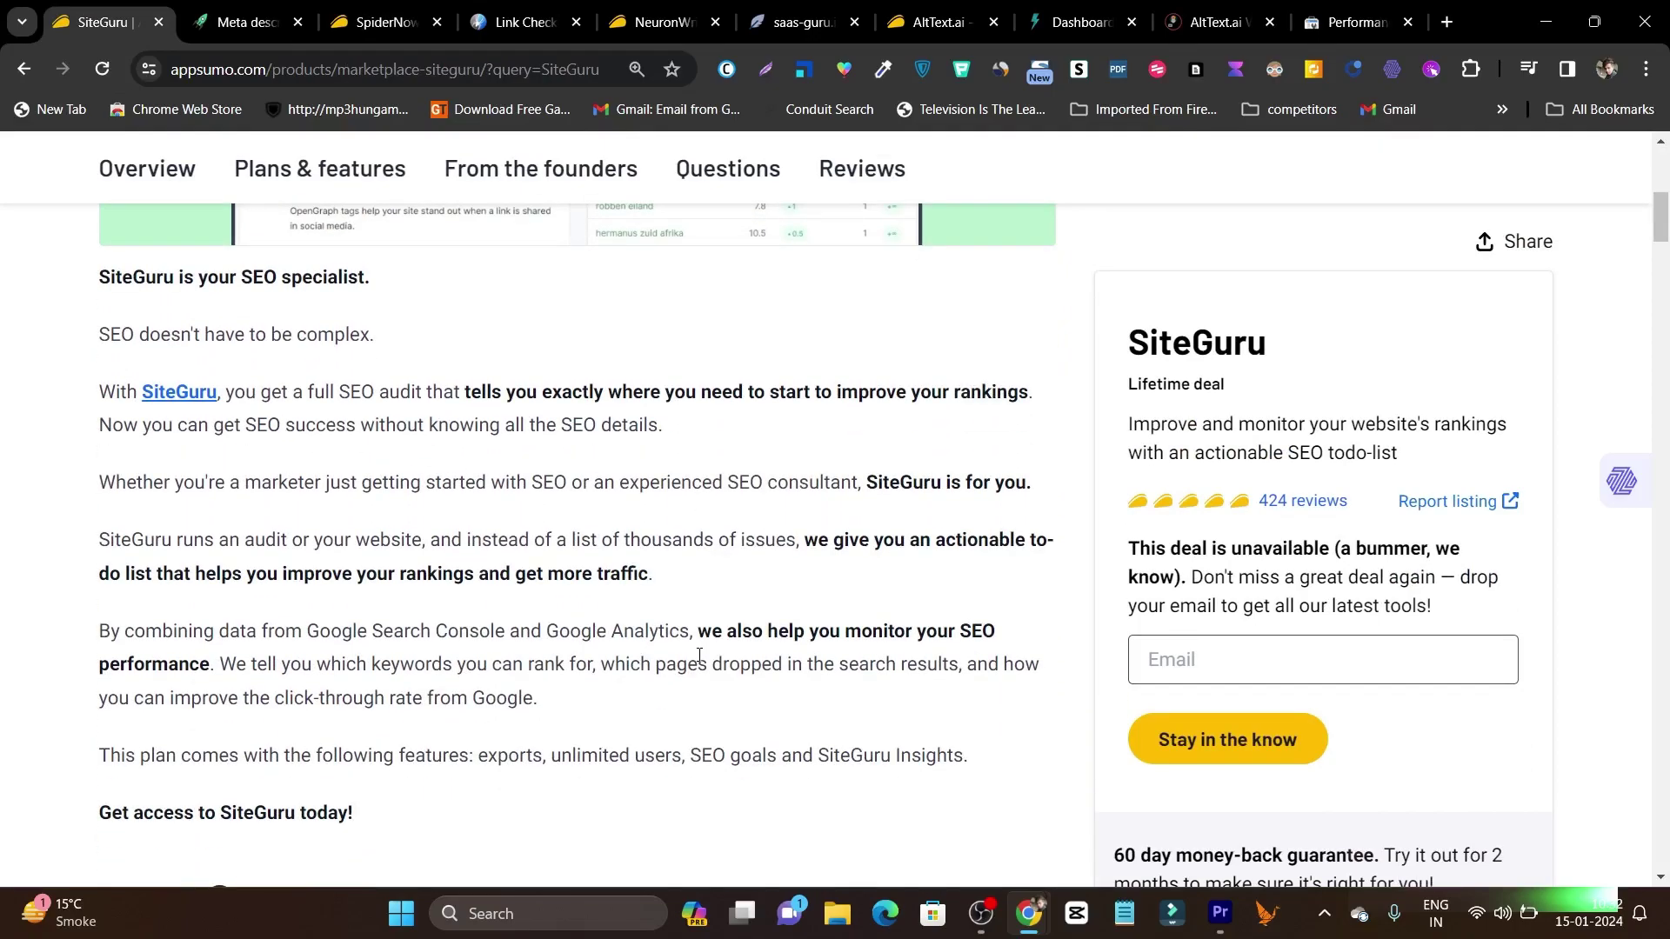
pyautogui.scroll(5, 302, 608)
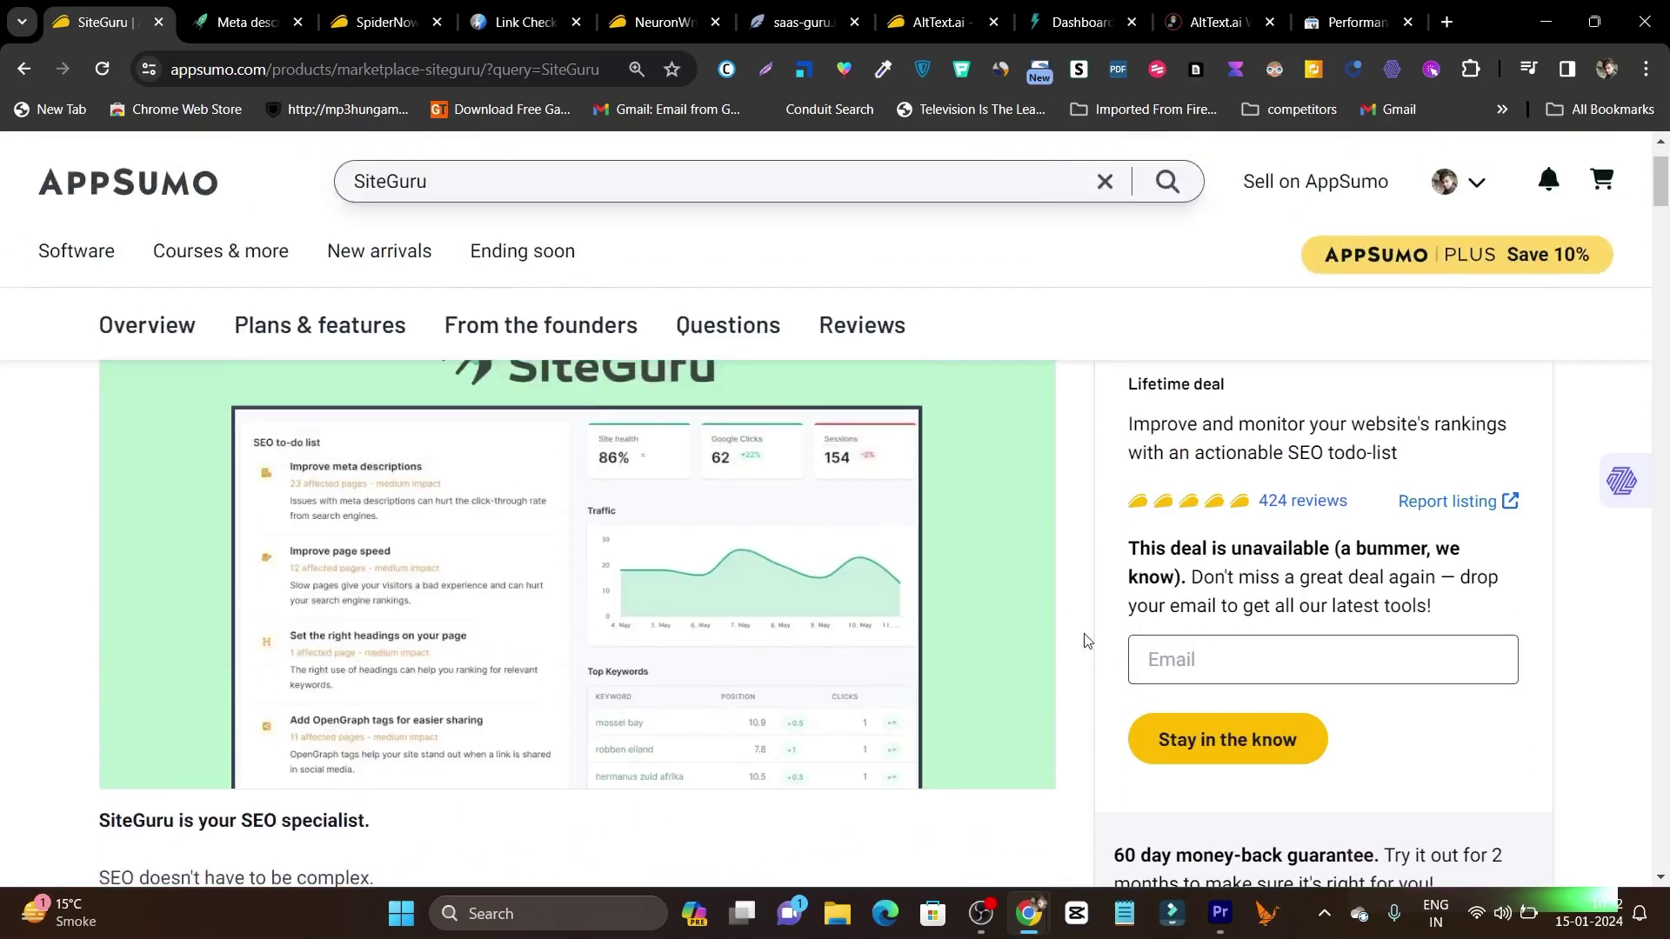
pyautogui.scroll(2, 1085, 641)
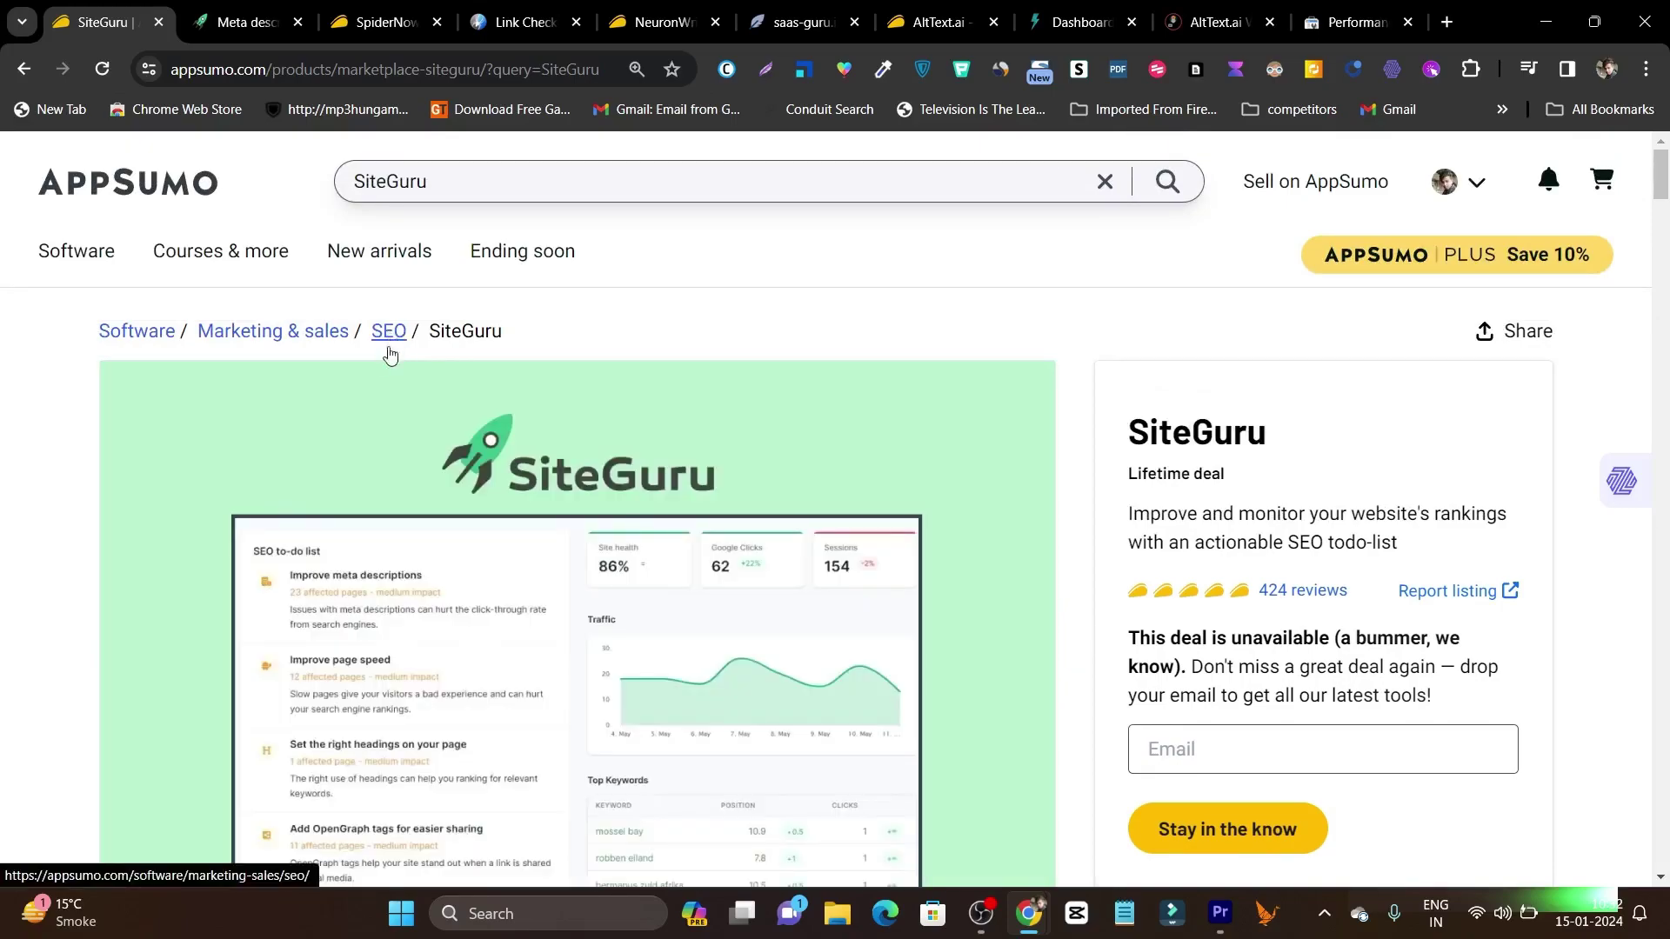
# - Browse AppSumo's SEO deals, including BerqWP $29, Wope $59 and AltText.ai $29
pyautogui.click(389, 353)
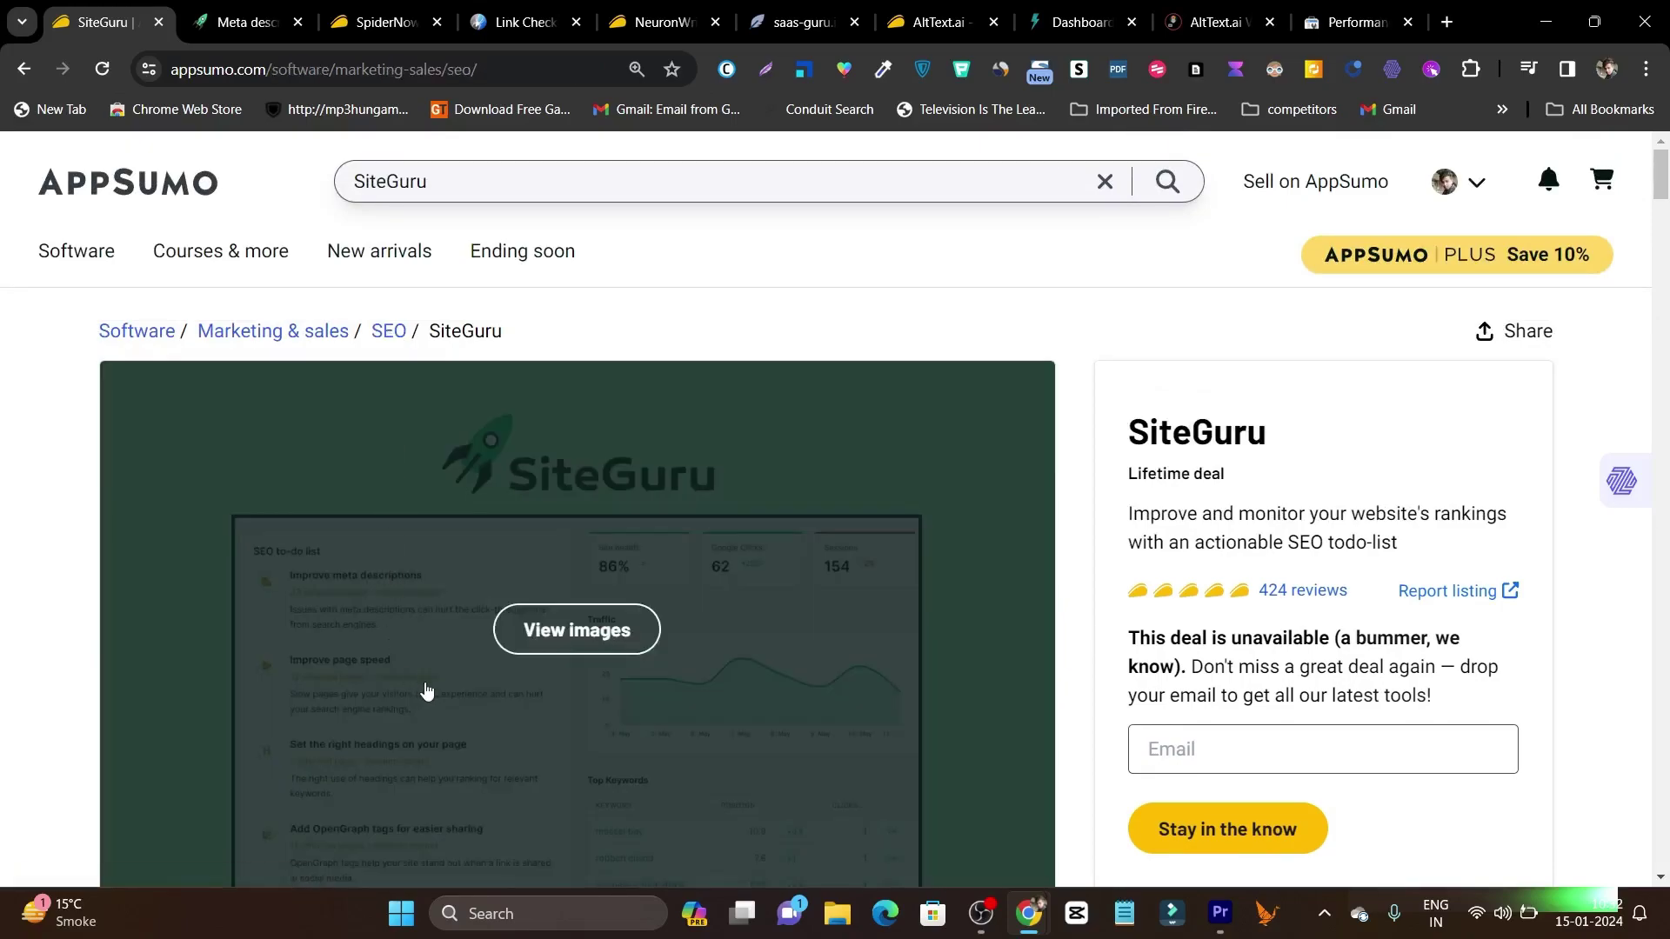
pyautogui.scroll(-2, 938, 564)
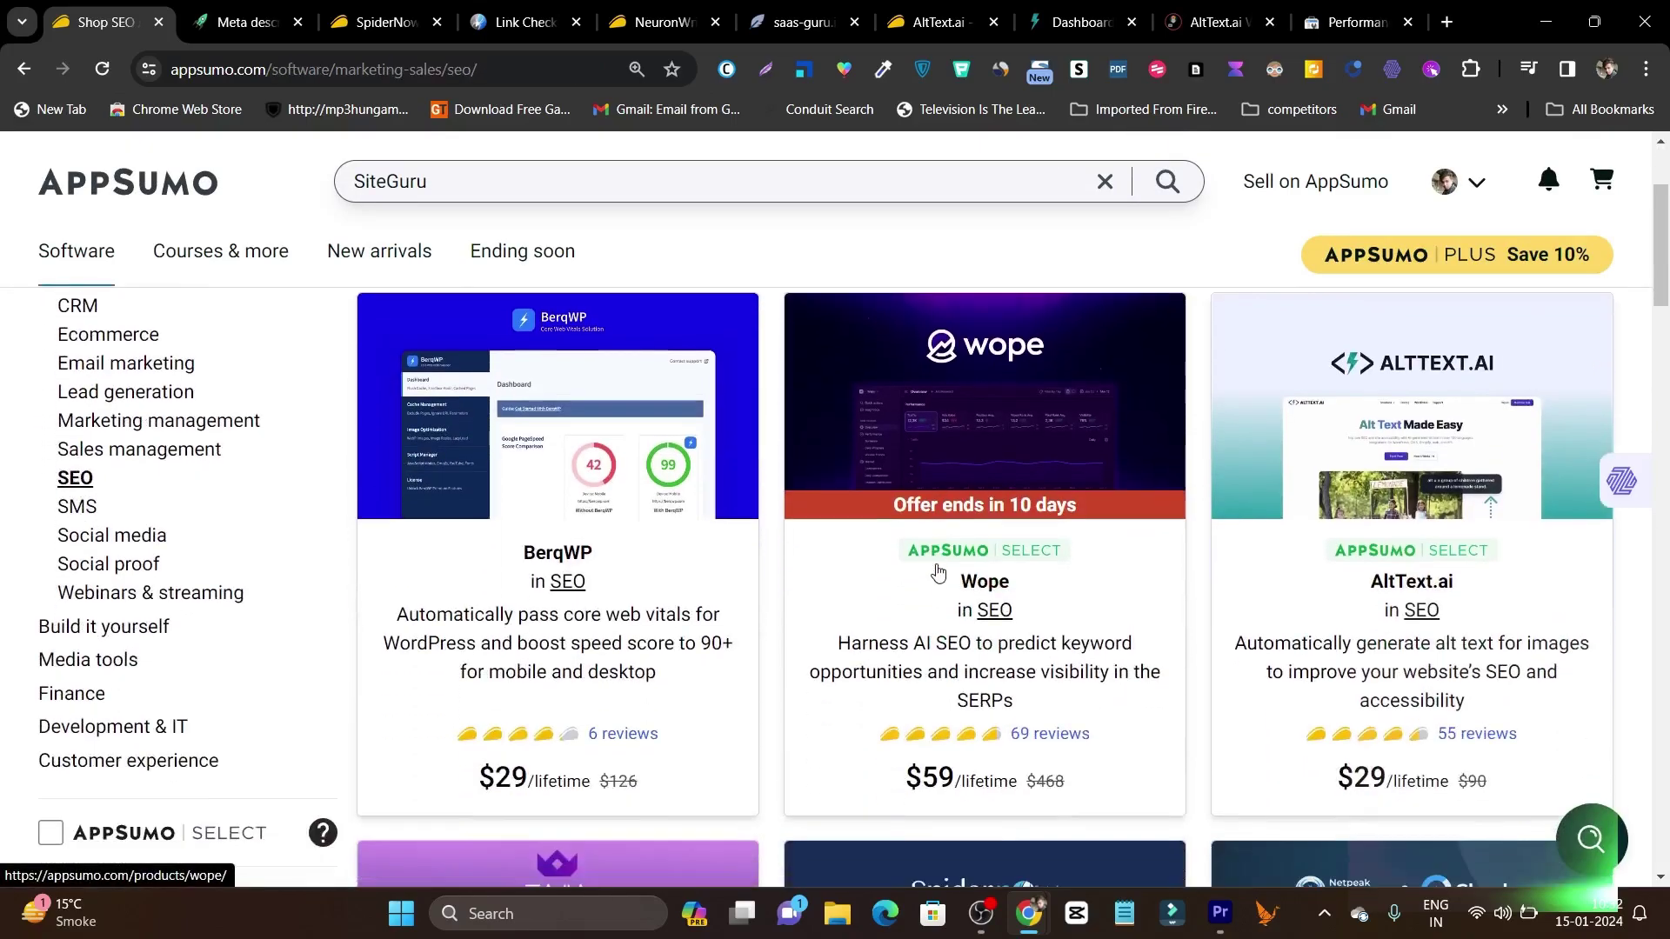
pyautogui.scroll(-3, 923, 630)
pyautogui.scroll(-3, 929, 638)
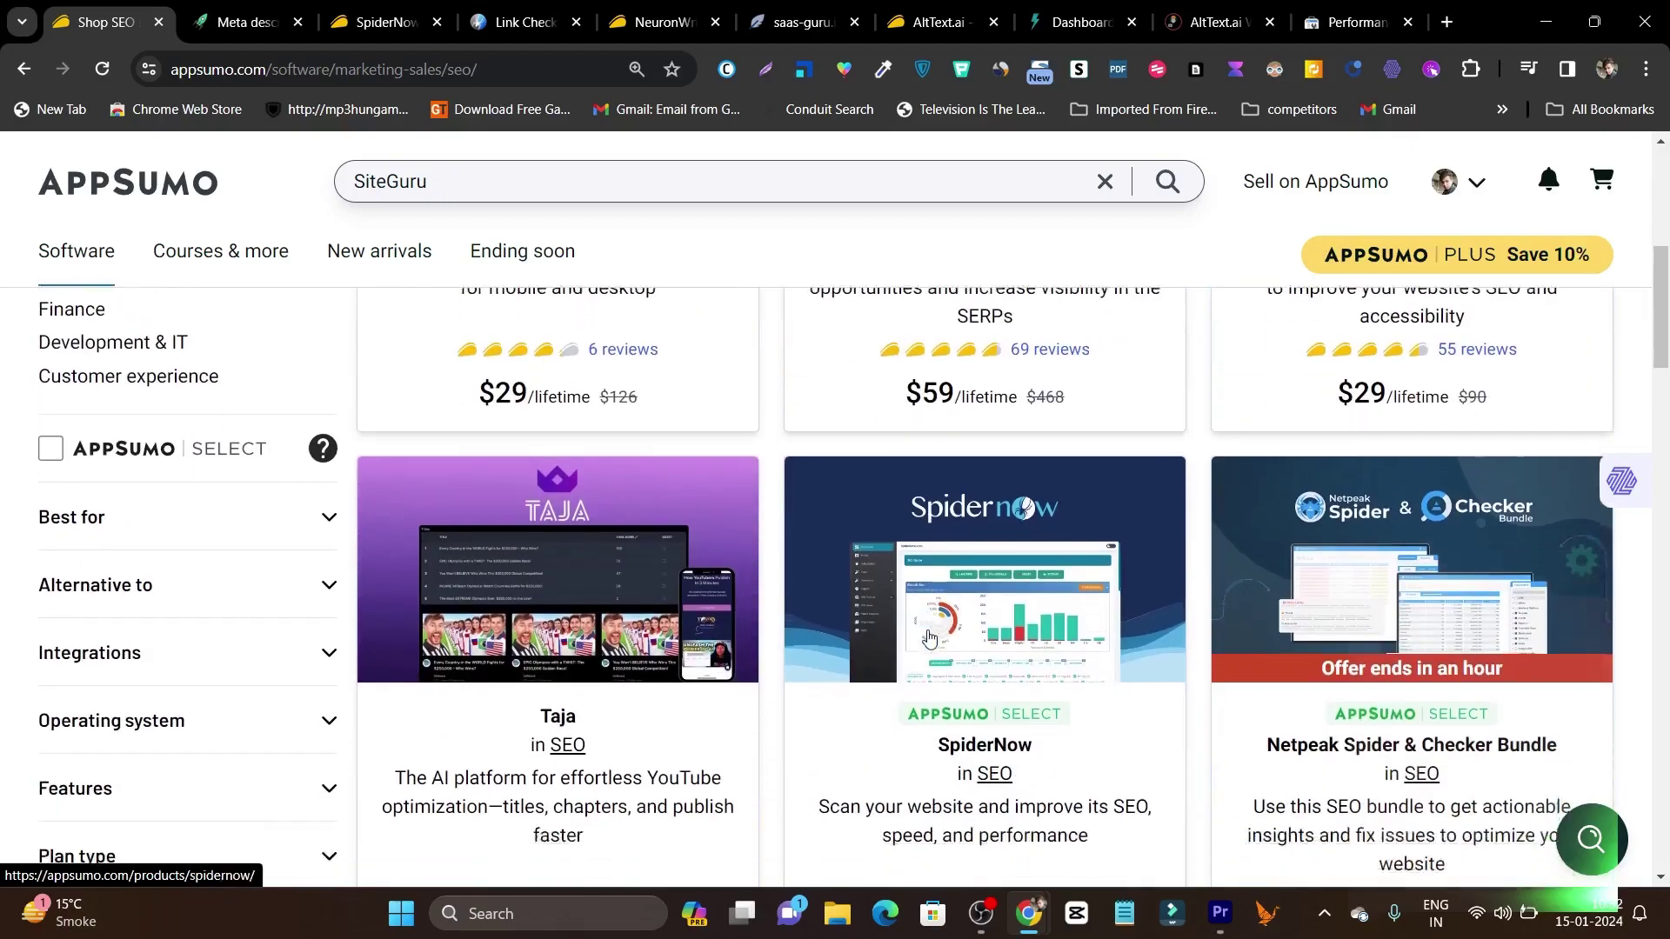
pyautogui.scroll(-4, 1493, 692)
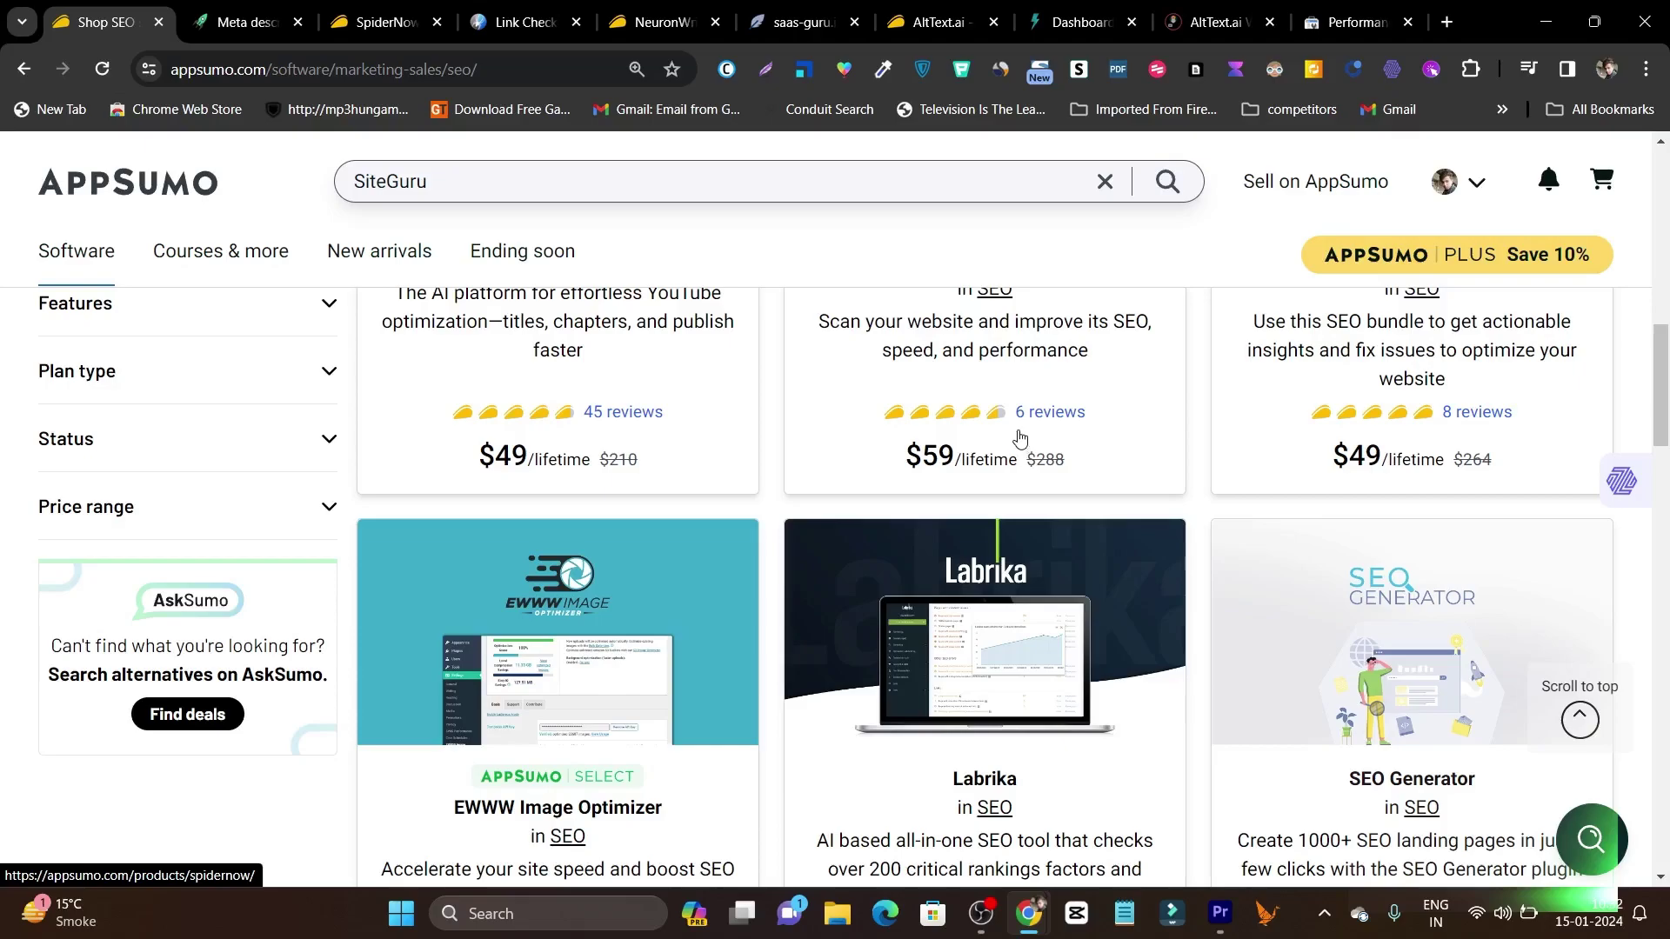
pyautogui.scroll(4, 1000, 437)
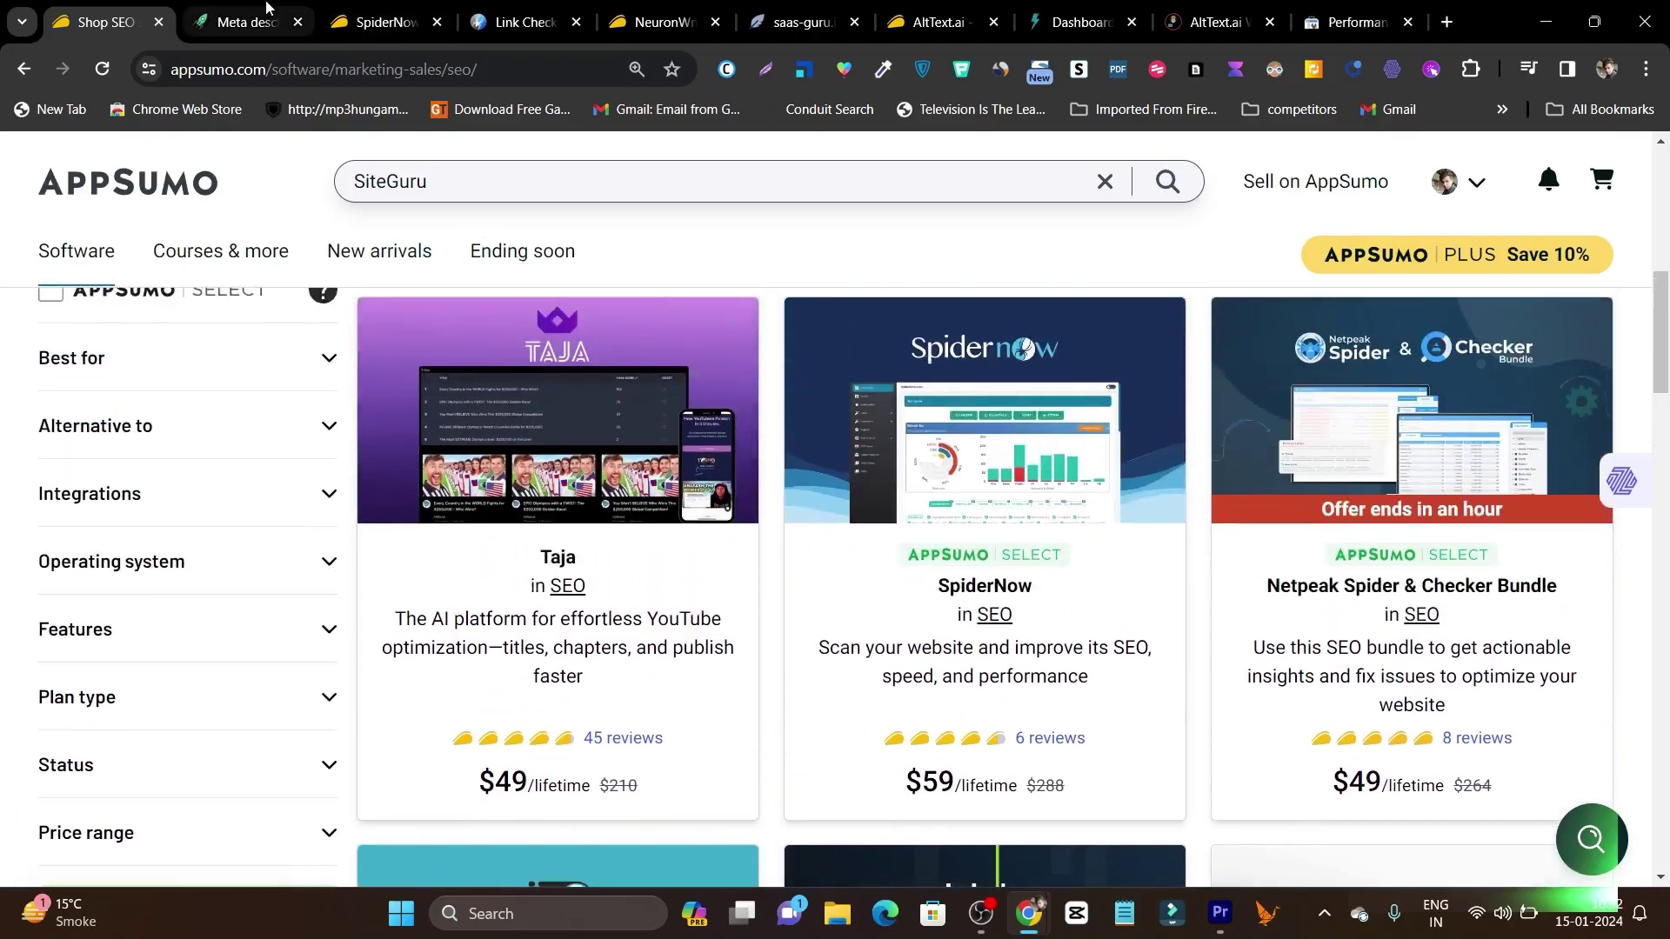
# - Glance at the SiteGuru meta descriptions report, then return to the SEO deals listing
pyautogui.click(246, 22)
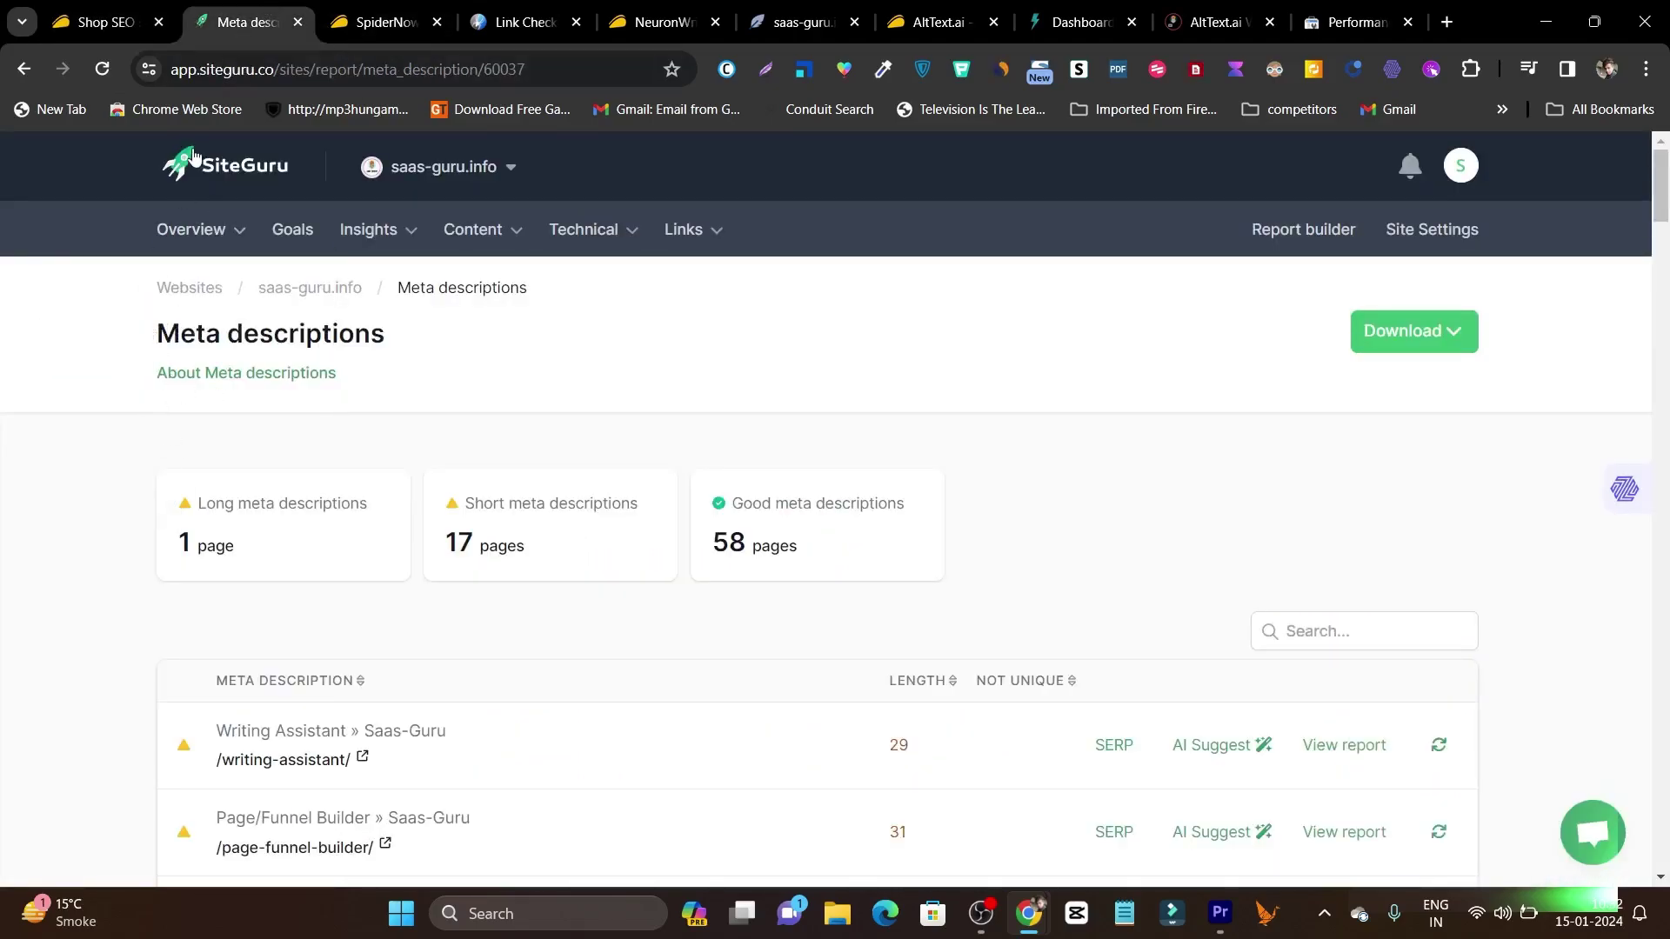
pyautogui.click(104, 22)
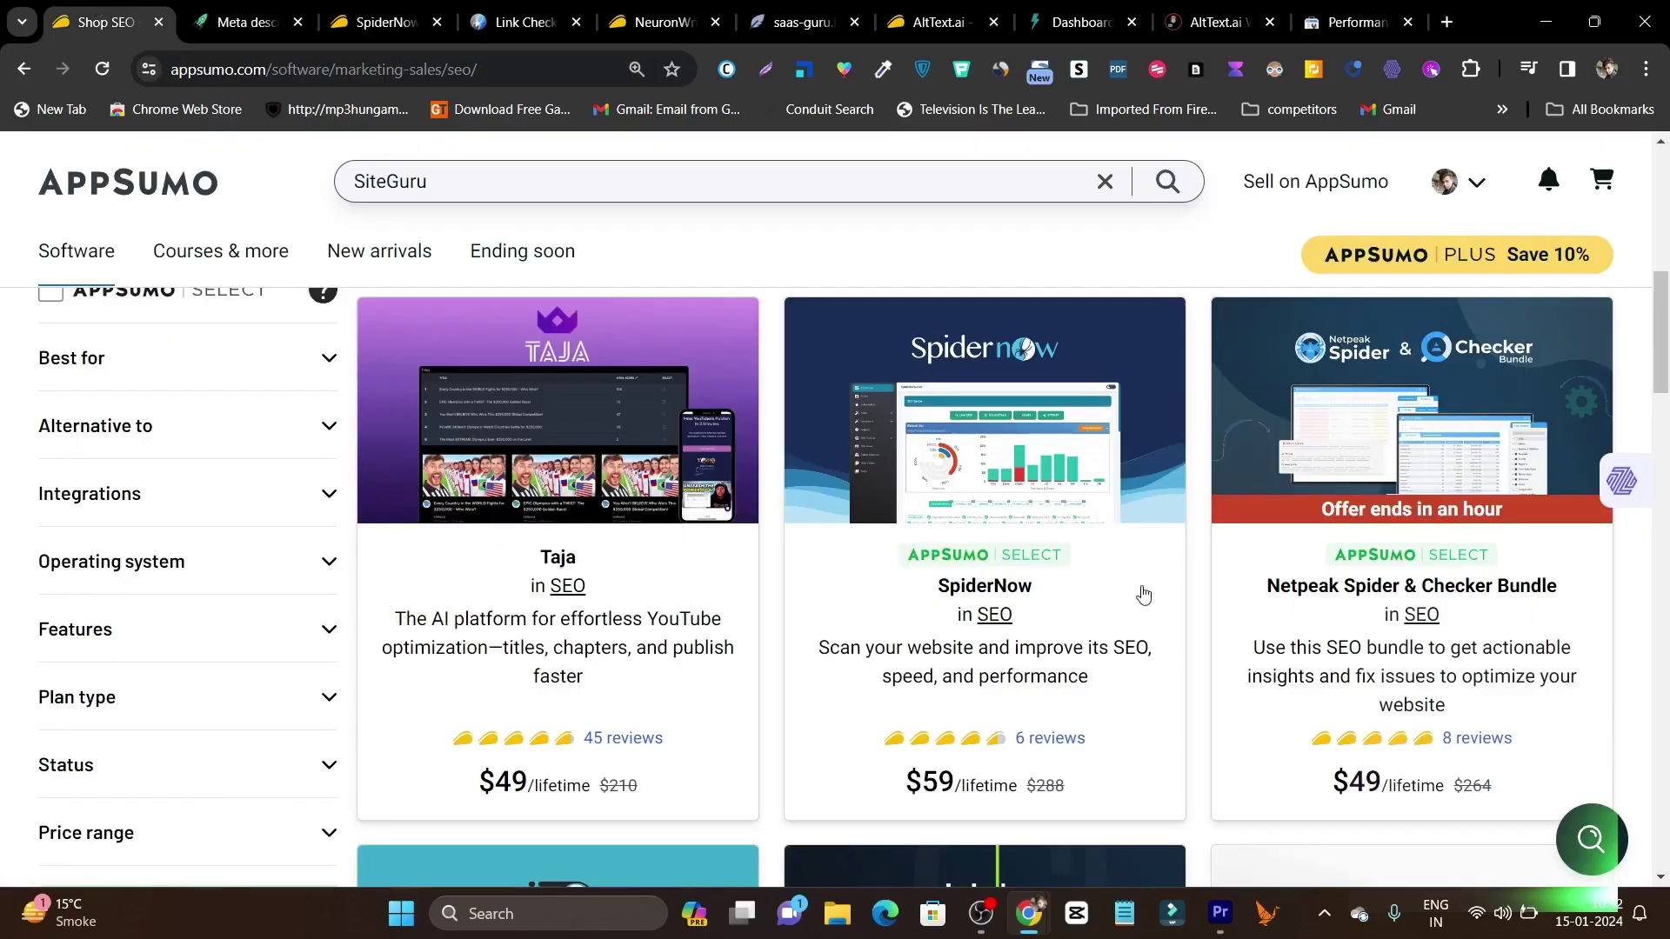
pyautogui.scroll(-6, 1143, 594)
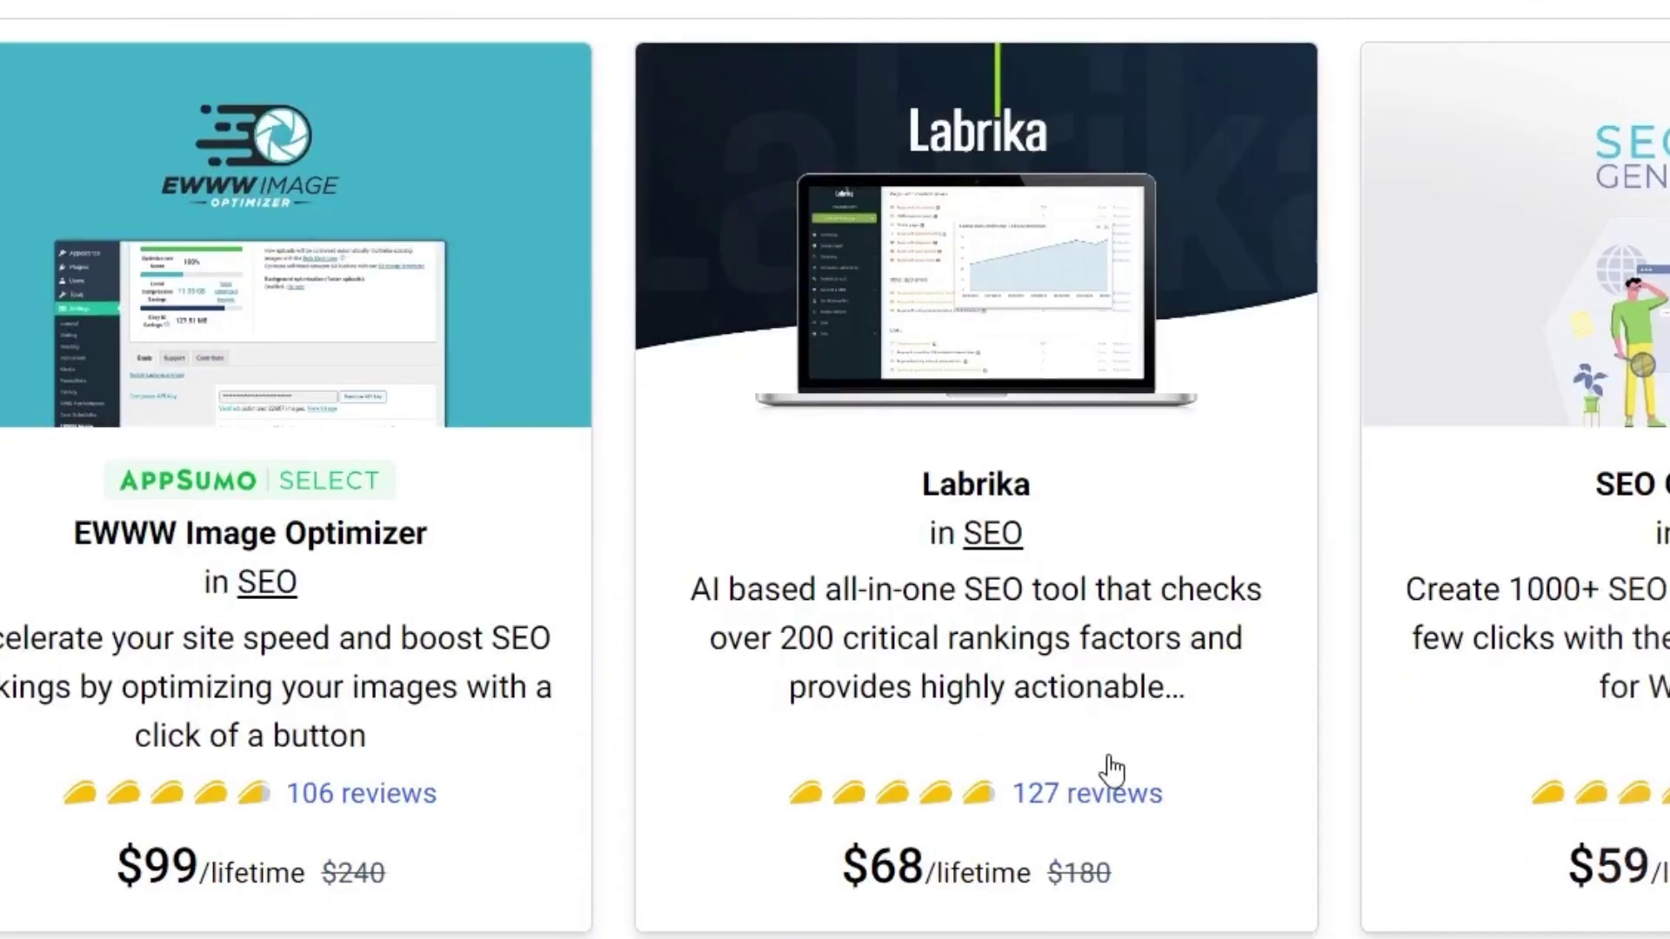
pyautogui.scroll(5, 1081, 739)
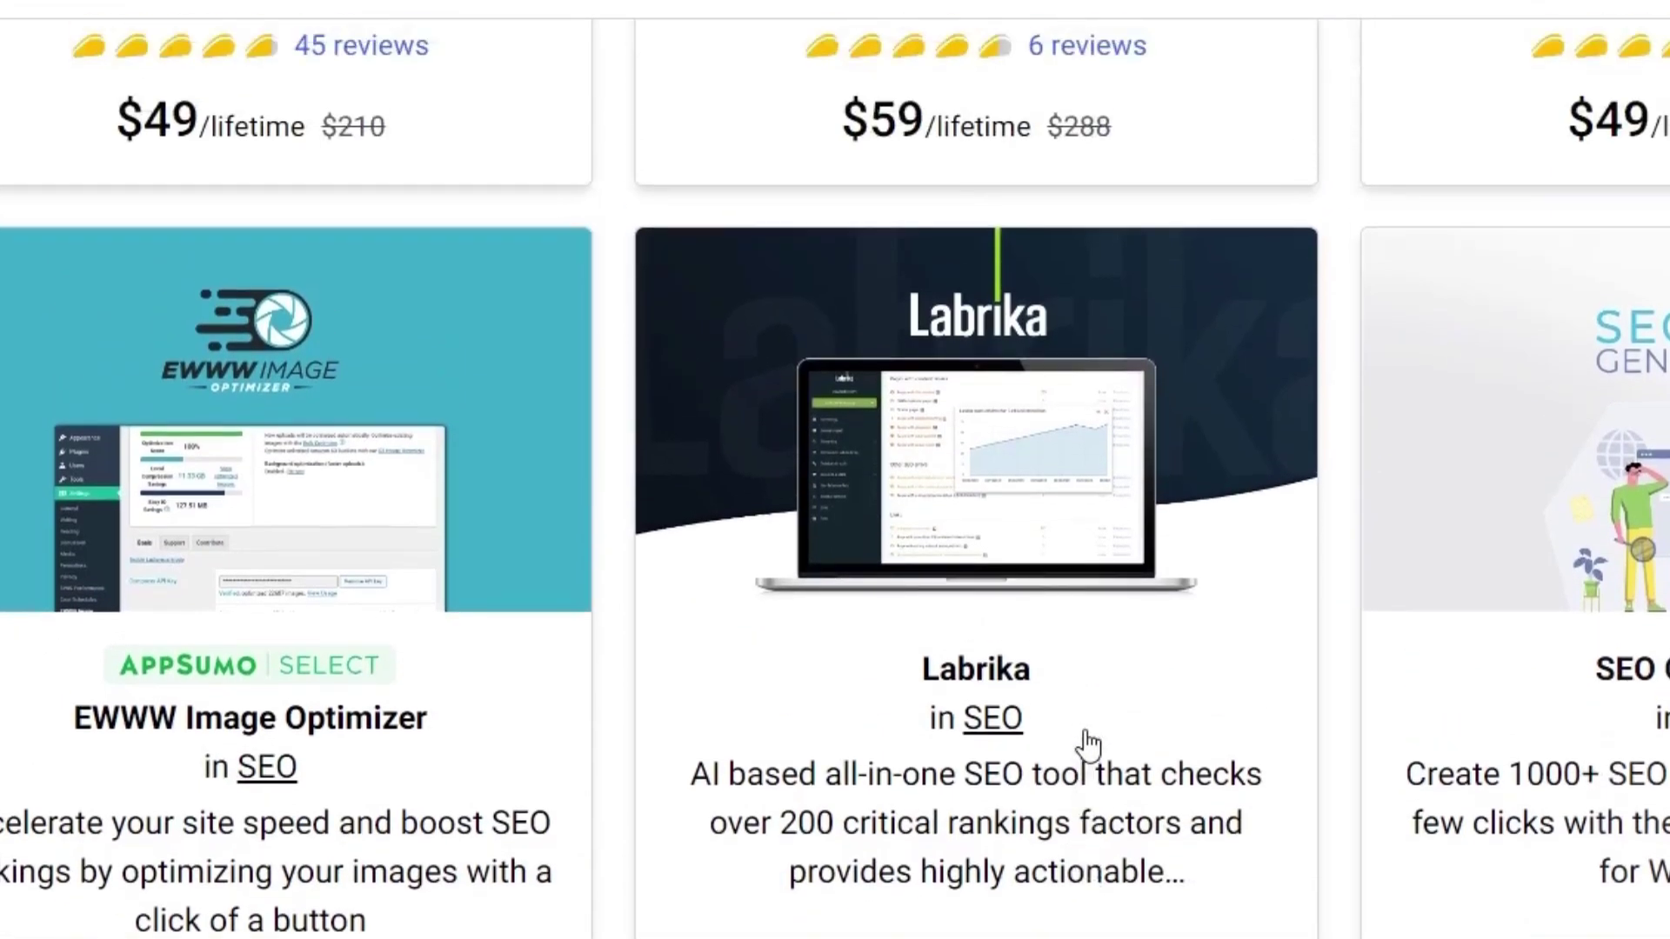
pyautogui.scroll(5, 1055, 805)
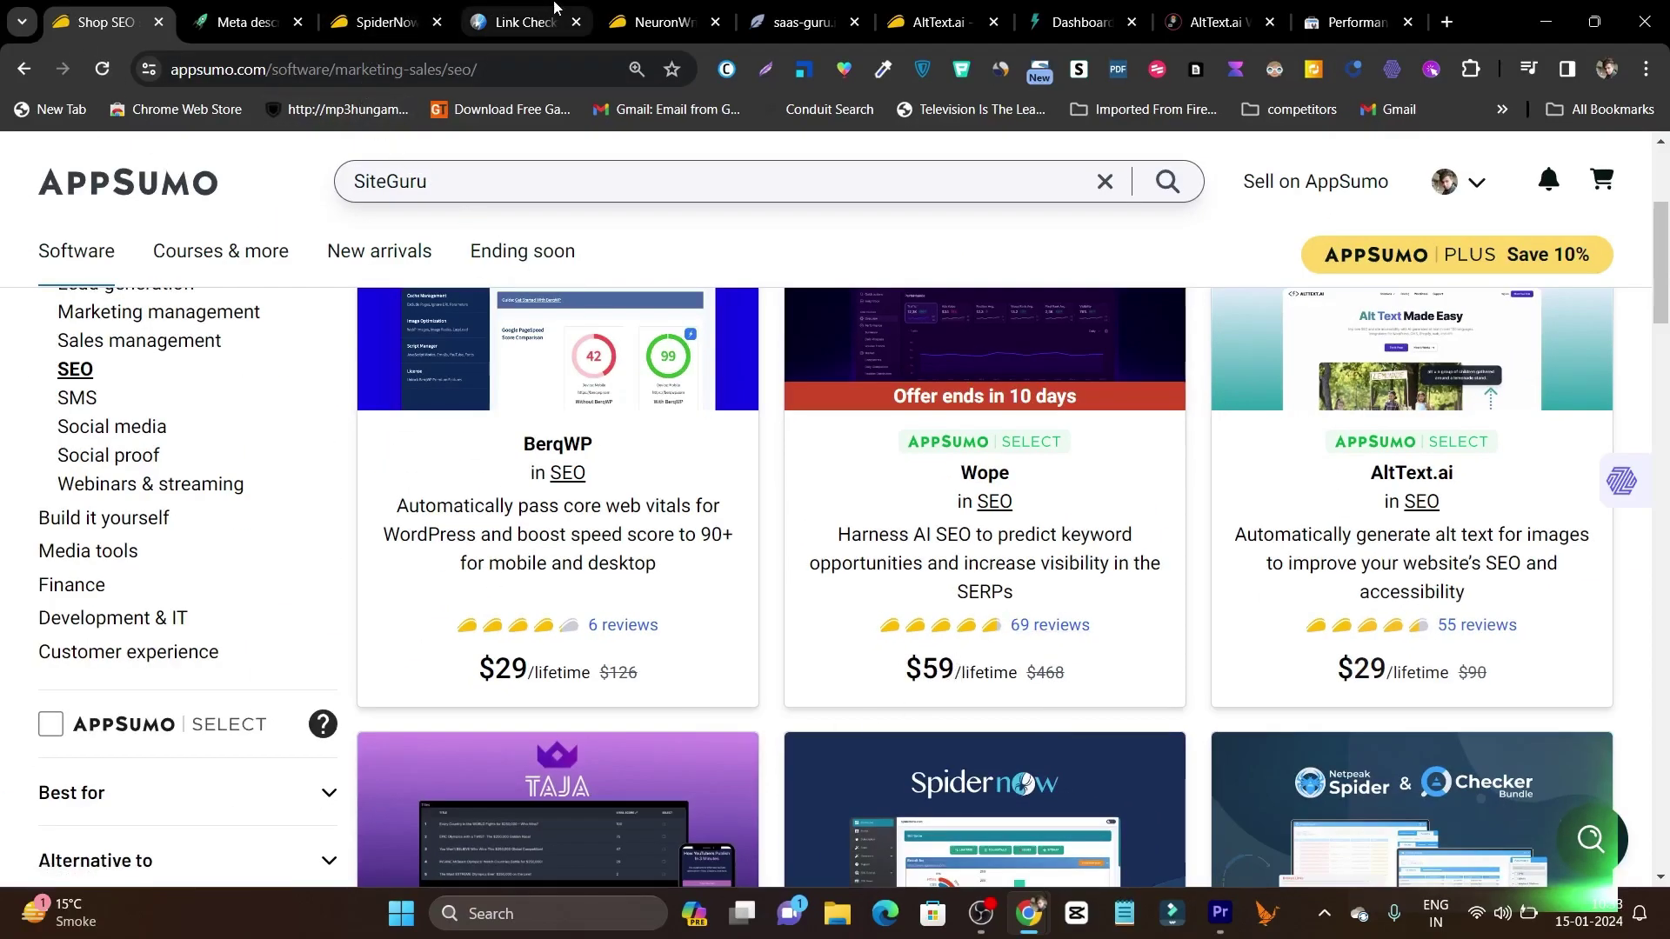
# - Review NeuronWriter's $89 lifetime deal, then view its four in-progress saas-guru.info content queries
pyautogui.click(648, 21)
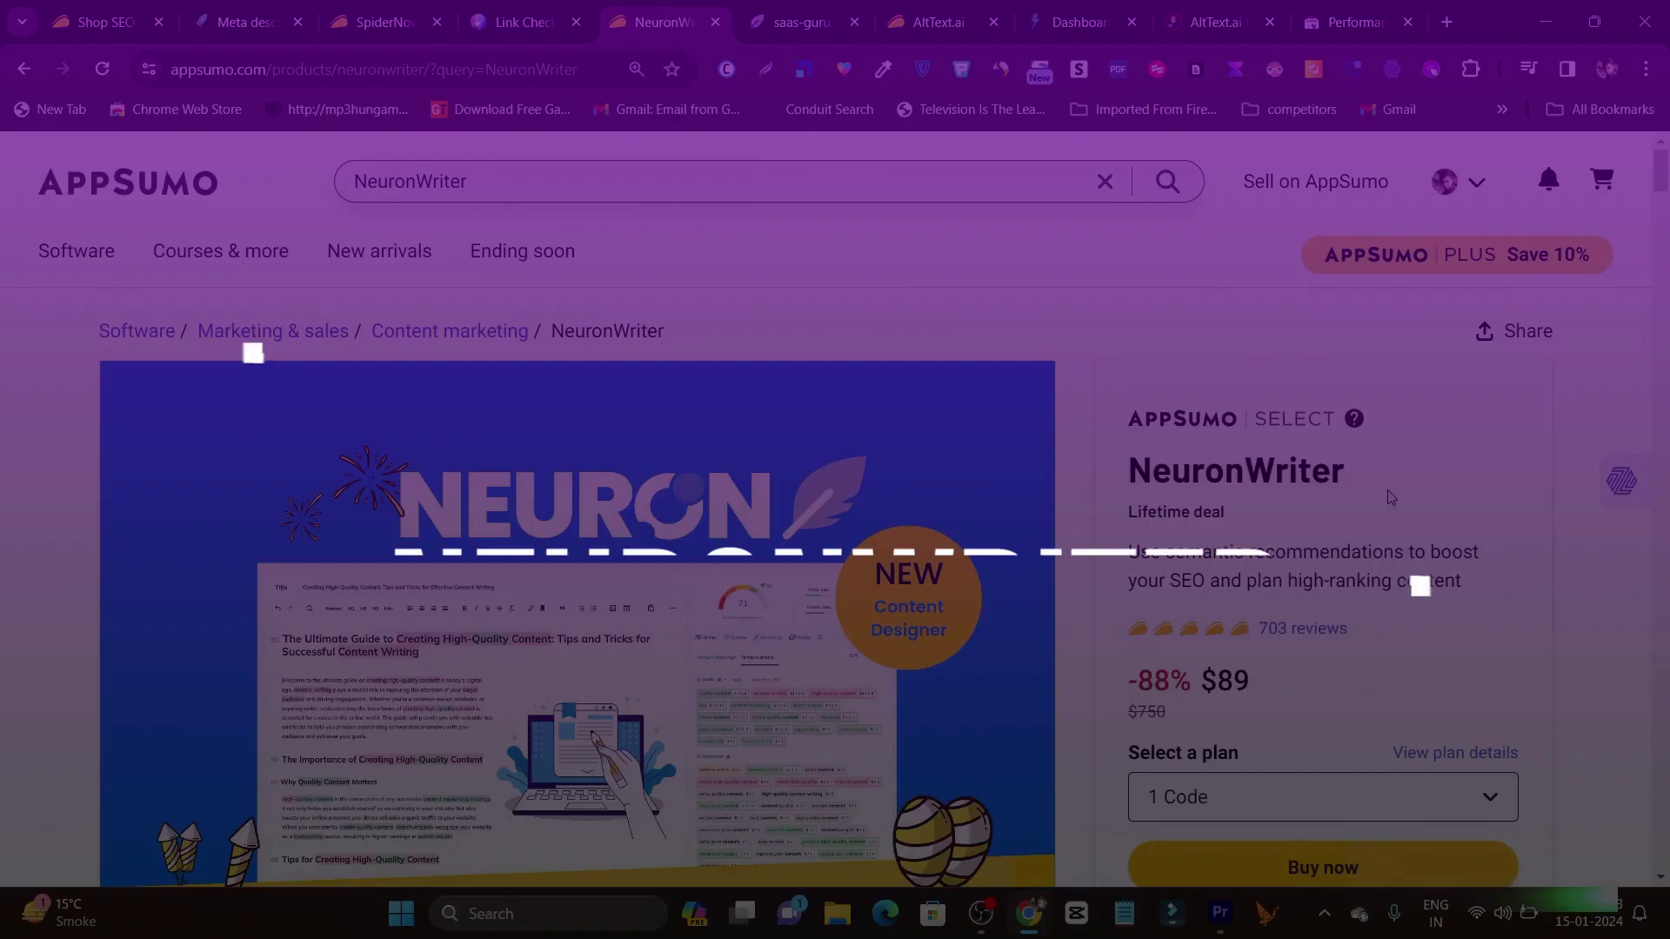
pyautogui.scroll(-1, 1236, 517)
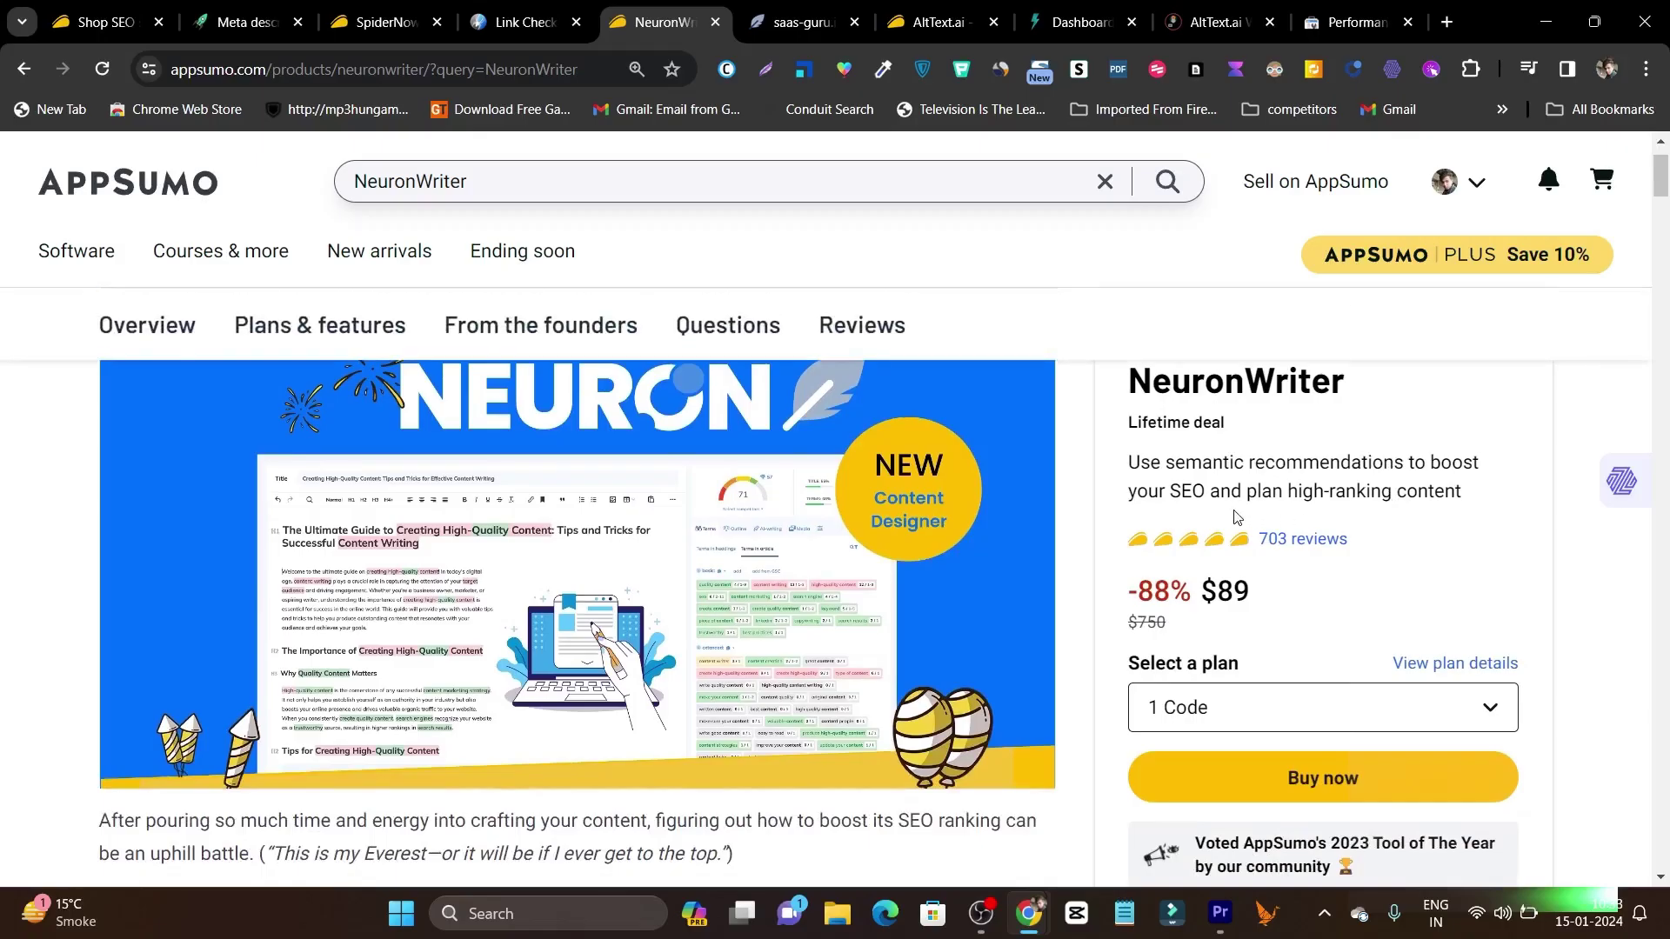
pyautogui.scroll(-5, 1055, 566)
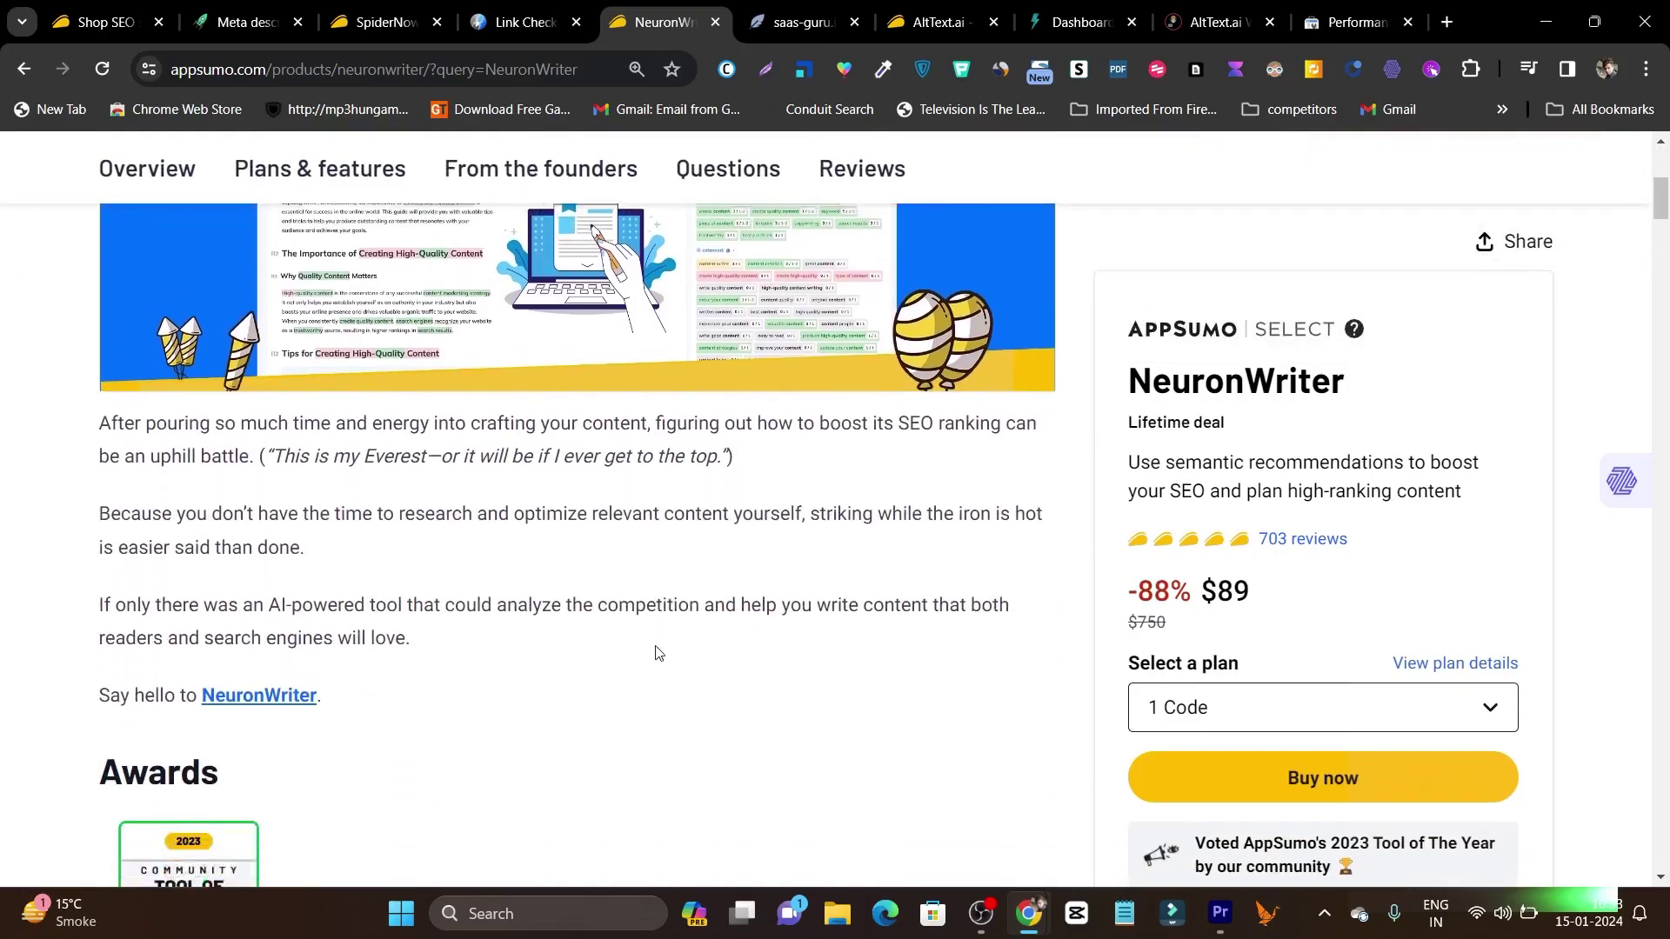
pyautogui.scroll(-3, 655, 653)
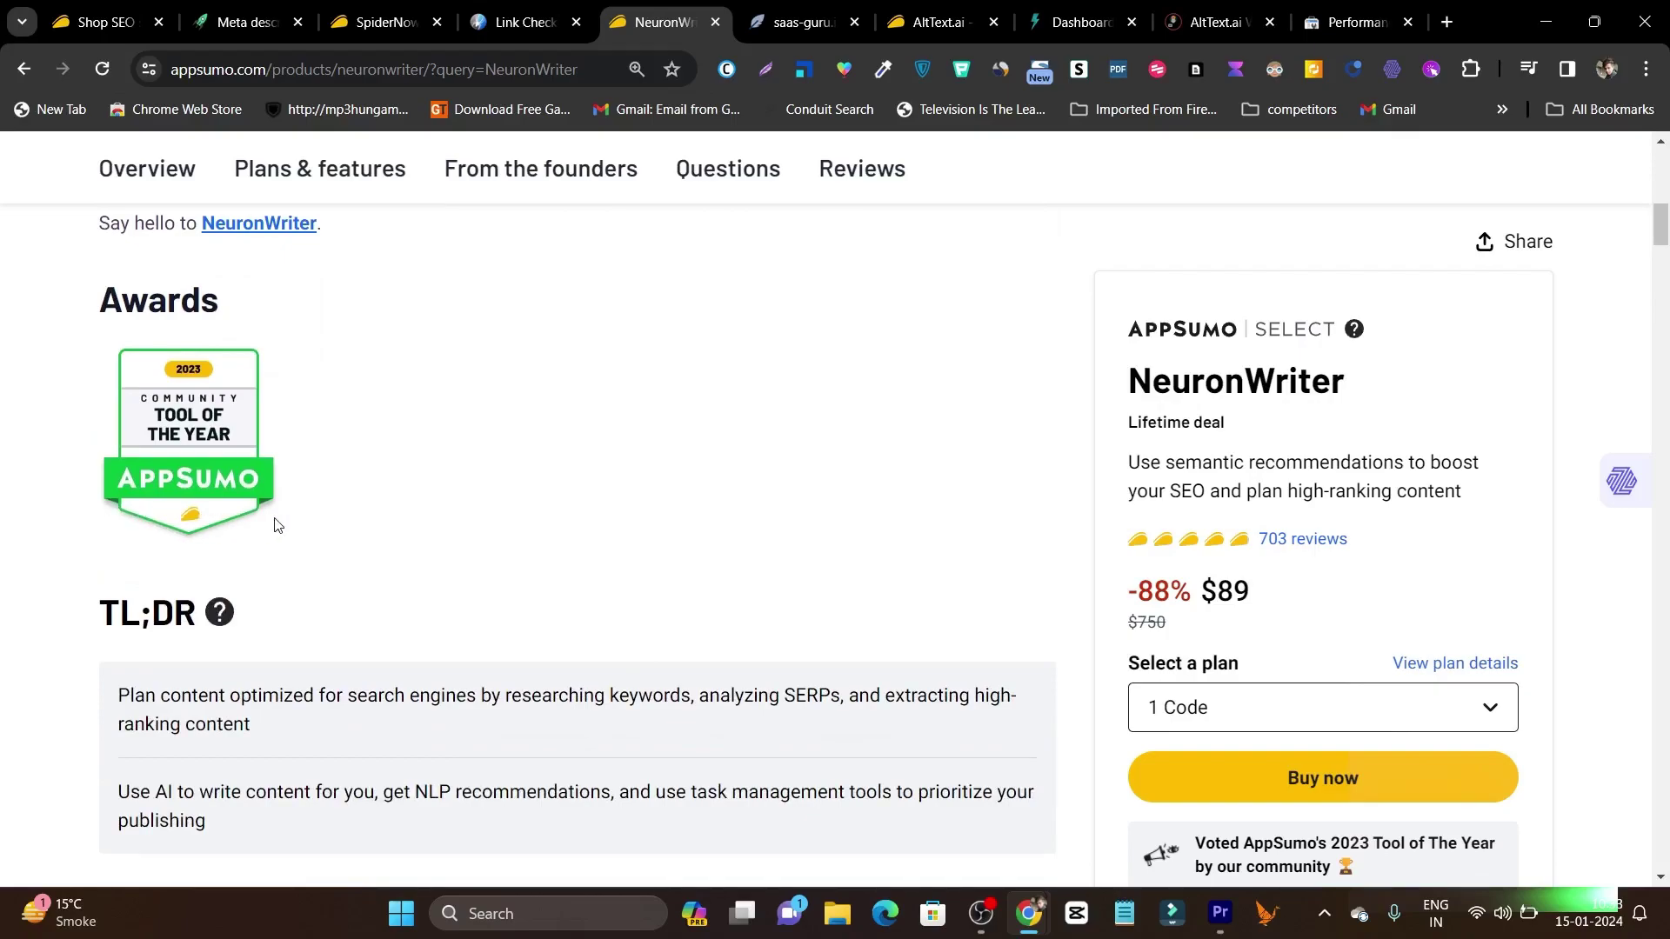
pyautogui.click(748, 10)
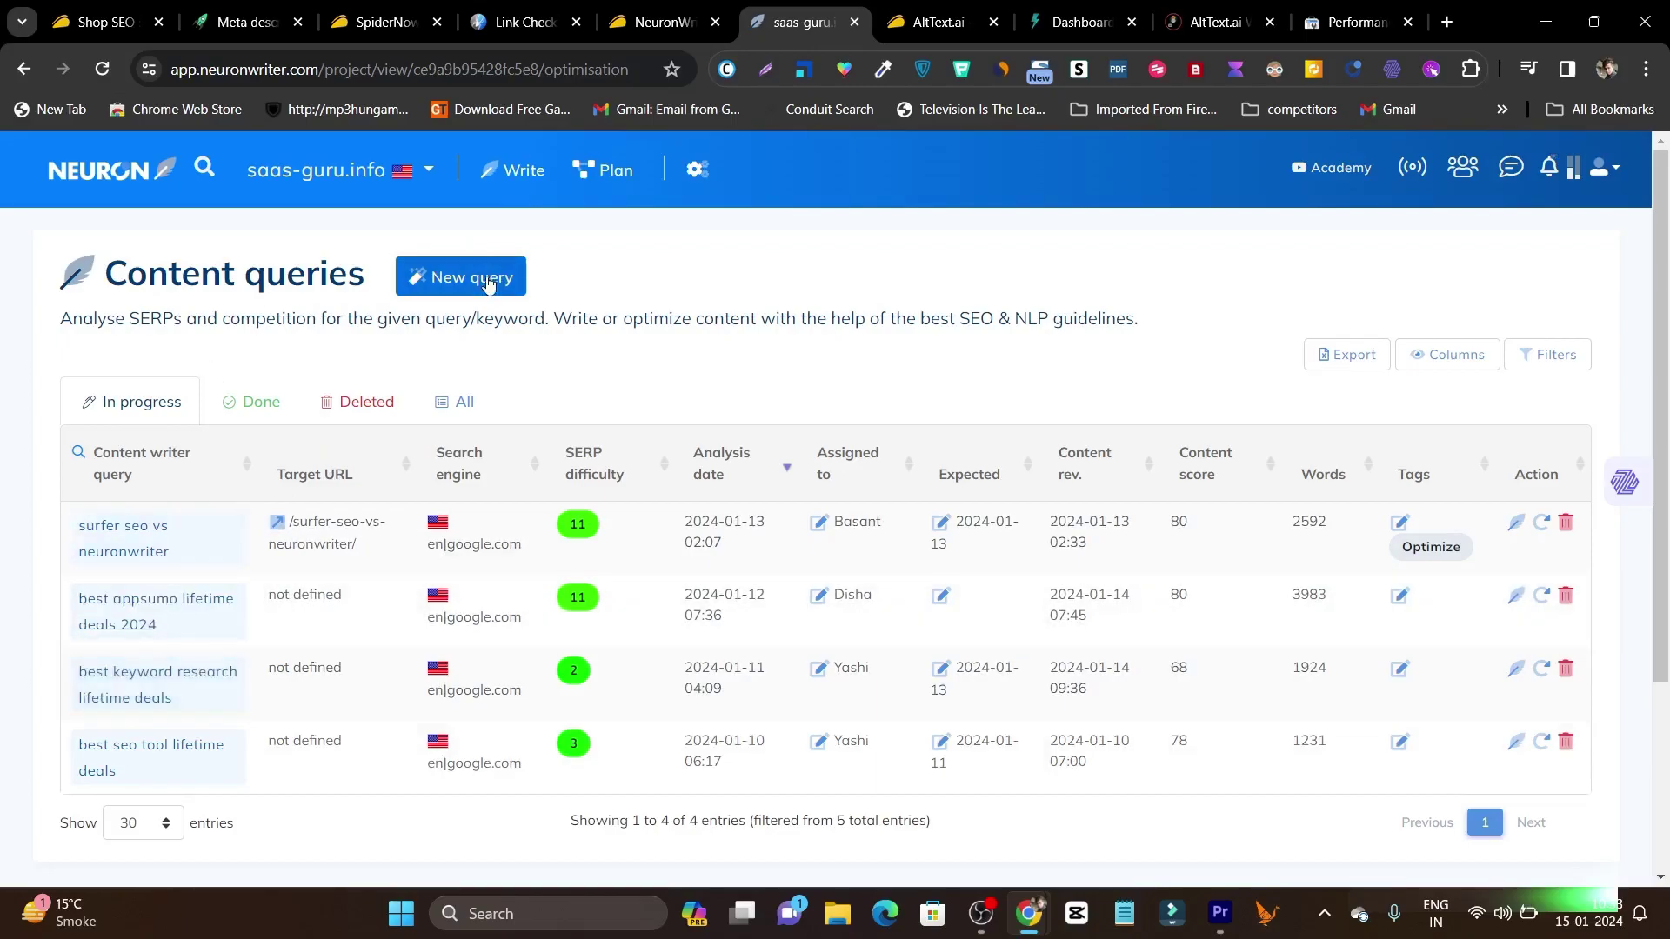
# - Skip creating a new query and open the existing 'surfer seo vs neuronwriter' analysis
pyautogui.click(487, 285)
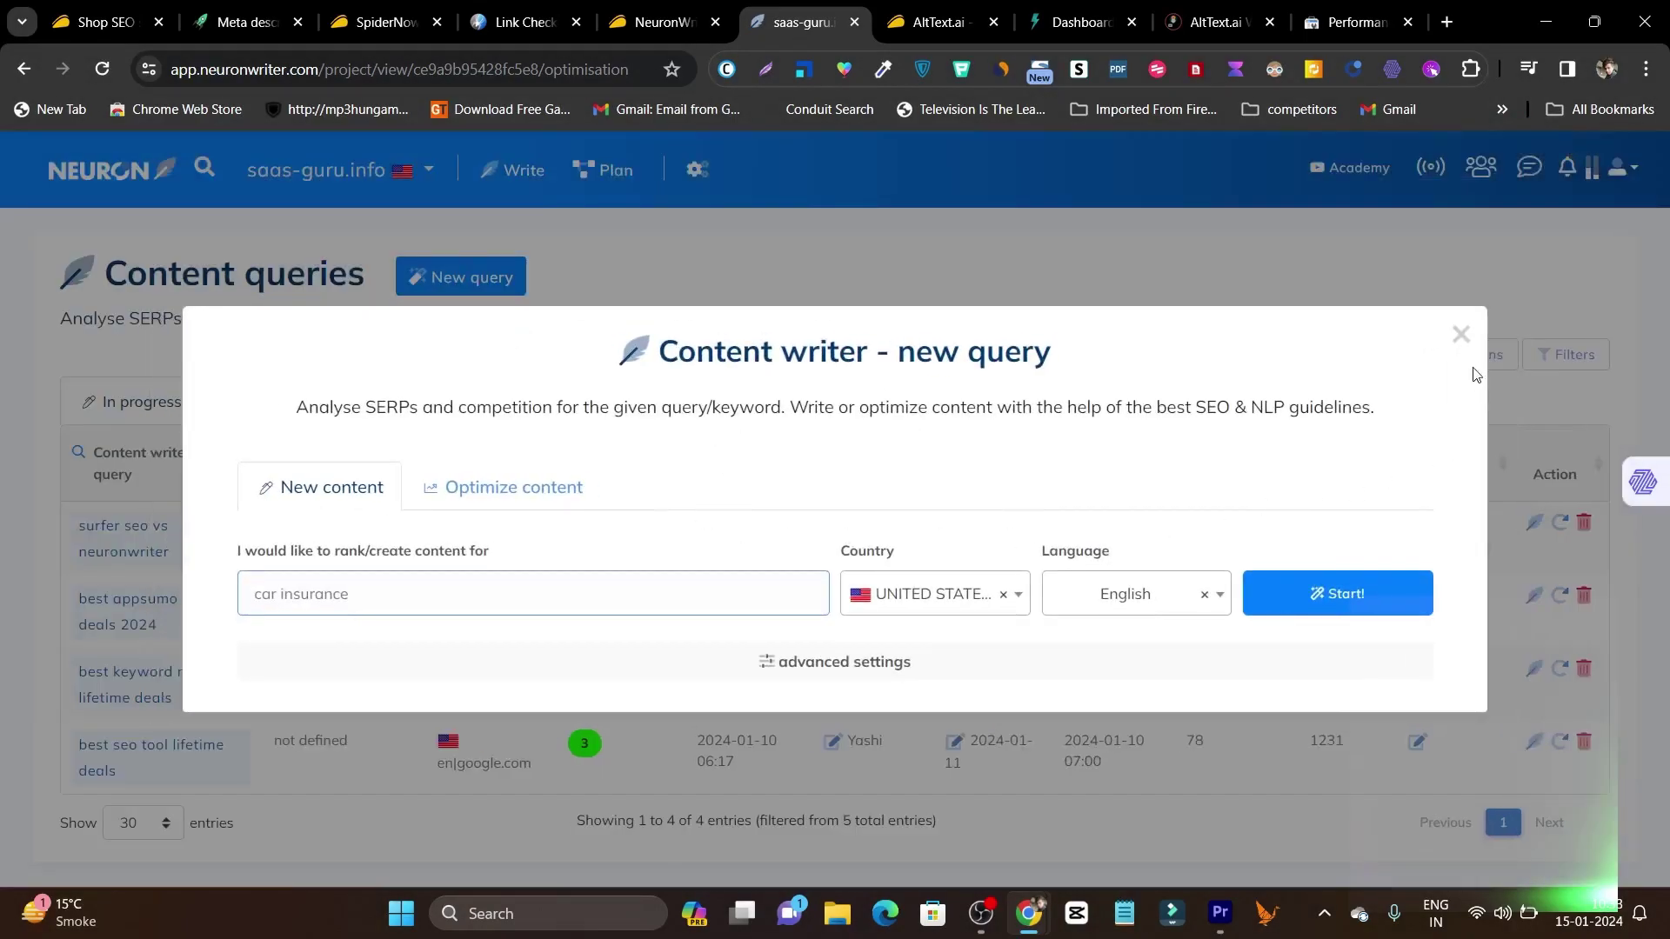
pyautogui.click(1461, 335)
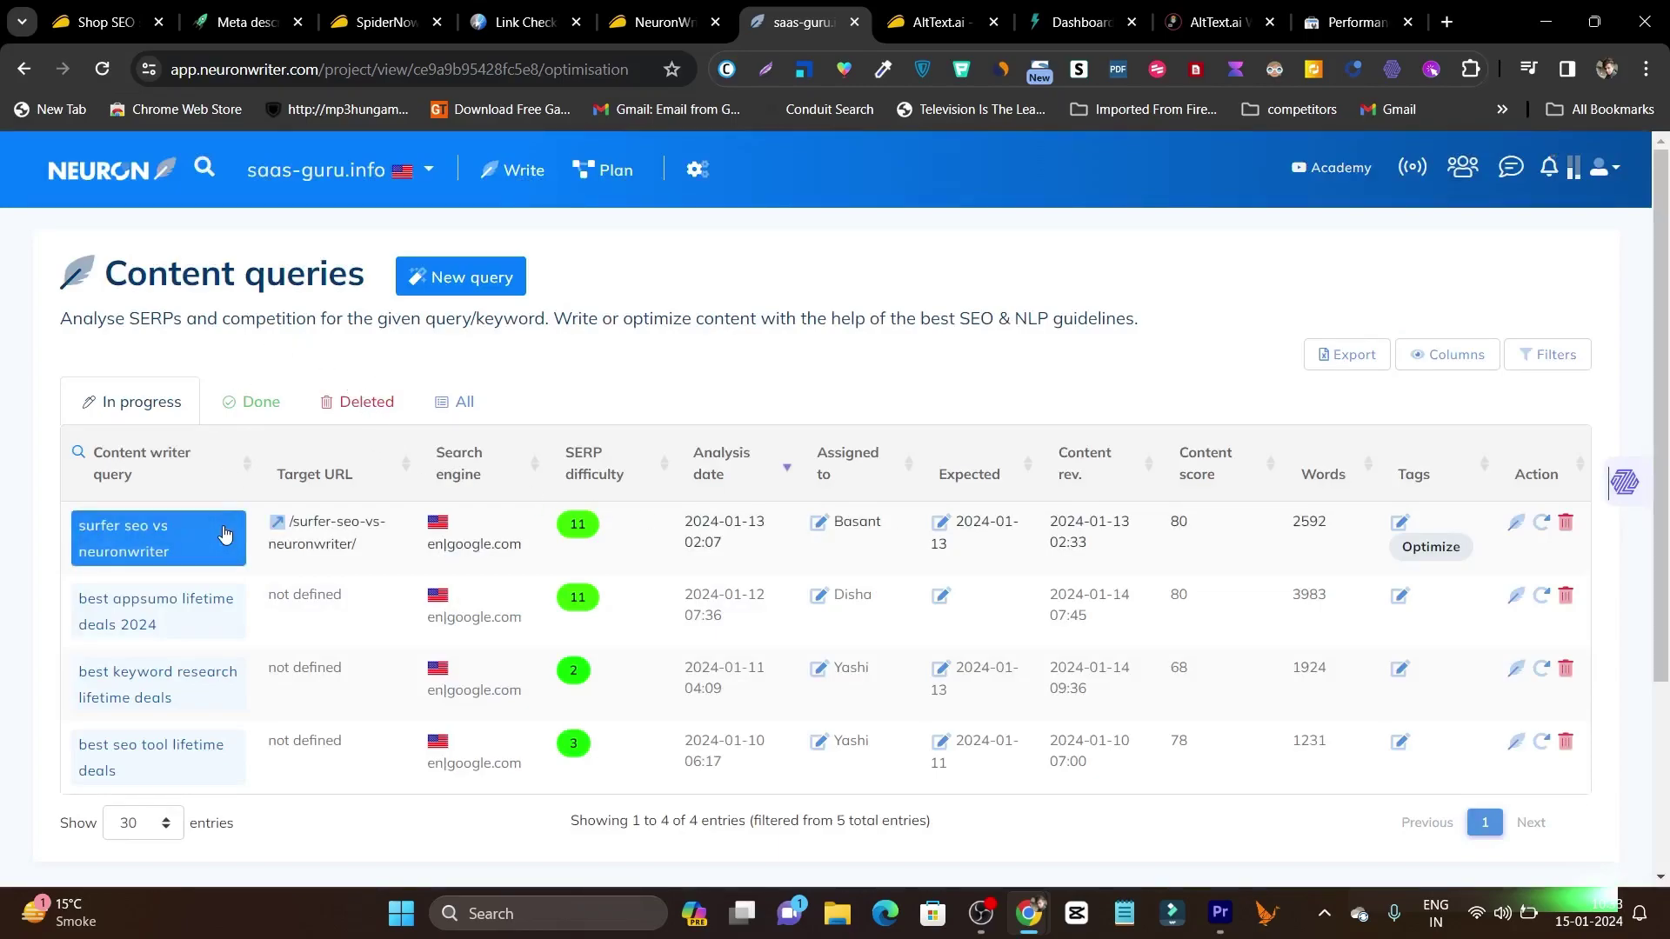
pyautogui.scroll(-1, 239, 544)
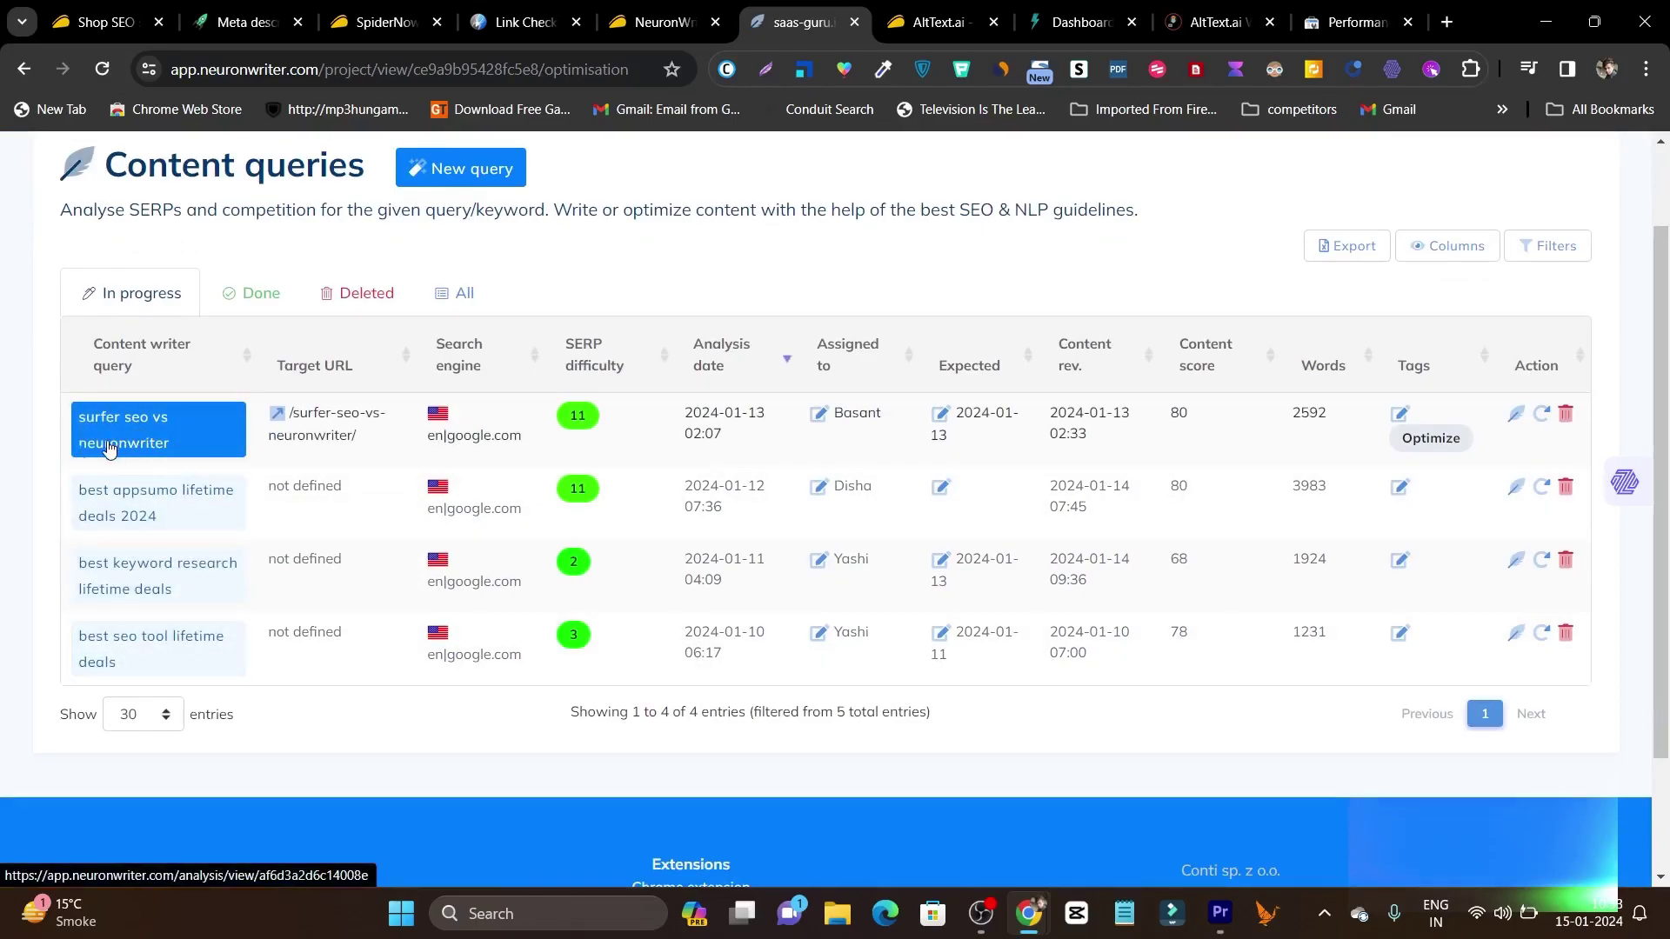
pyautogui.click(109, 445)
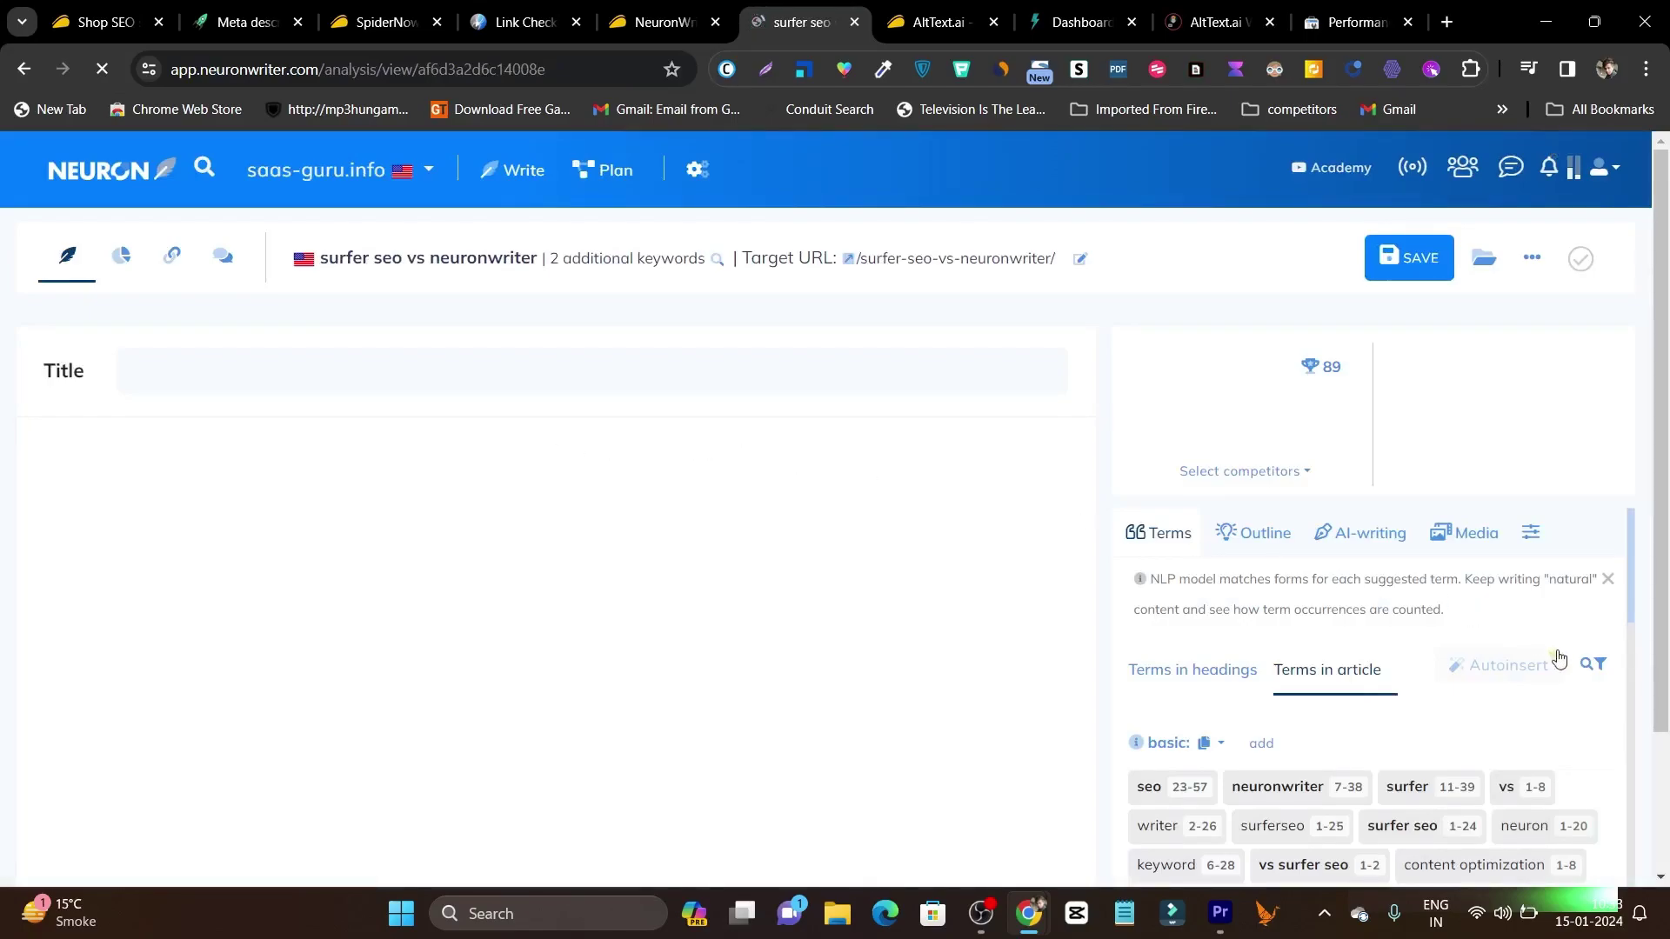
# - Review the article's content score of 80 (competitor high 89) and 2591 word count
pyautogui.scroll(-3, 1170, 601)
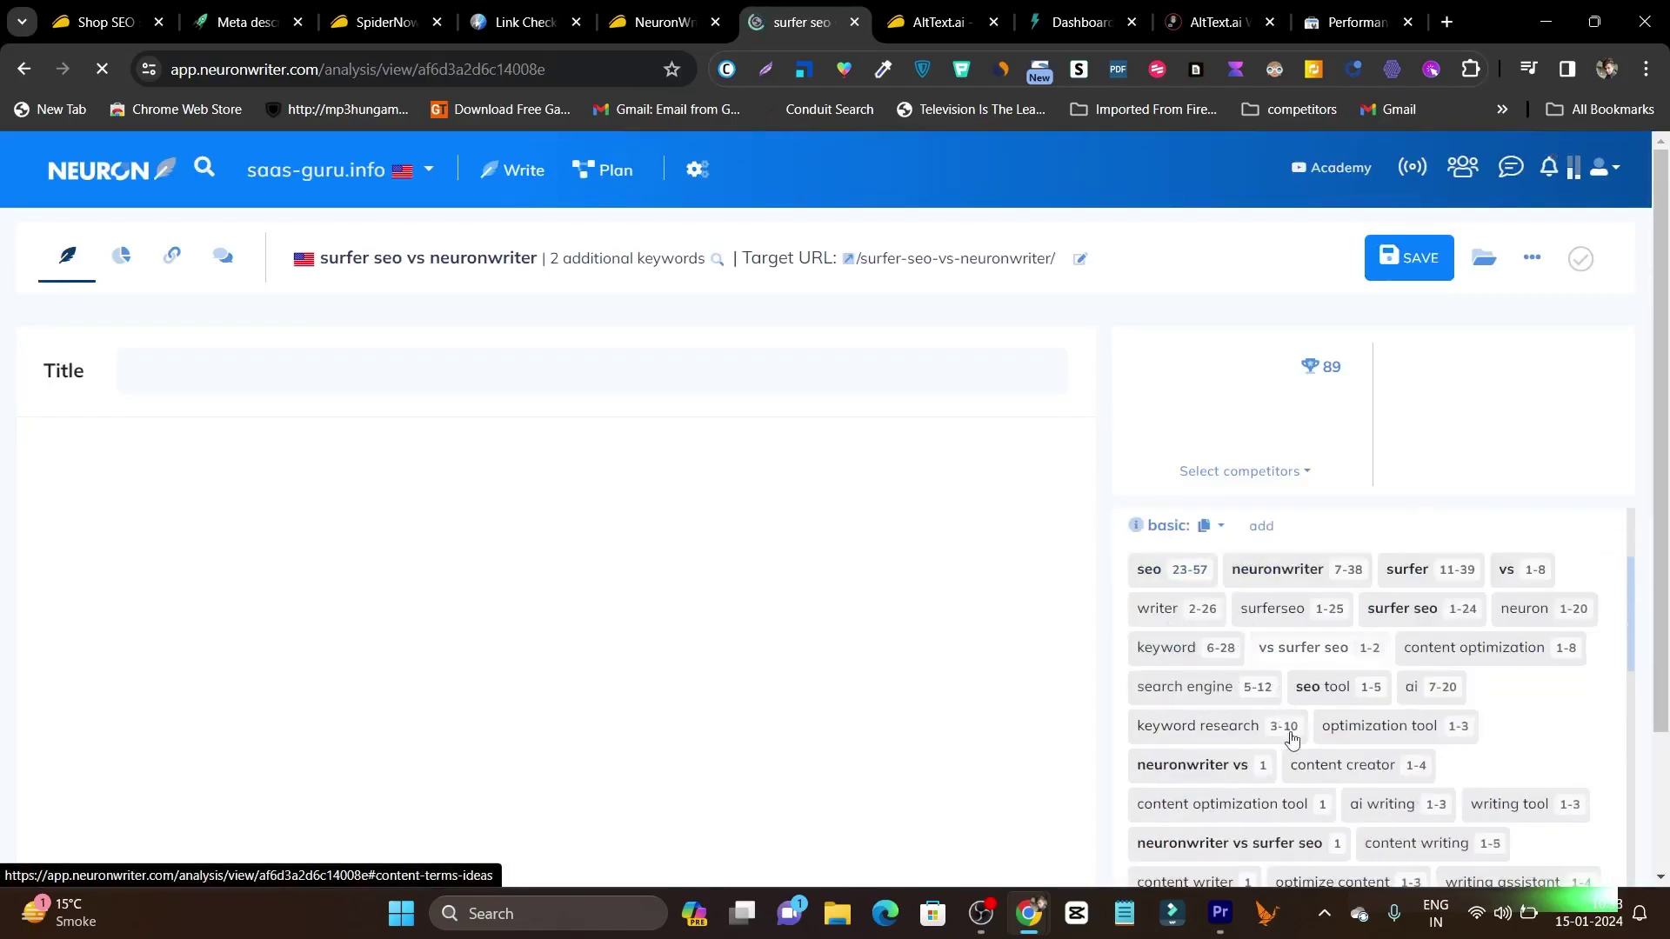
pyautogui.scroll(-5, 1311, 793)
pyautogui.scroll(4, 1344, 783)
pyautogui.scroll(2, 1343, 783)
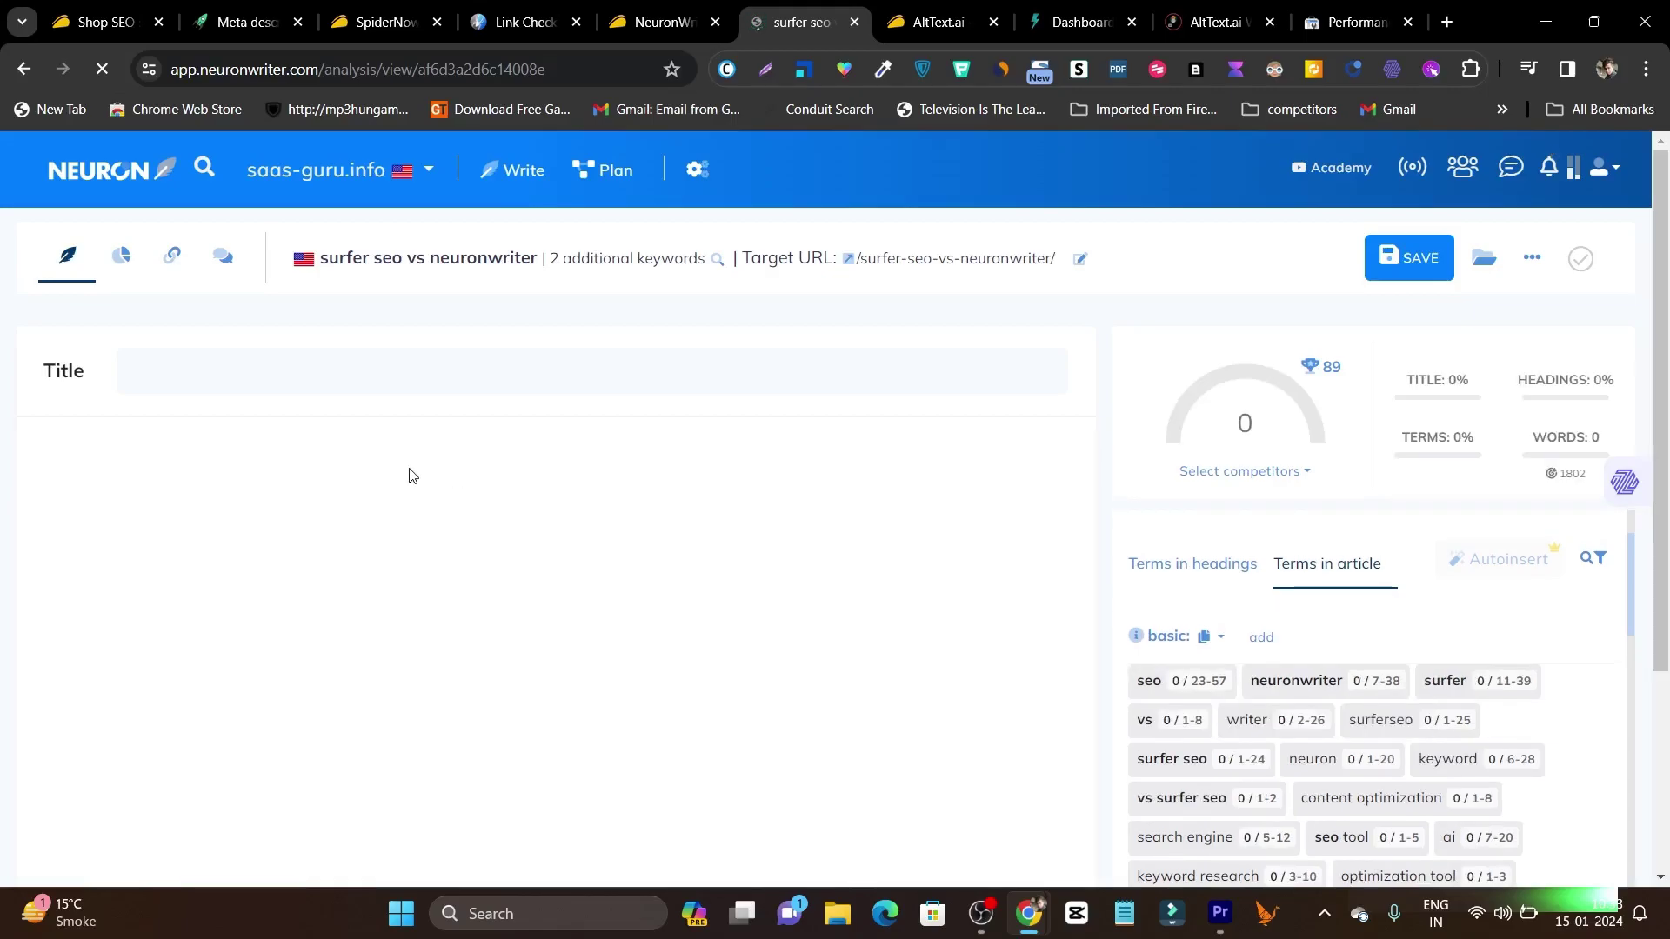
pyautogui.scroll(-4, 1095, 626)
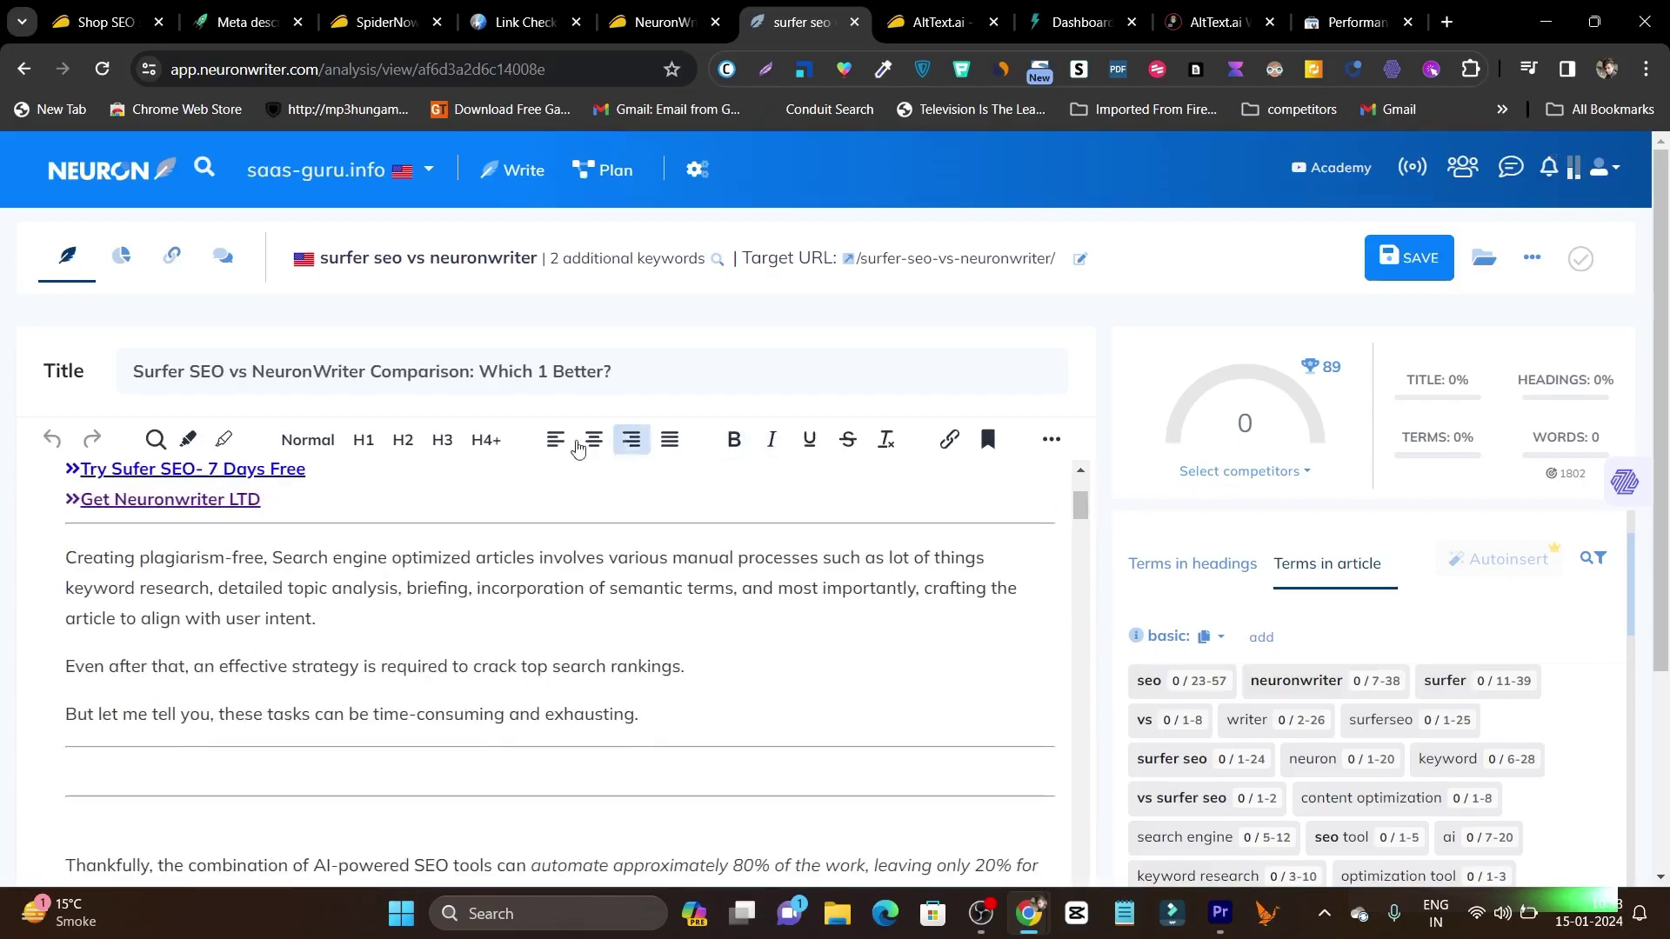
pyautogui.scroll(4, 762, 652)
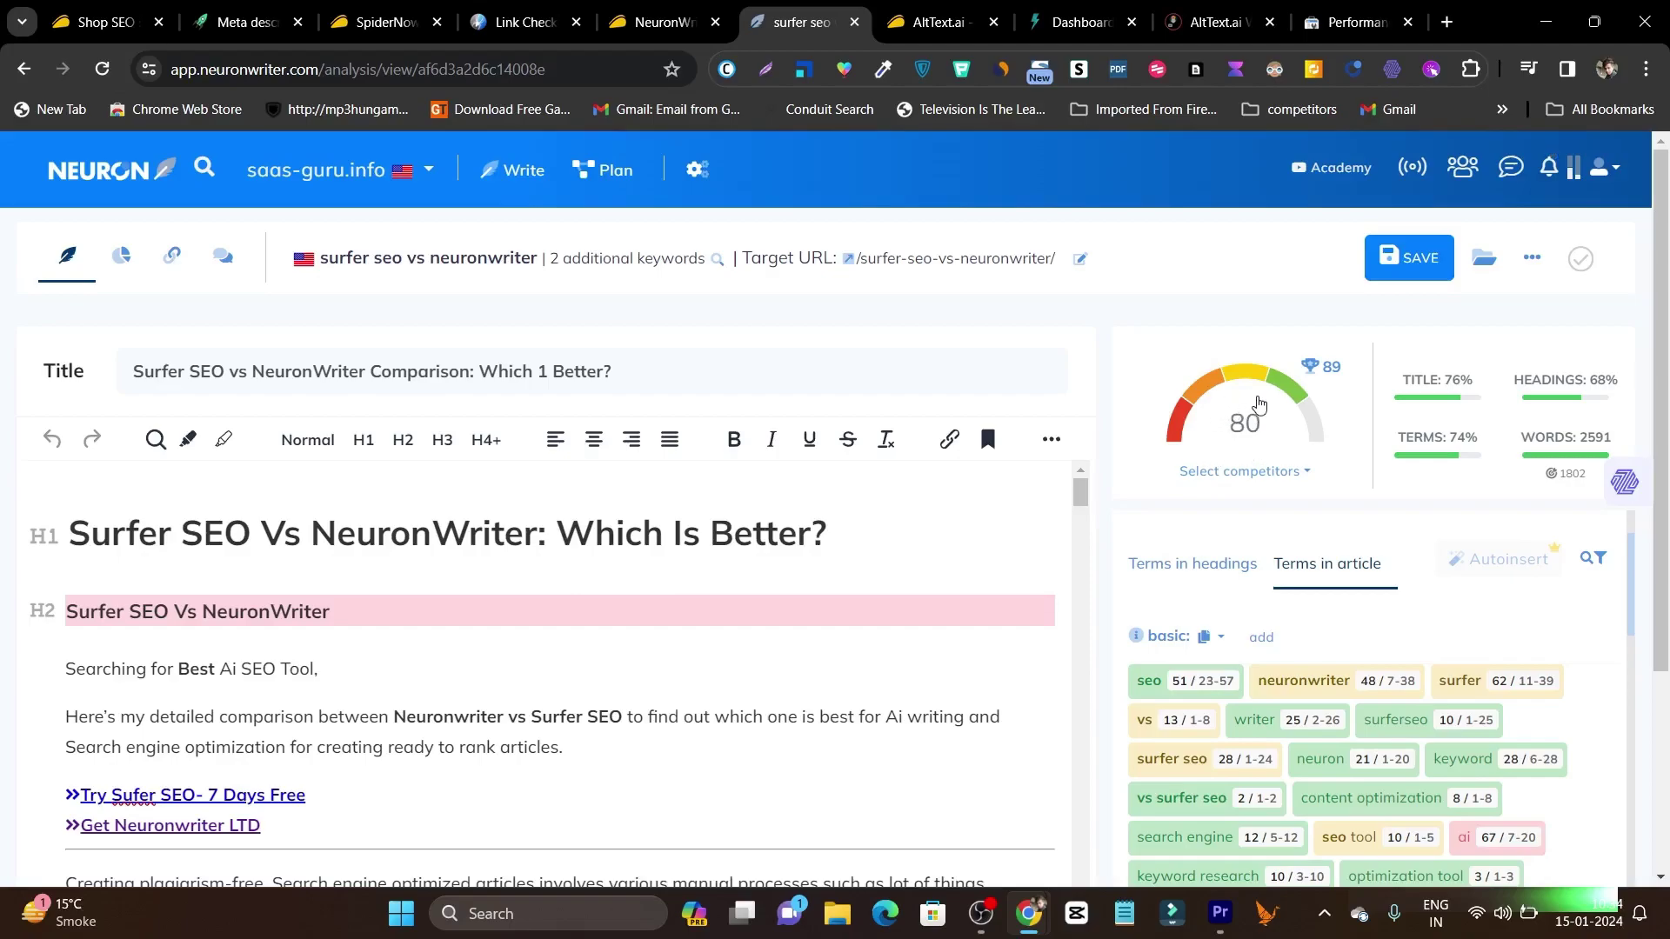
pyautogui.moveTo(1343, 381)
pyautogui.scroll(-3, 827, 681)
pyautogui.scroll(3, 920, 655)
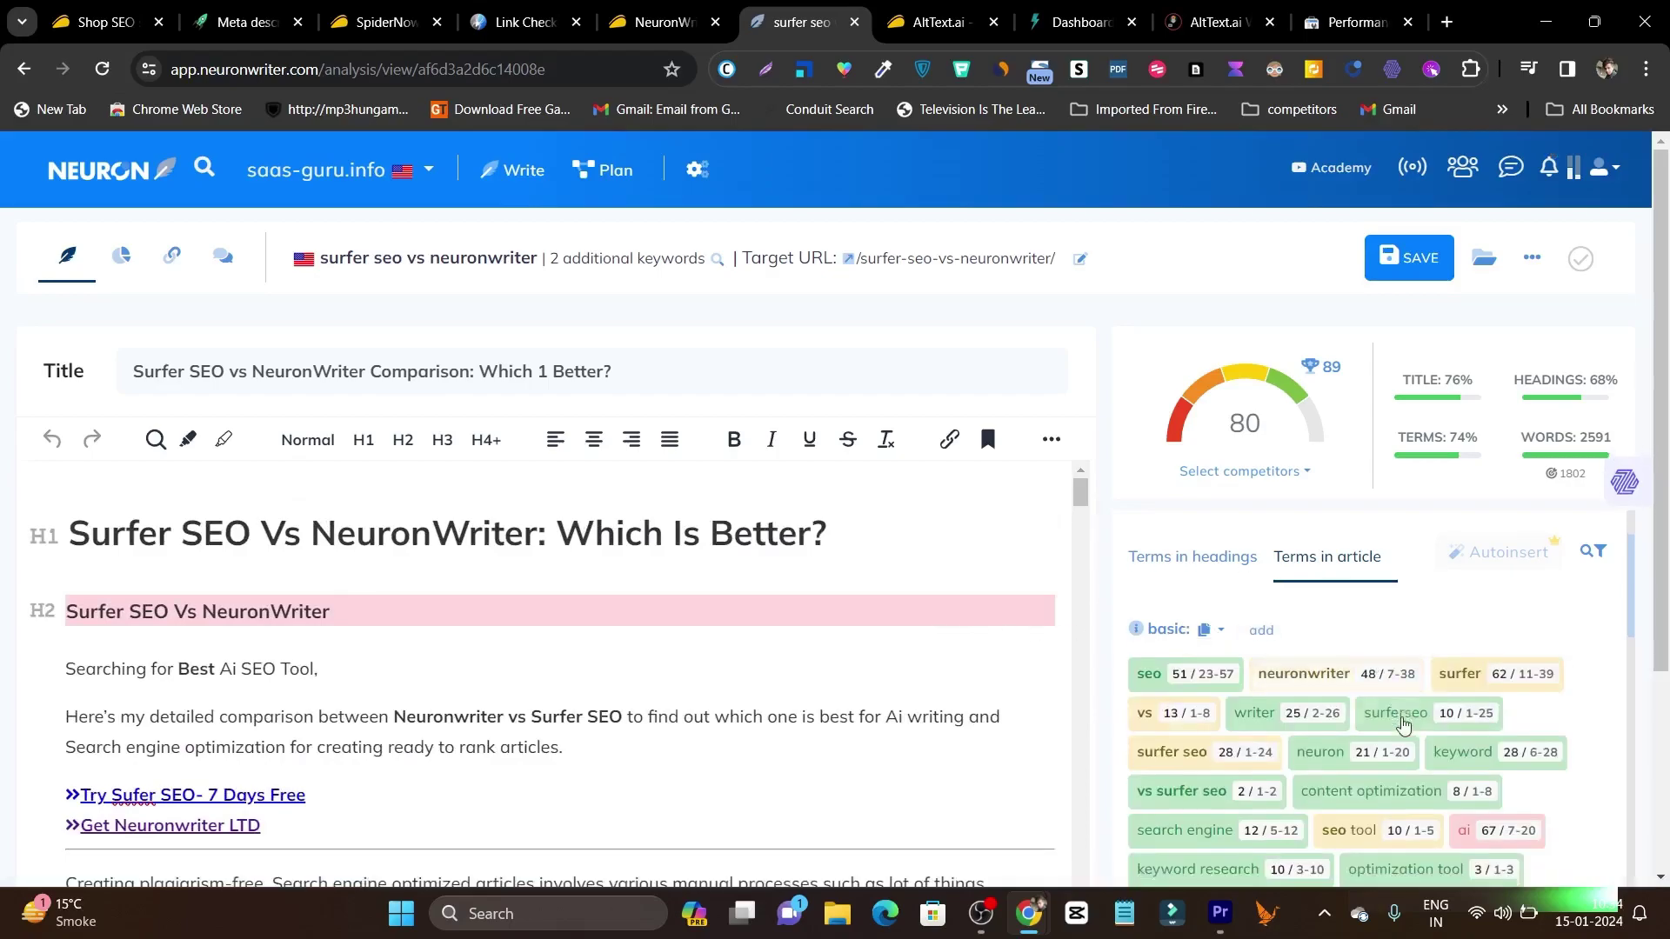
pyautogui.scroll(-3, 1313, 722)
pyautogui.scroll(5, 1302, 728)
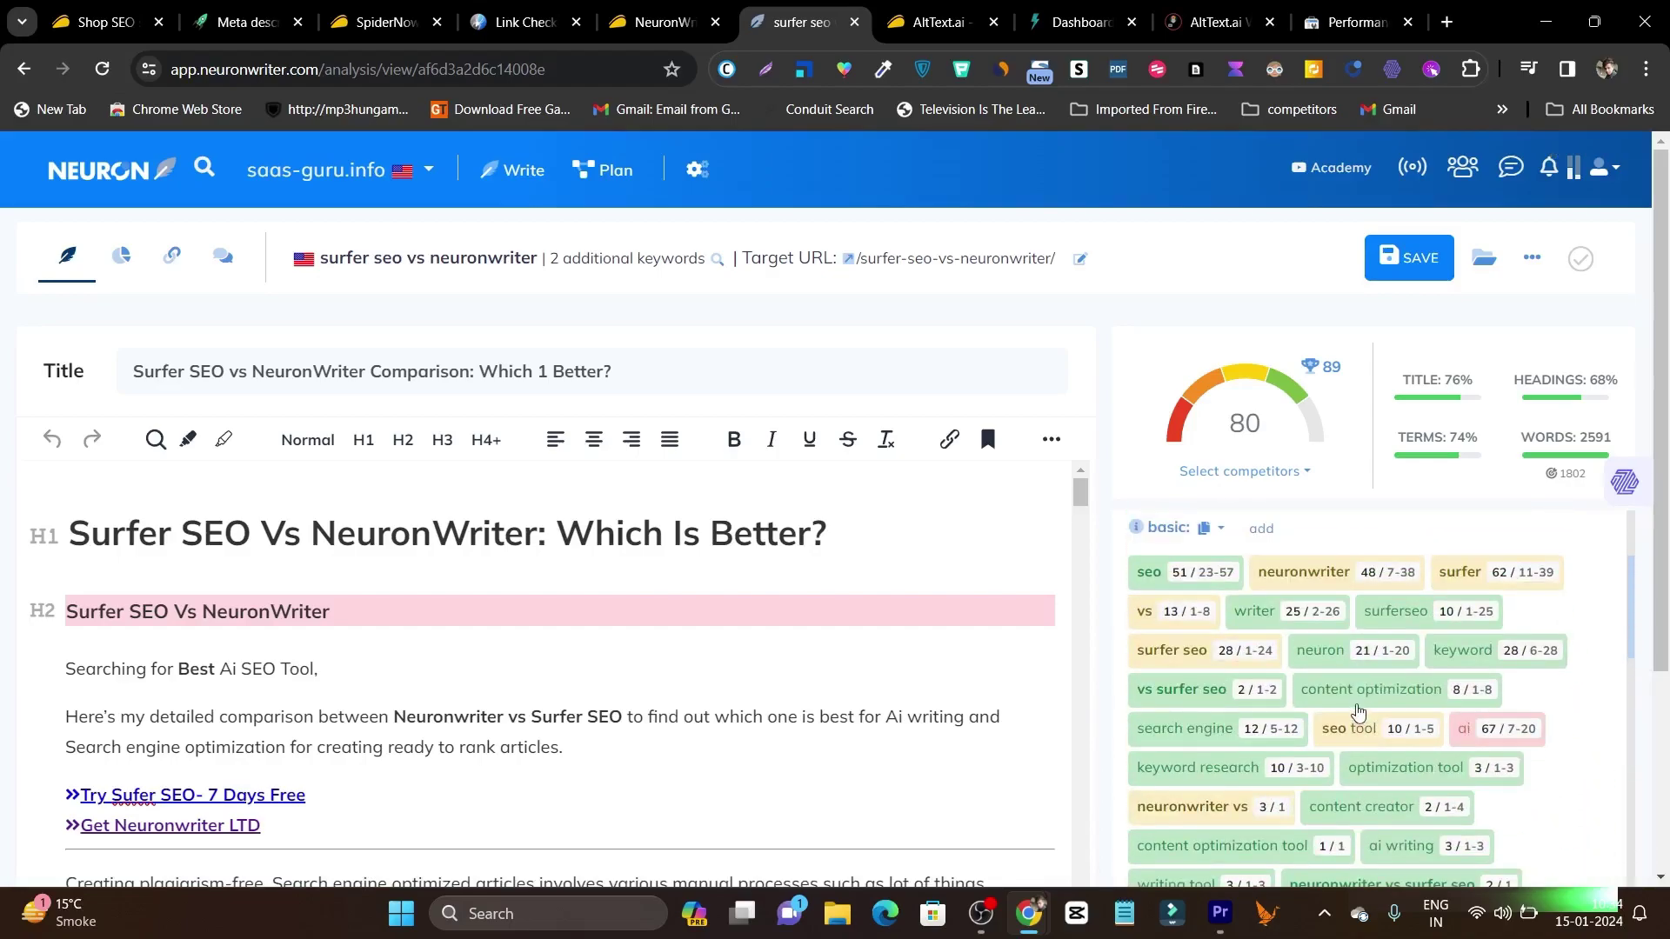
# - Check the Terms in headings suggestions, then browse the competitors' heading outline led by the Reddit thread
pyautogui.click(1167, 686)
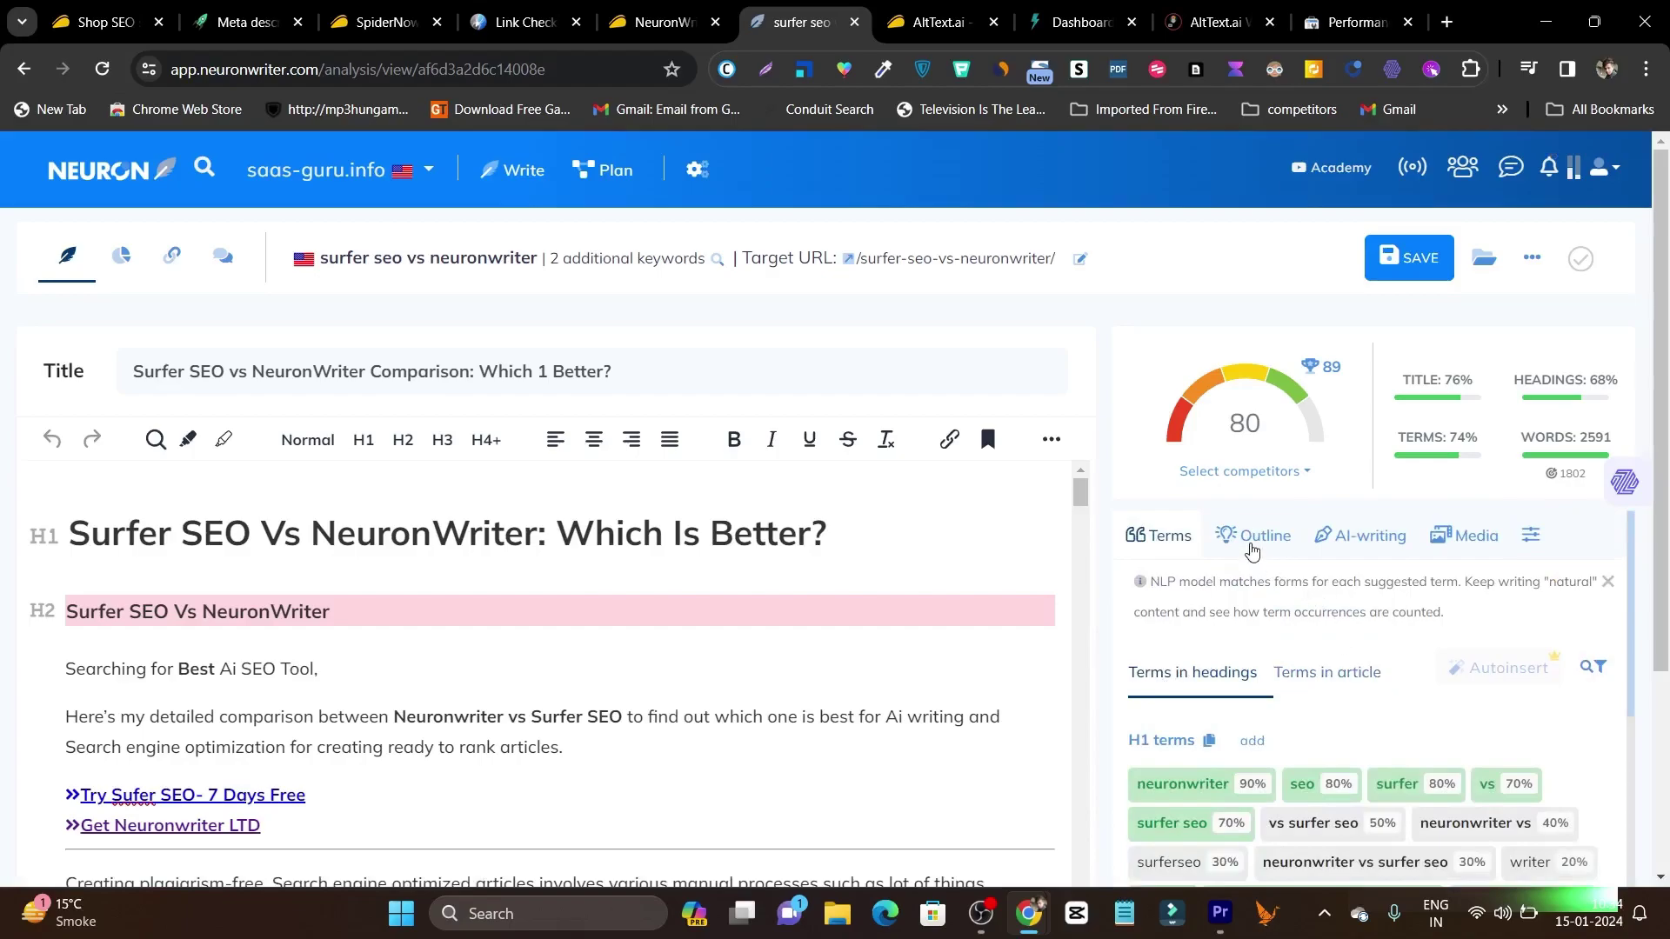
pyautogui.click(1252, 546)
pyautogui.scroll(-3, 1371, 688)
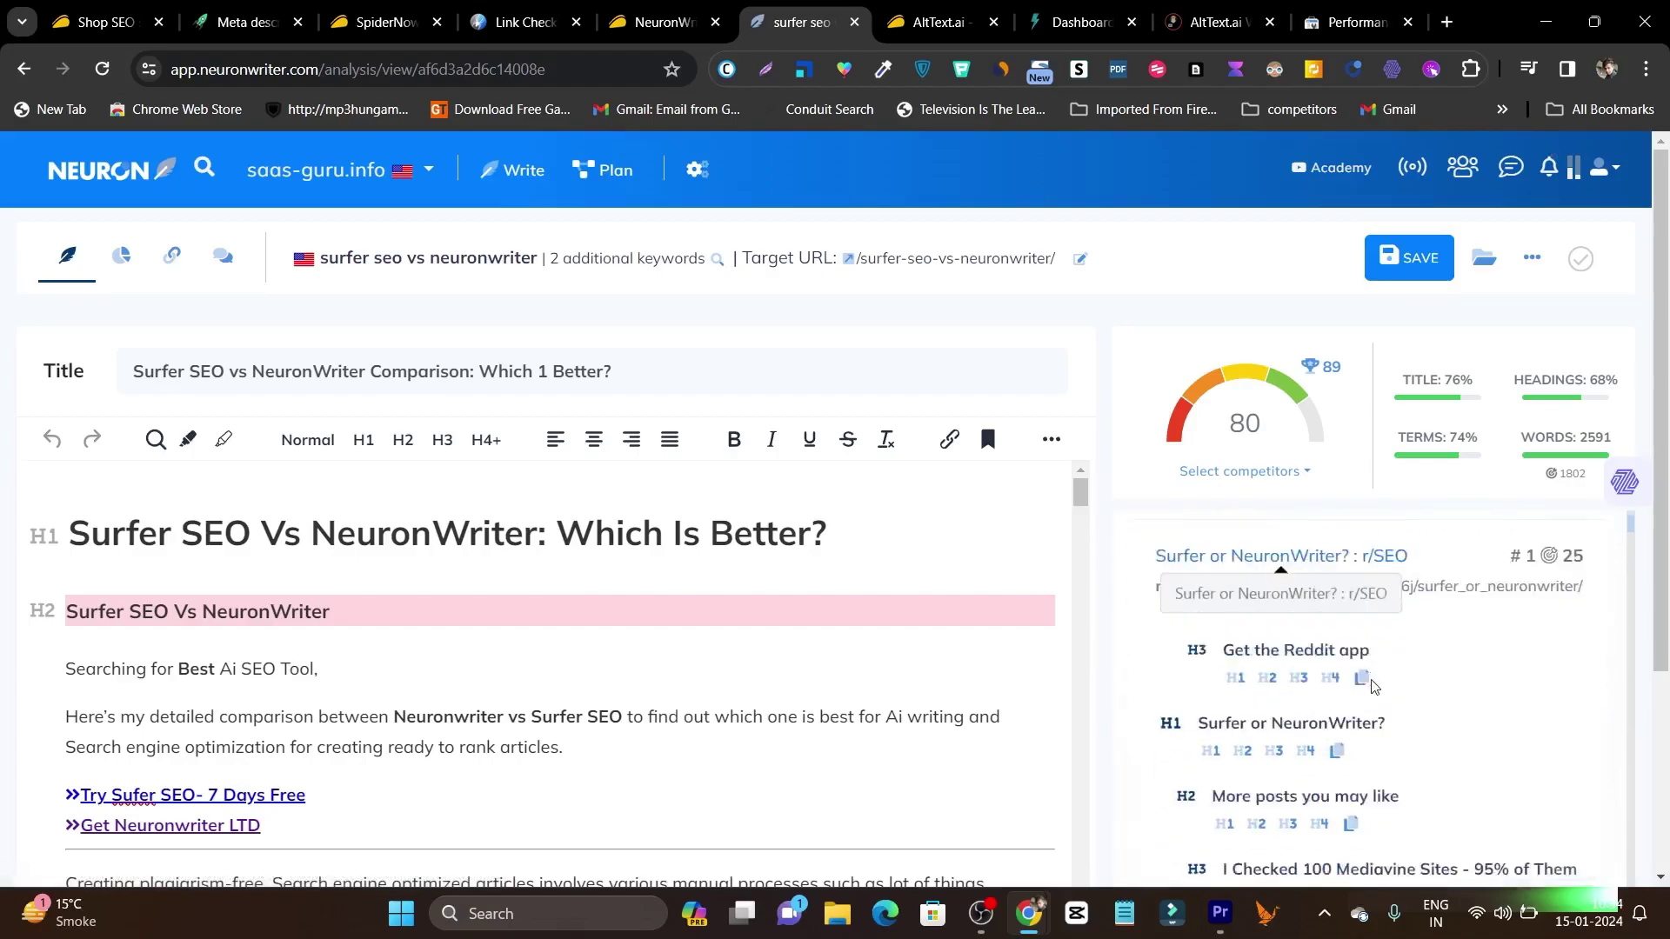
pyautogui.scroll(-5, 1372, 686)
pyautogui.scroll(4, 1404, 701)
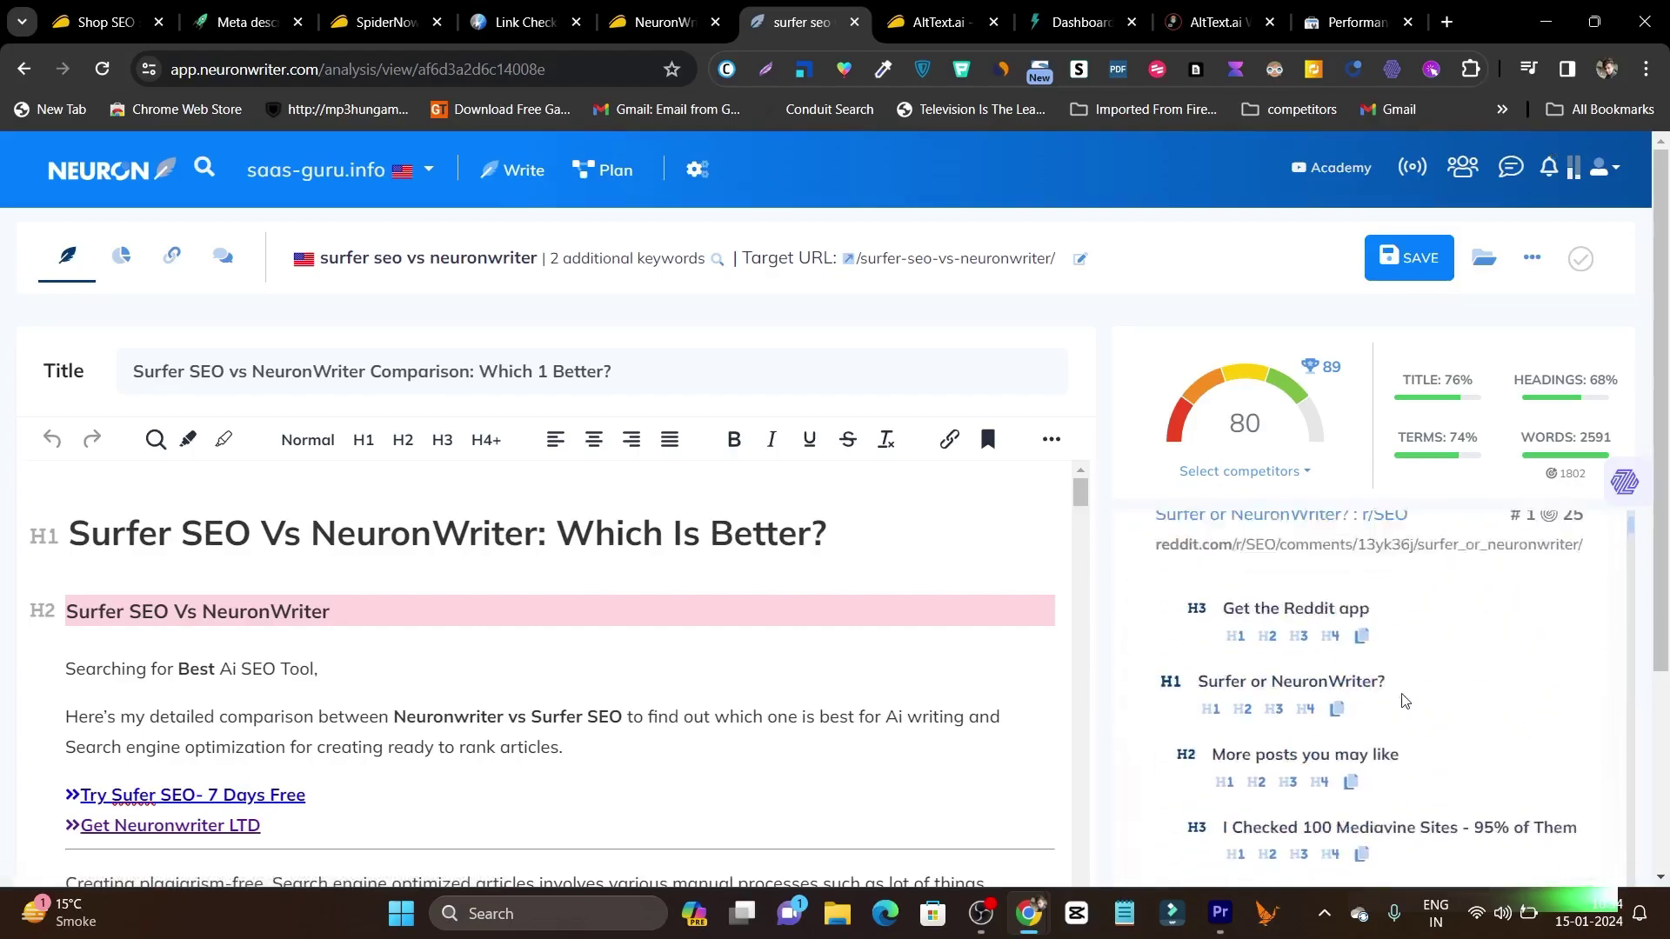
pyautogui.scroll(4, 1401, 696)
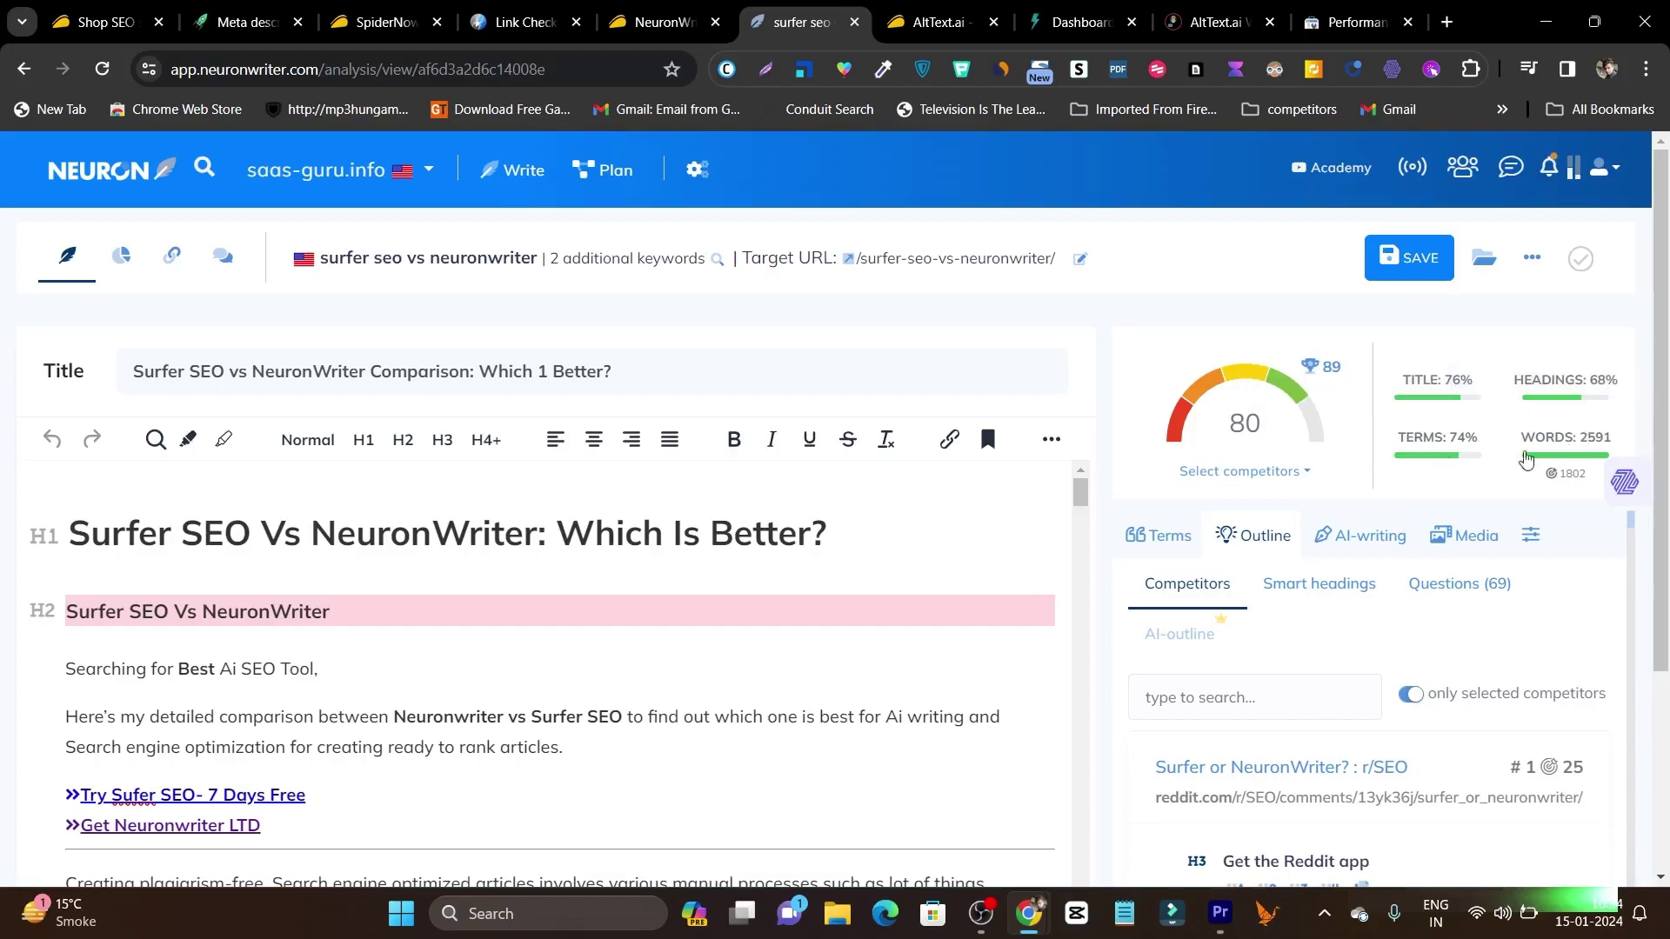
pyautogui.moveTo(1571, 472)
pyautogui.click(261, 372)
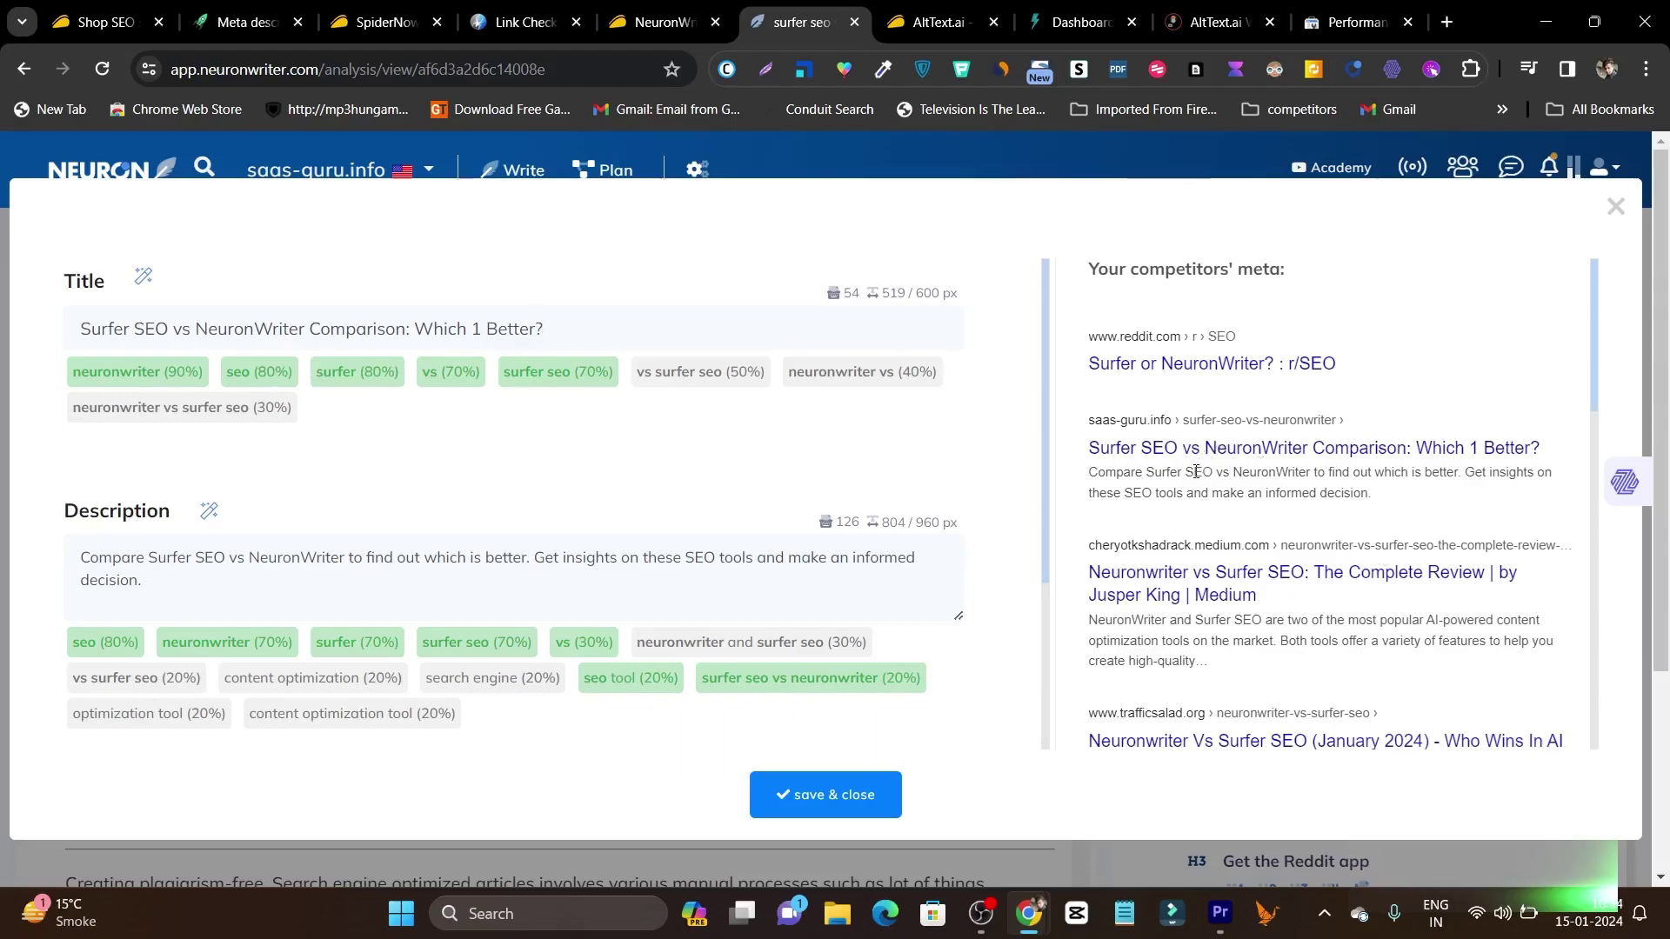
pyautogui.scroll(-4, 1299, 534)
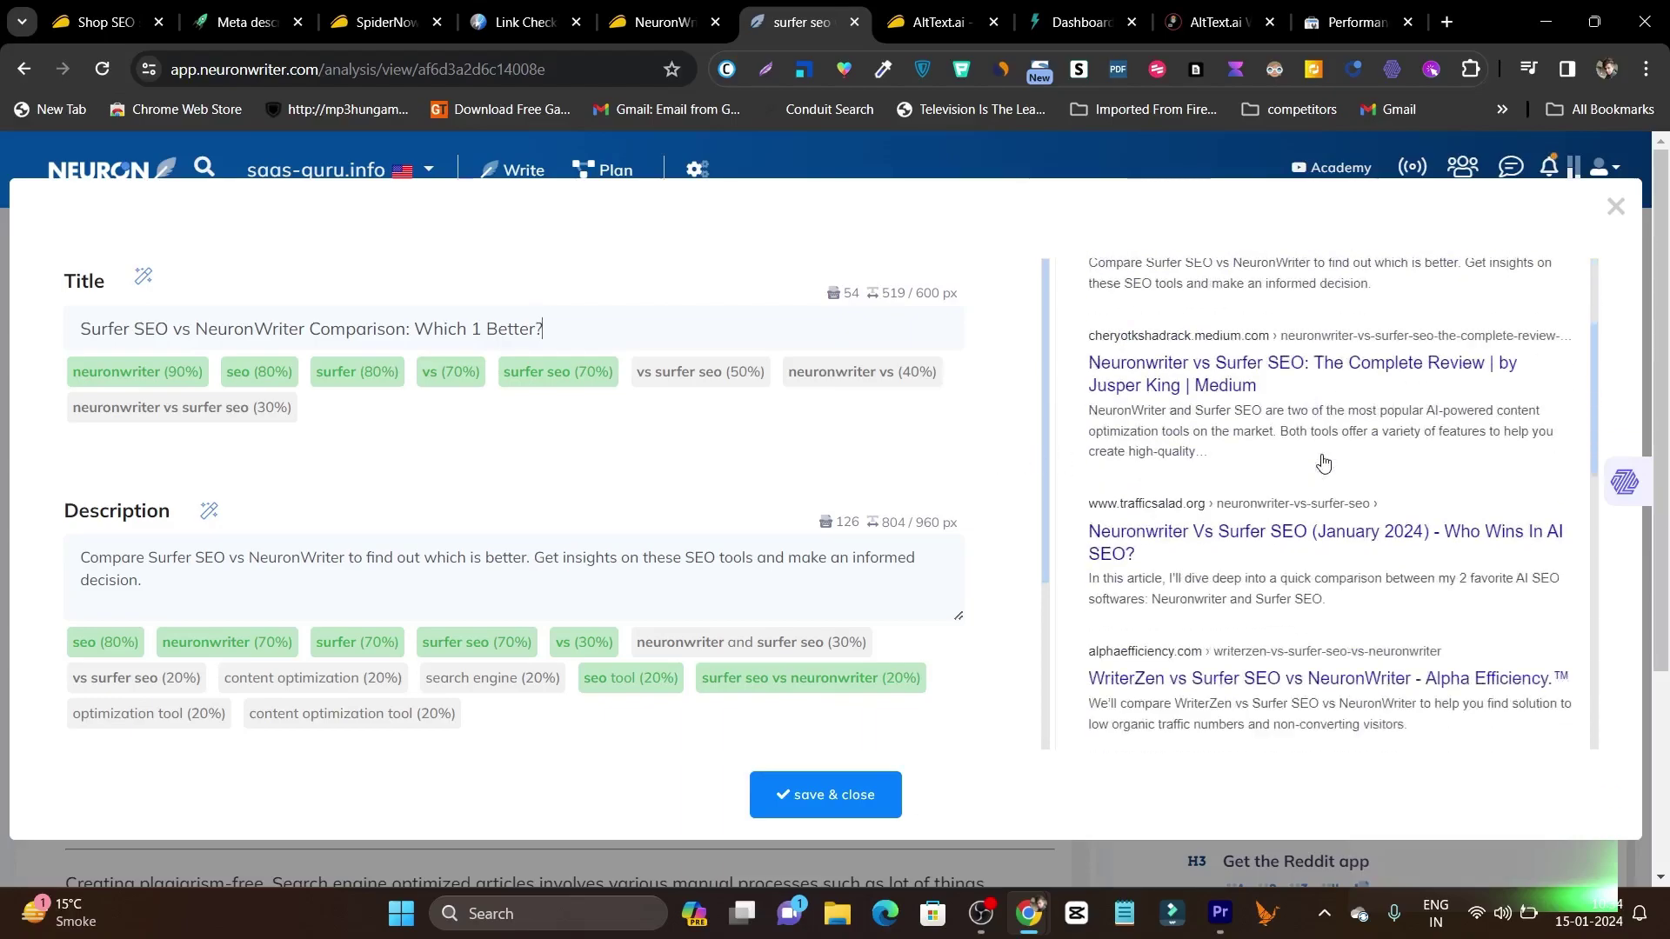
pyautogui.scroll(4, 1299, 534)
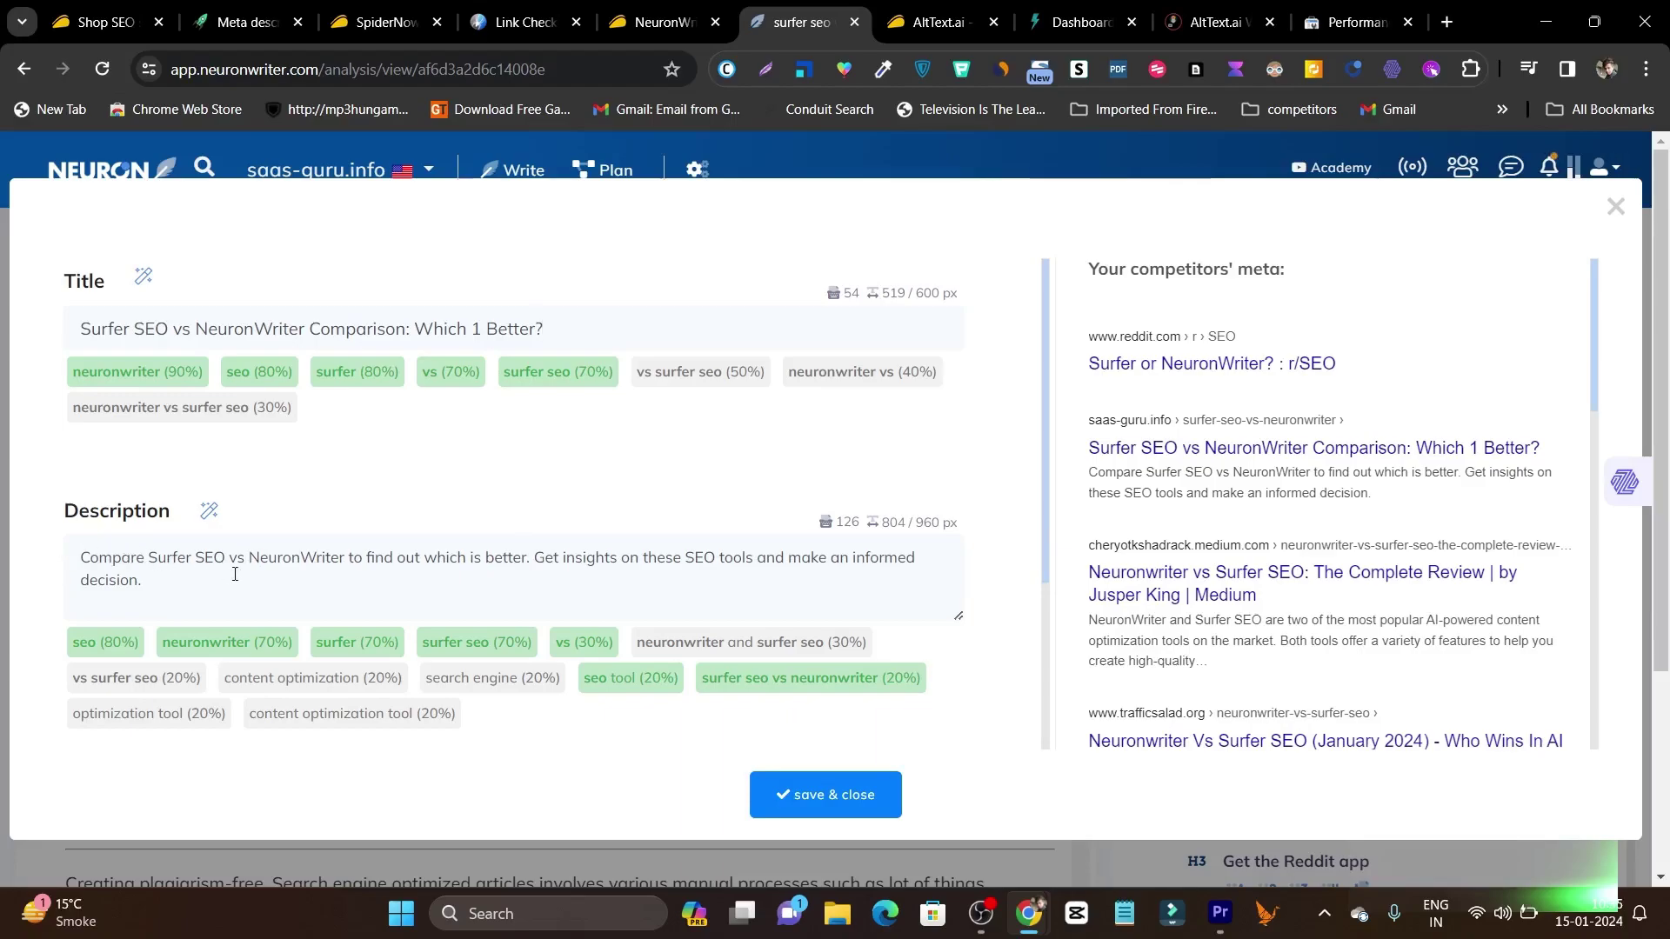
pyautogui.click(1616, 213)
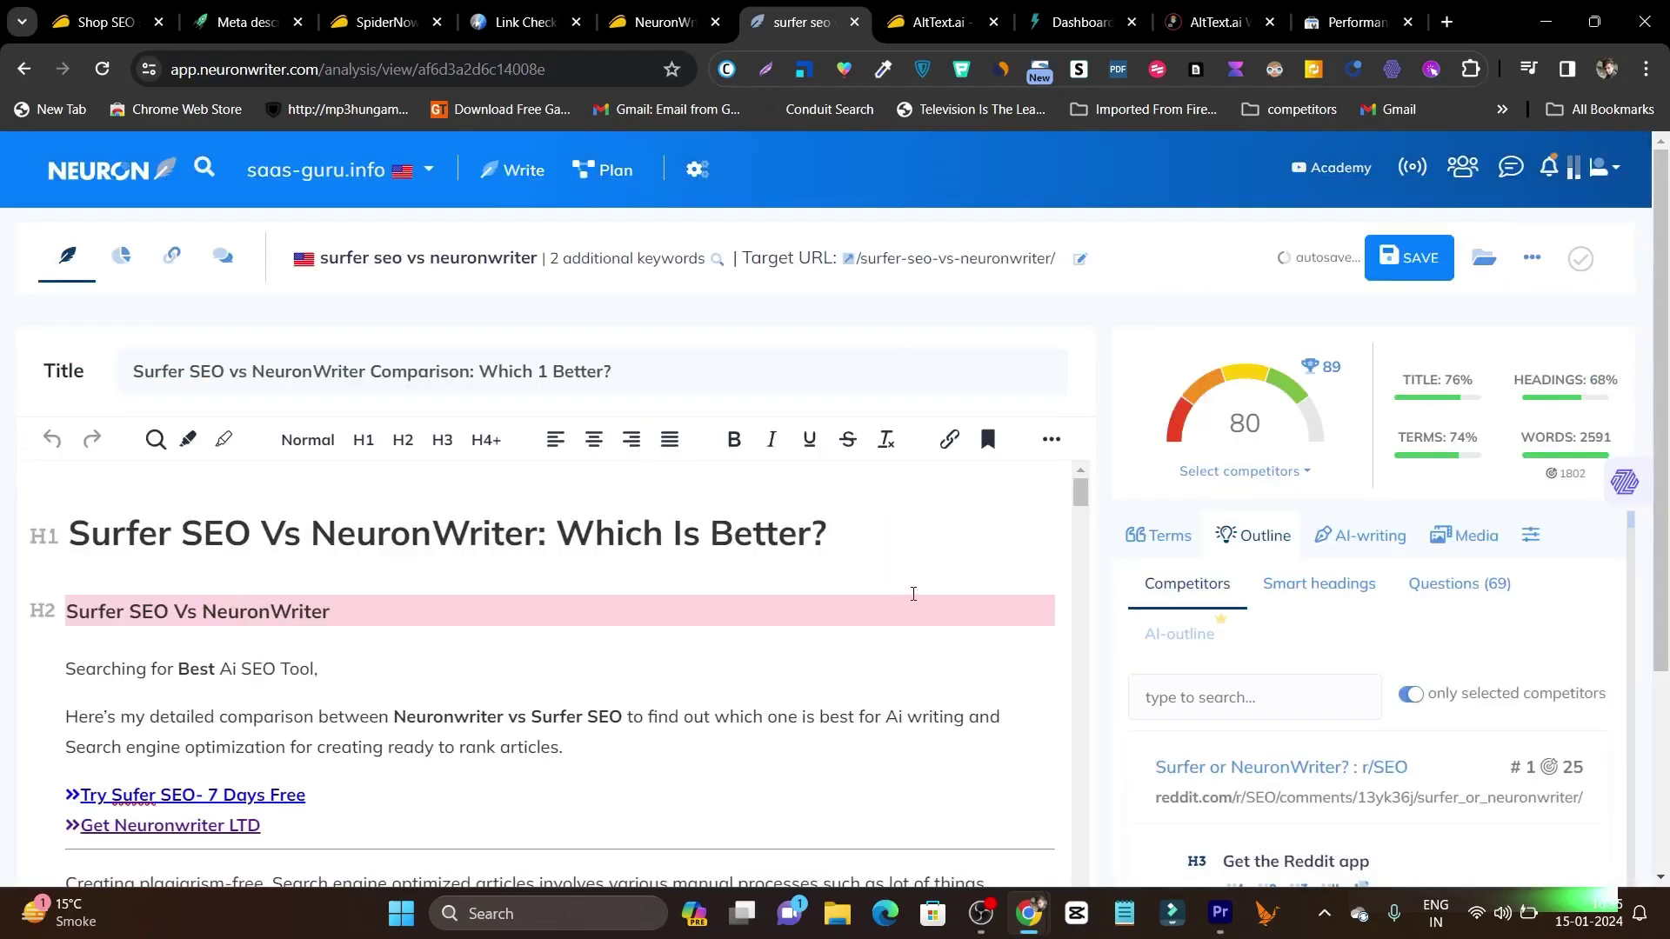
# - Scroll through the article, then bring up the AltText.ai WordPress settings page
pyautogui.scroll(-5, 913, 597)
pyautogui.scroll(-1, 760, 626)
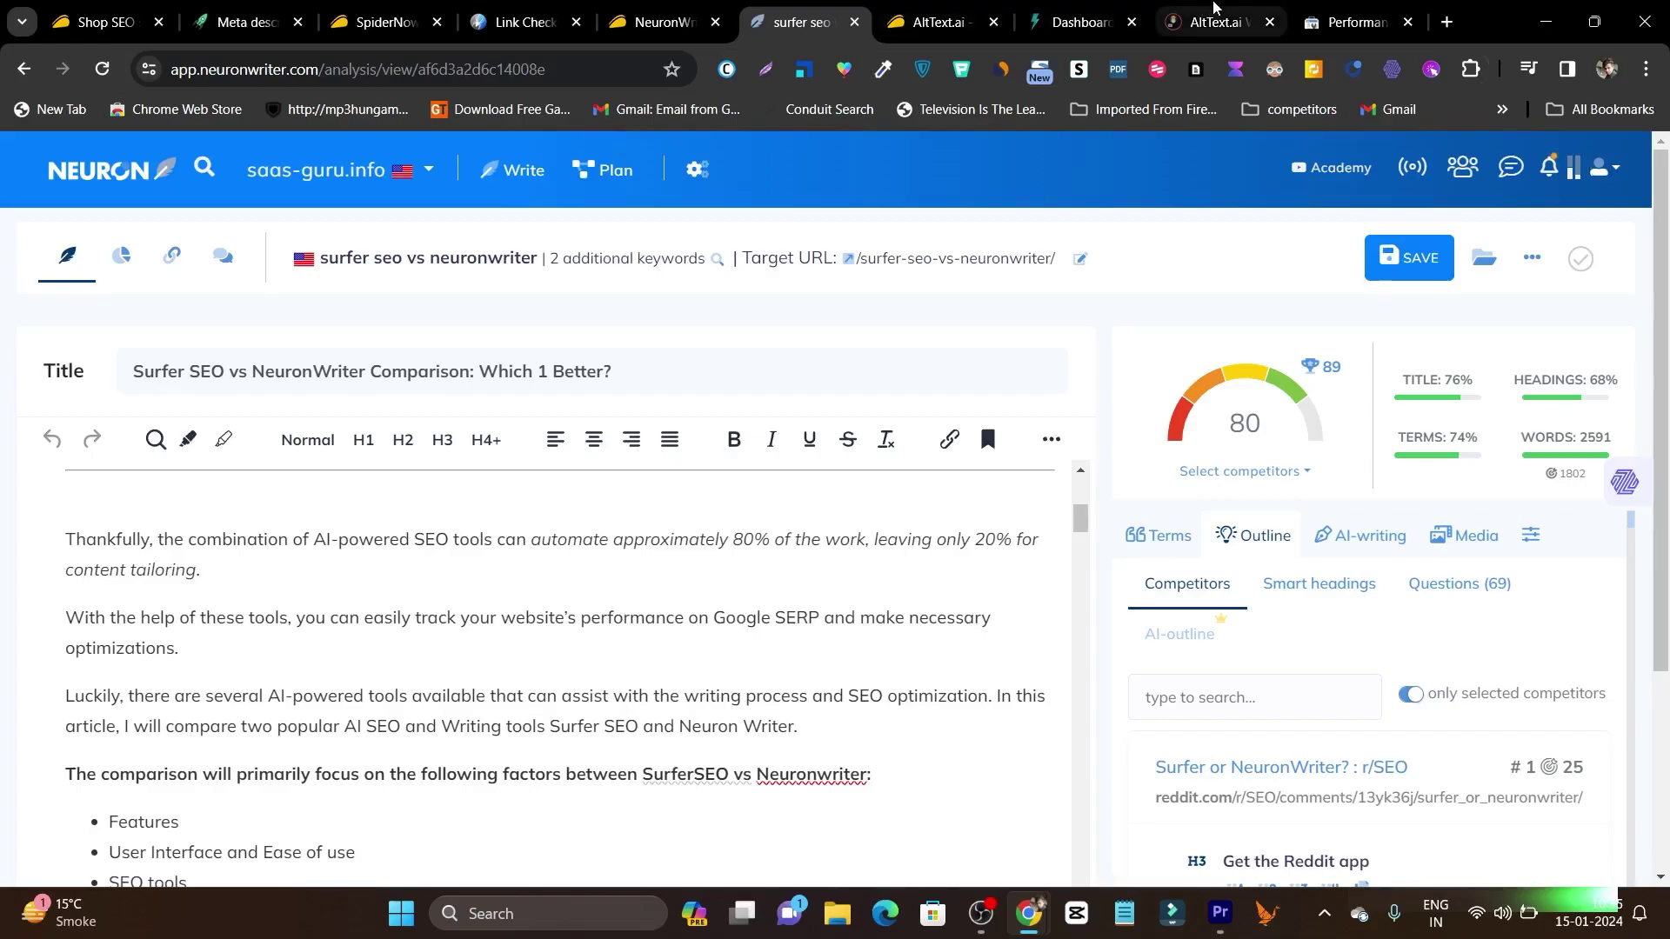
pyautogui.click(1215, 9)
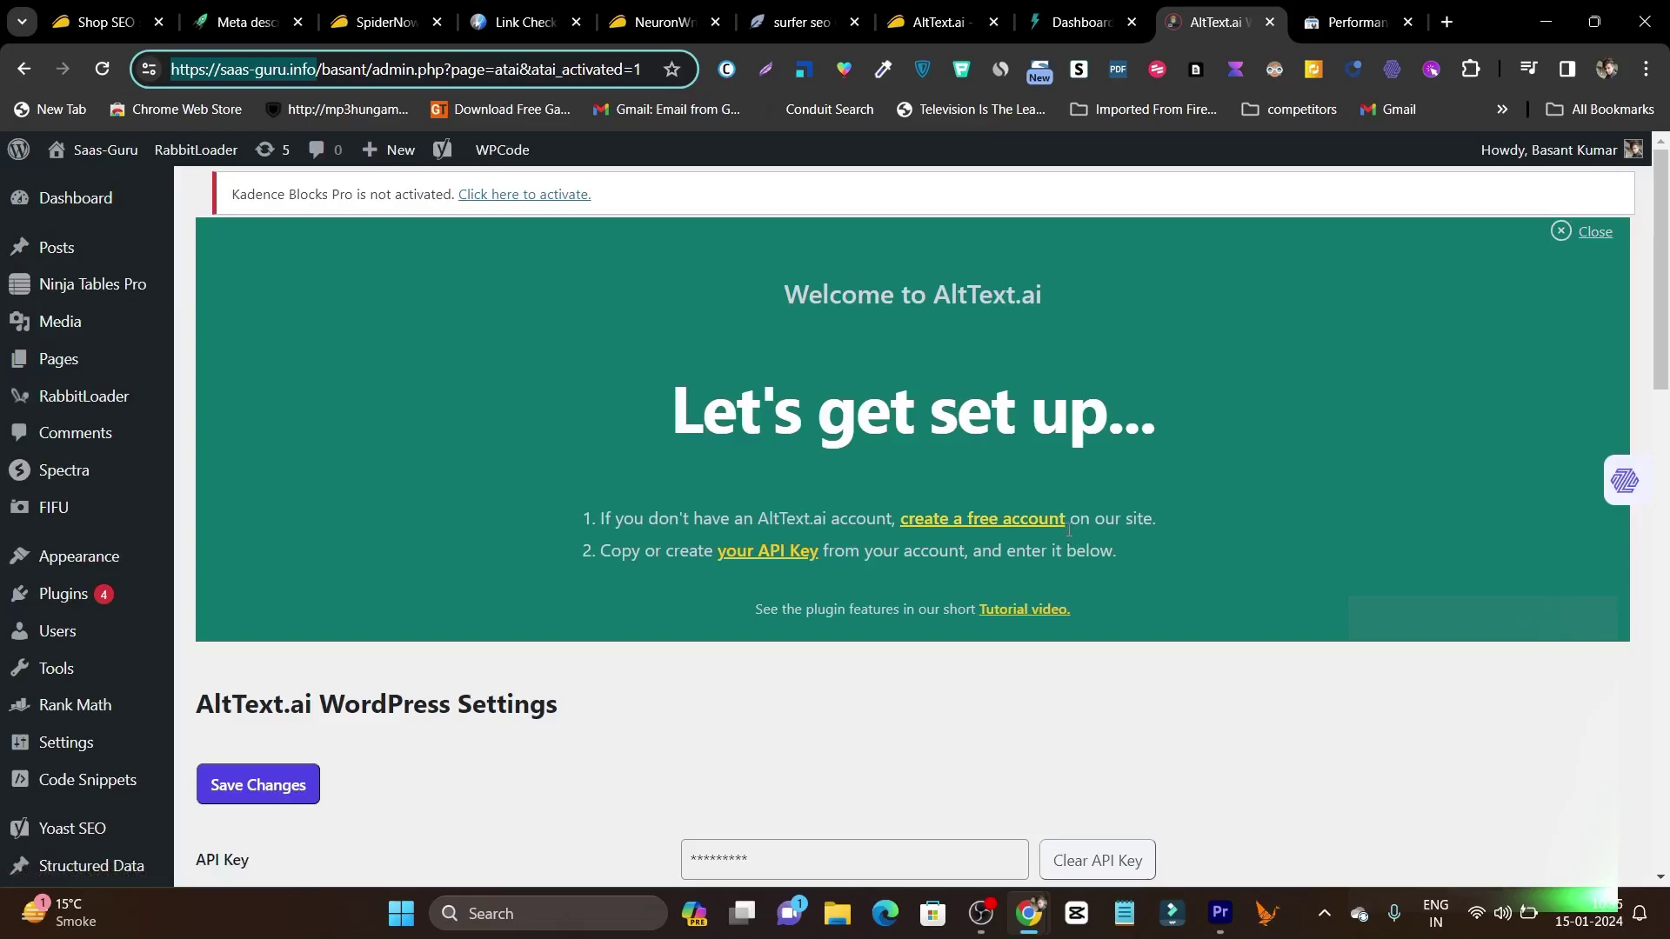
# - Review the $29 AltText.ai lifetime deal on AppSumo, highlighting 'SEO' and the price, then return to WordPress
pyautogui.click(1083, 22)
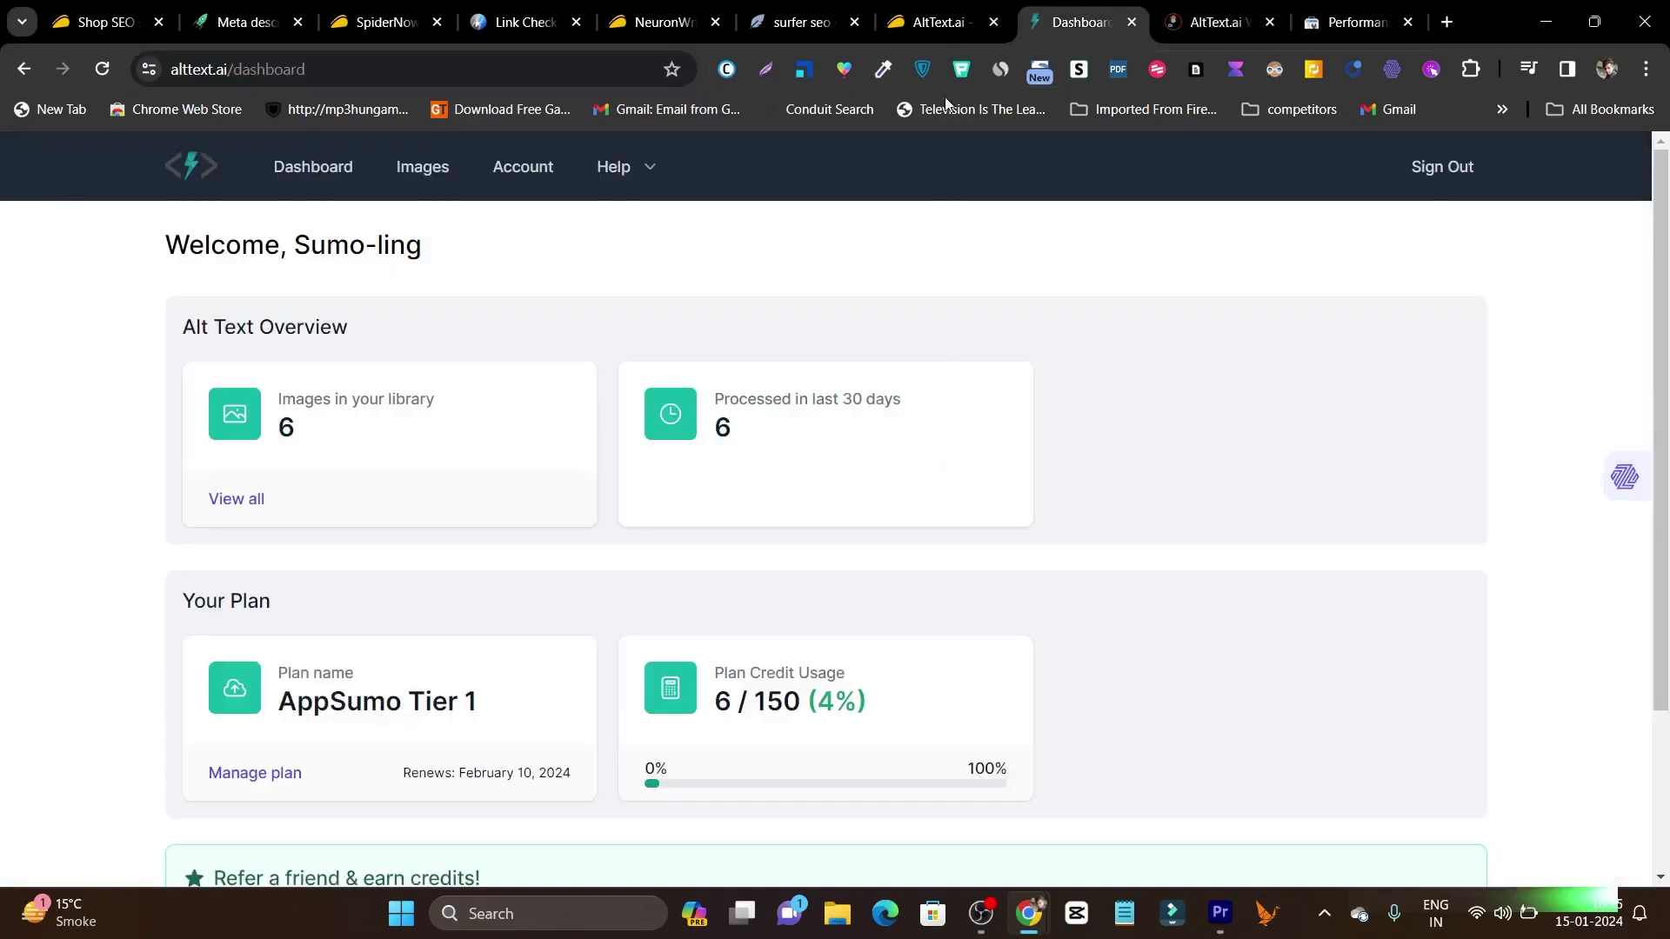
pyautogui.click(939, 21)
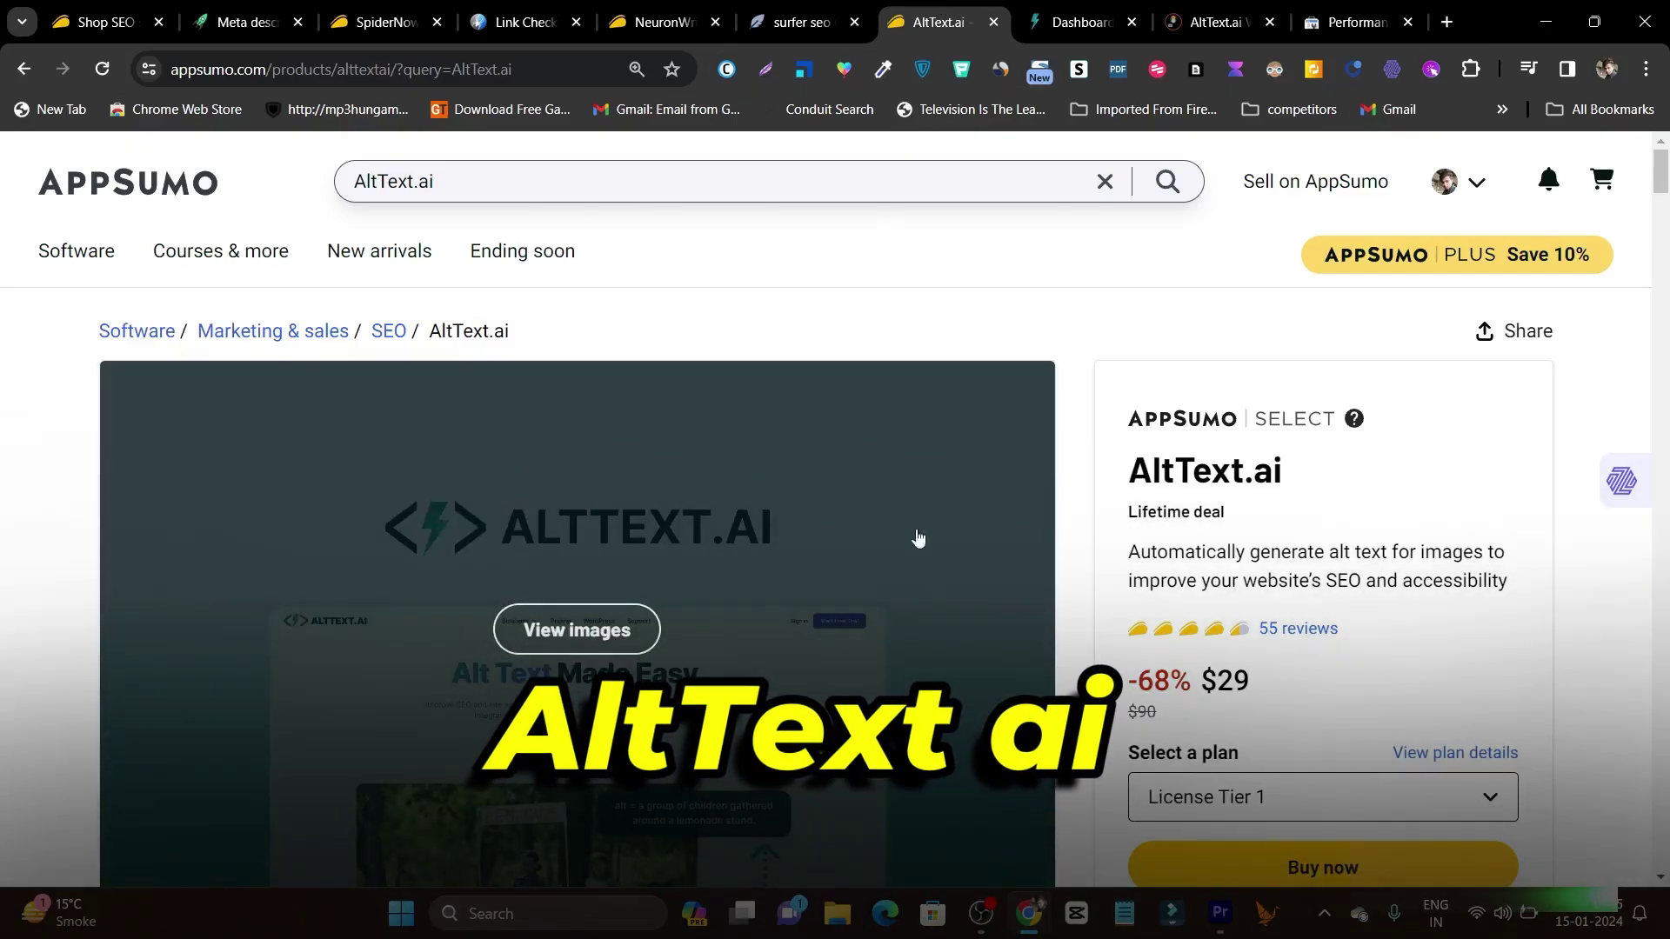
pyautogui.scroll(-1, 1110, 514)
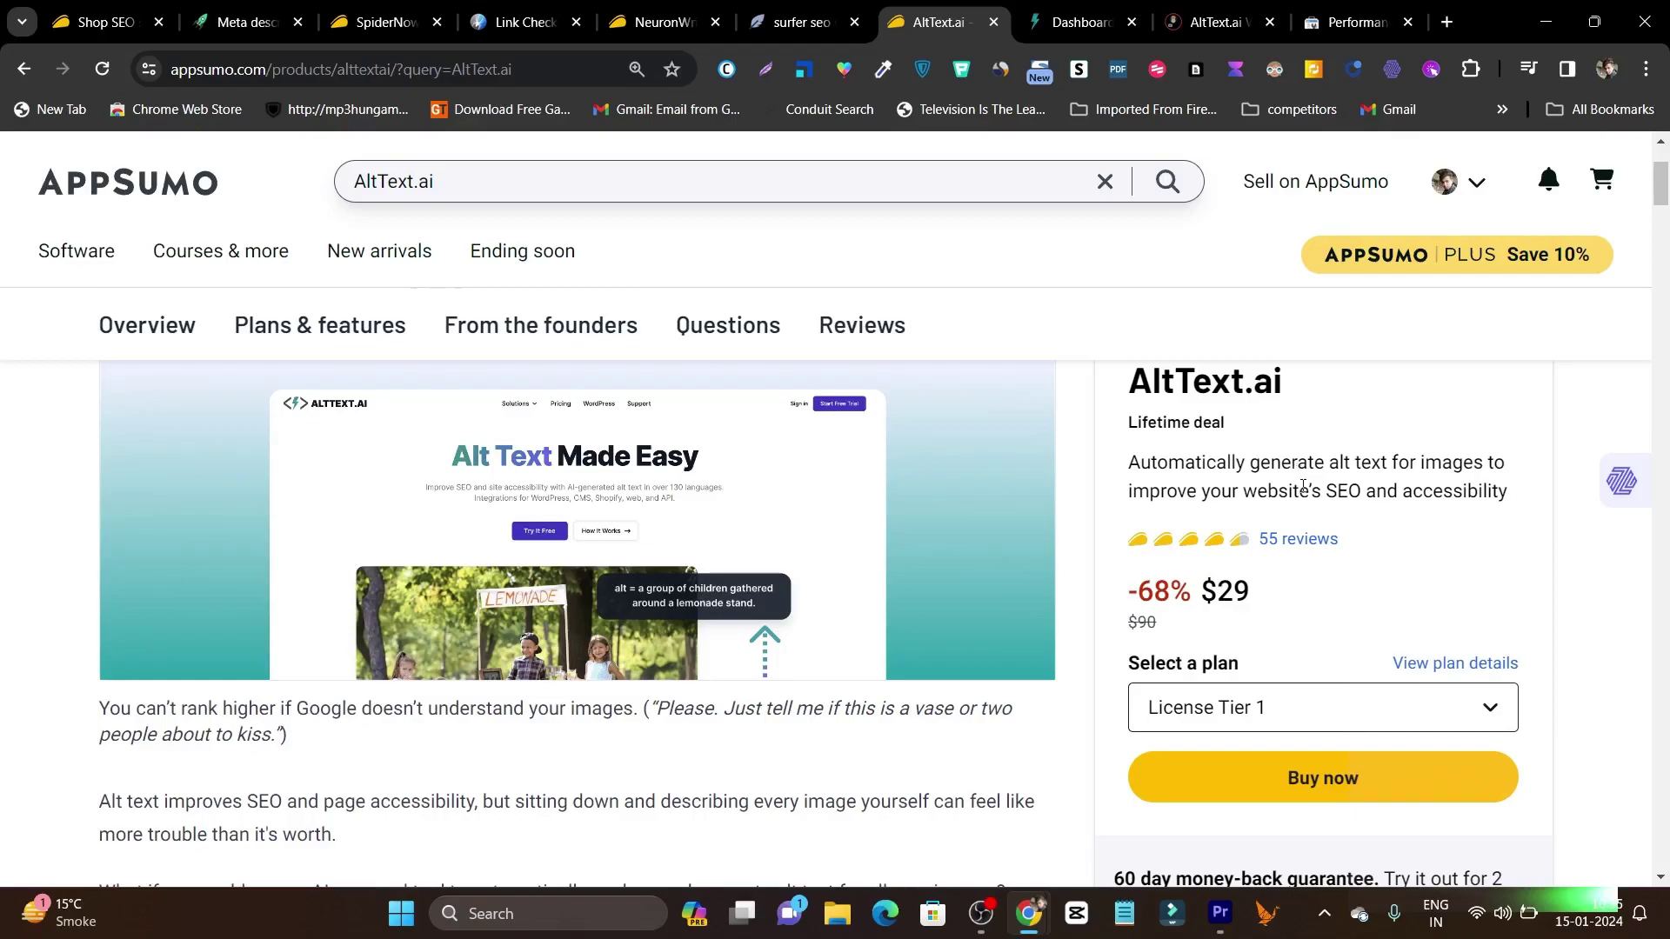
pyautogui.moveTo(1329, 492); pyautogui.dragTo(1368, 493)
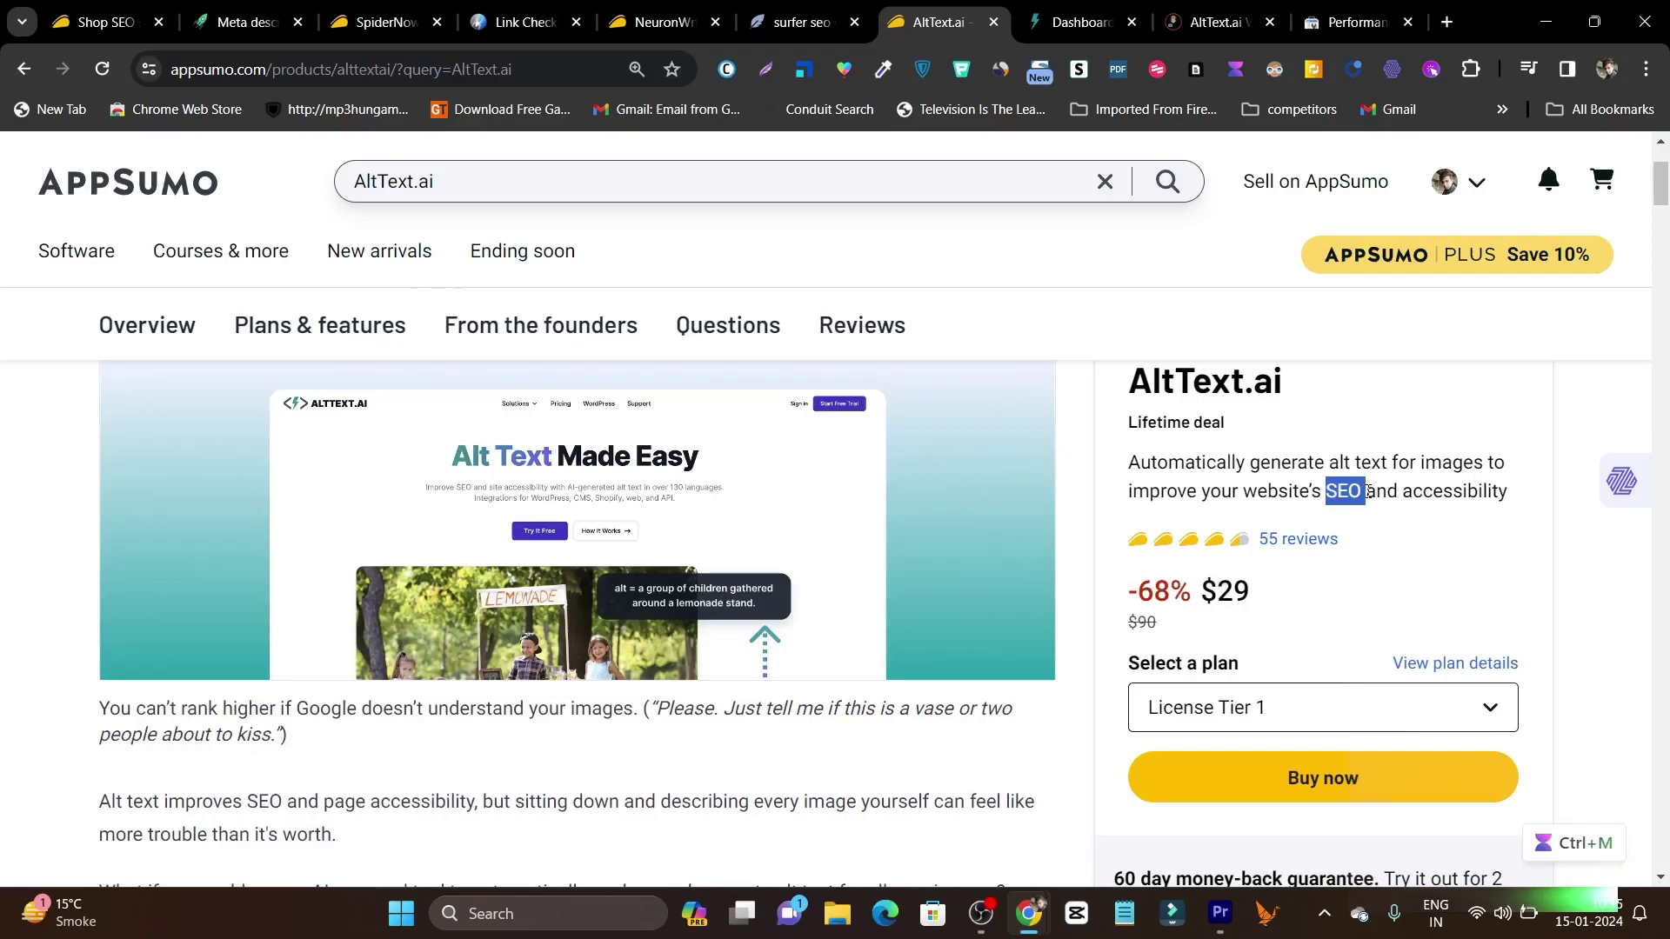
pyautogui.moveTo(1253, 592); pyautogui.dragTo(1197, 600)
pyautogui.click(1208, 592)
pyautogui.scroll(-10, 608, 627)
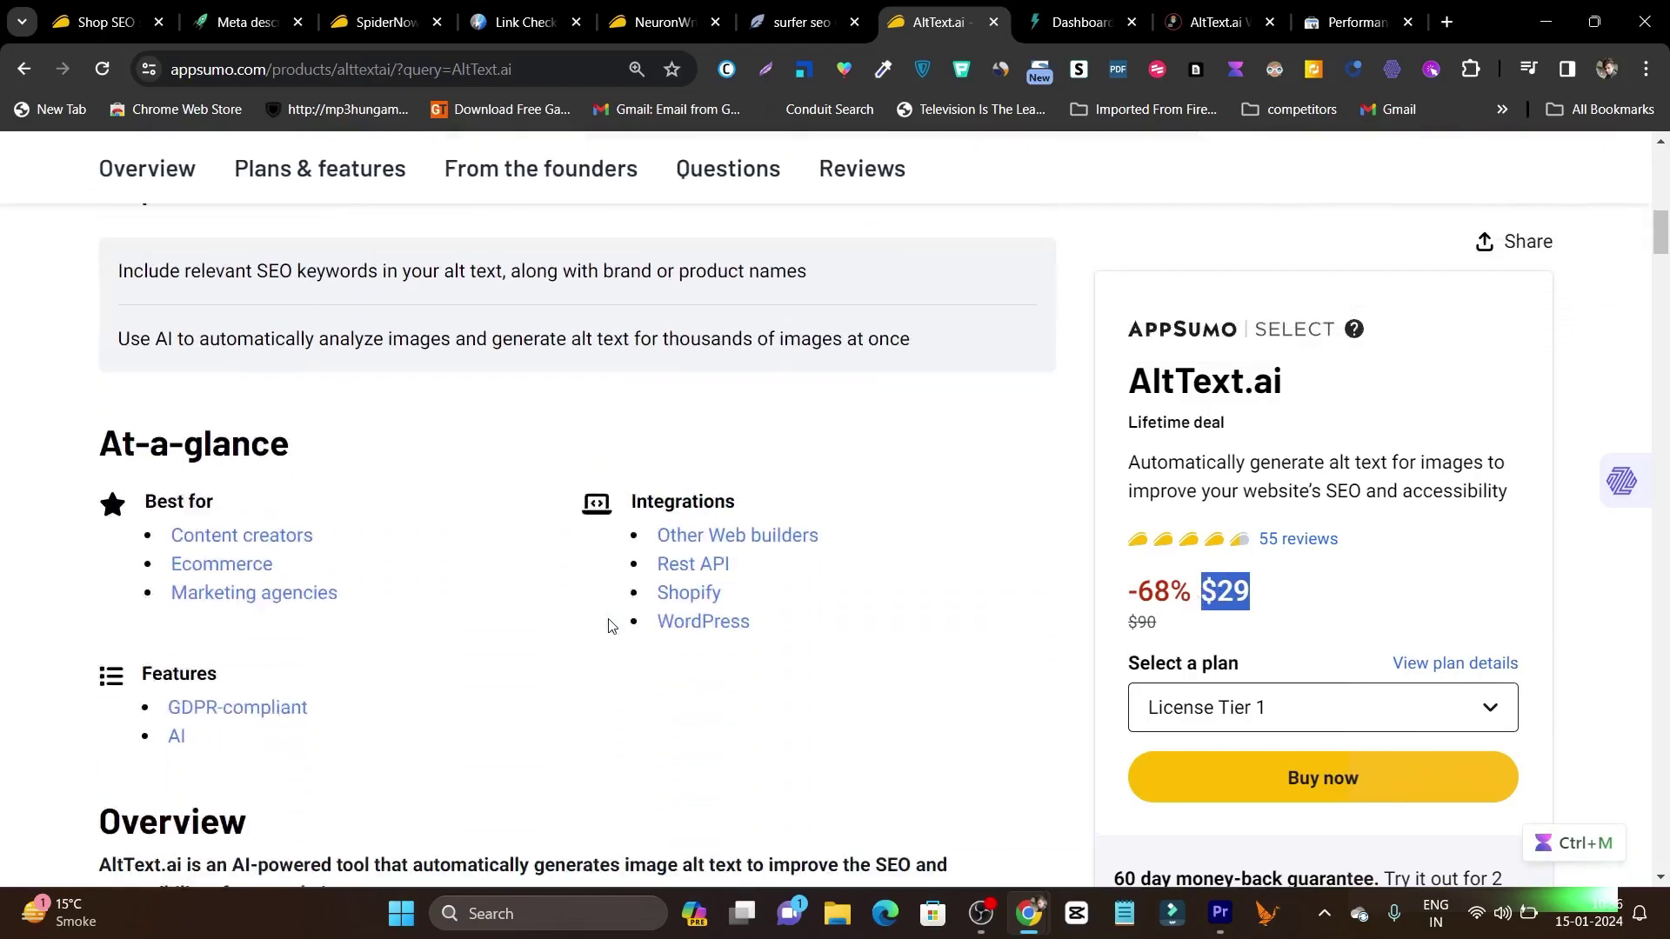
pyautogui.click(1188, 7)
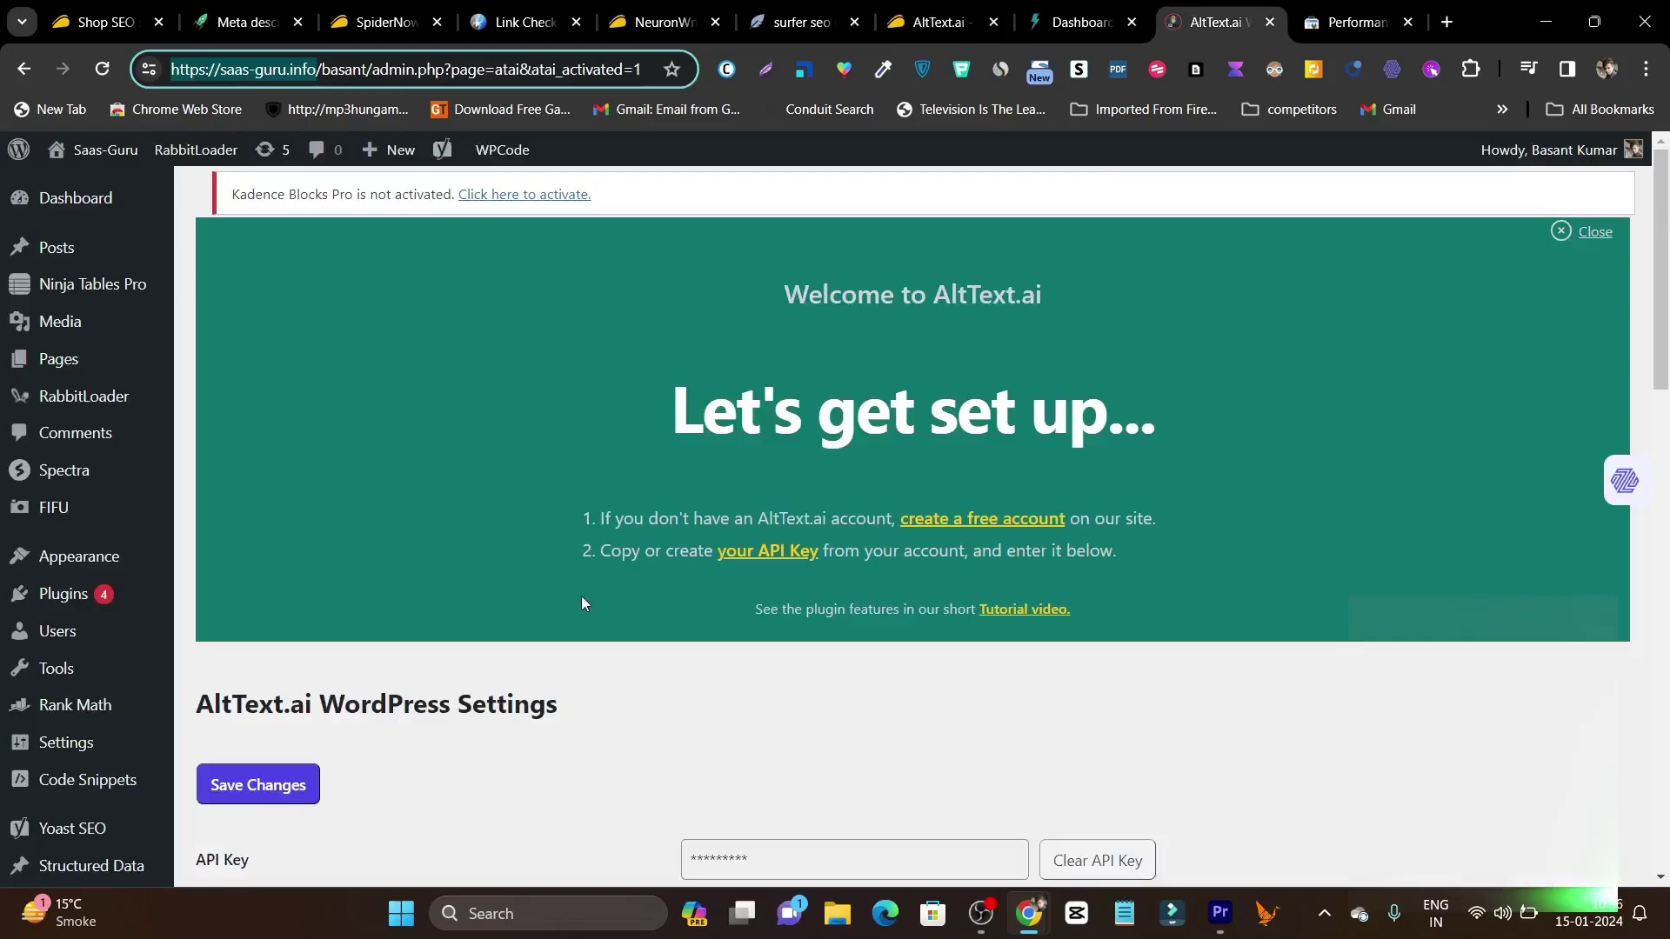
# - Load WordPress's All Posts list, then view the AltText.ai dashboard showing 6/150 credits used
pyautogui.scroll(-5, 581, 601)
pyautogui.scroll(5, 280, 640)
pyautogui.moveTo(135, 254)
pyautogui.click(250, 254)
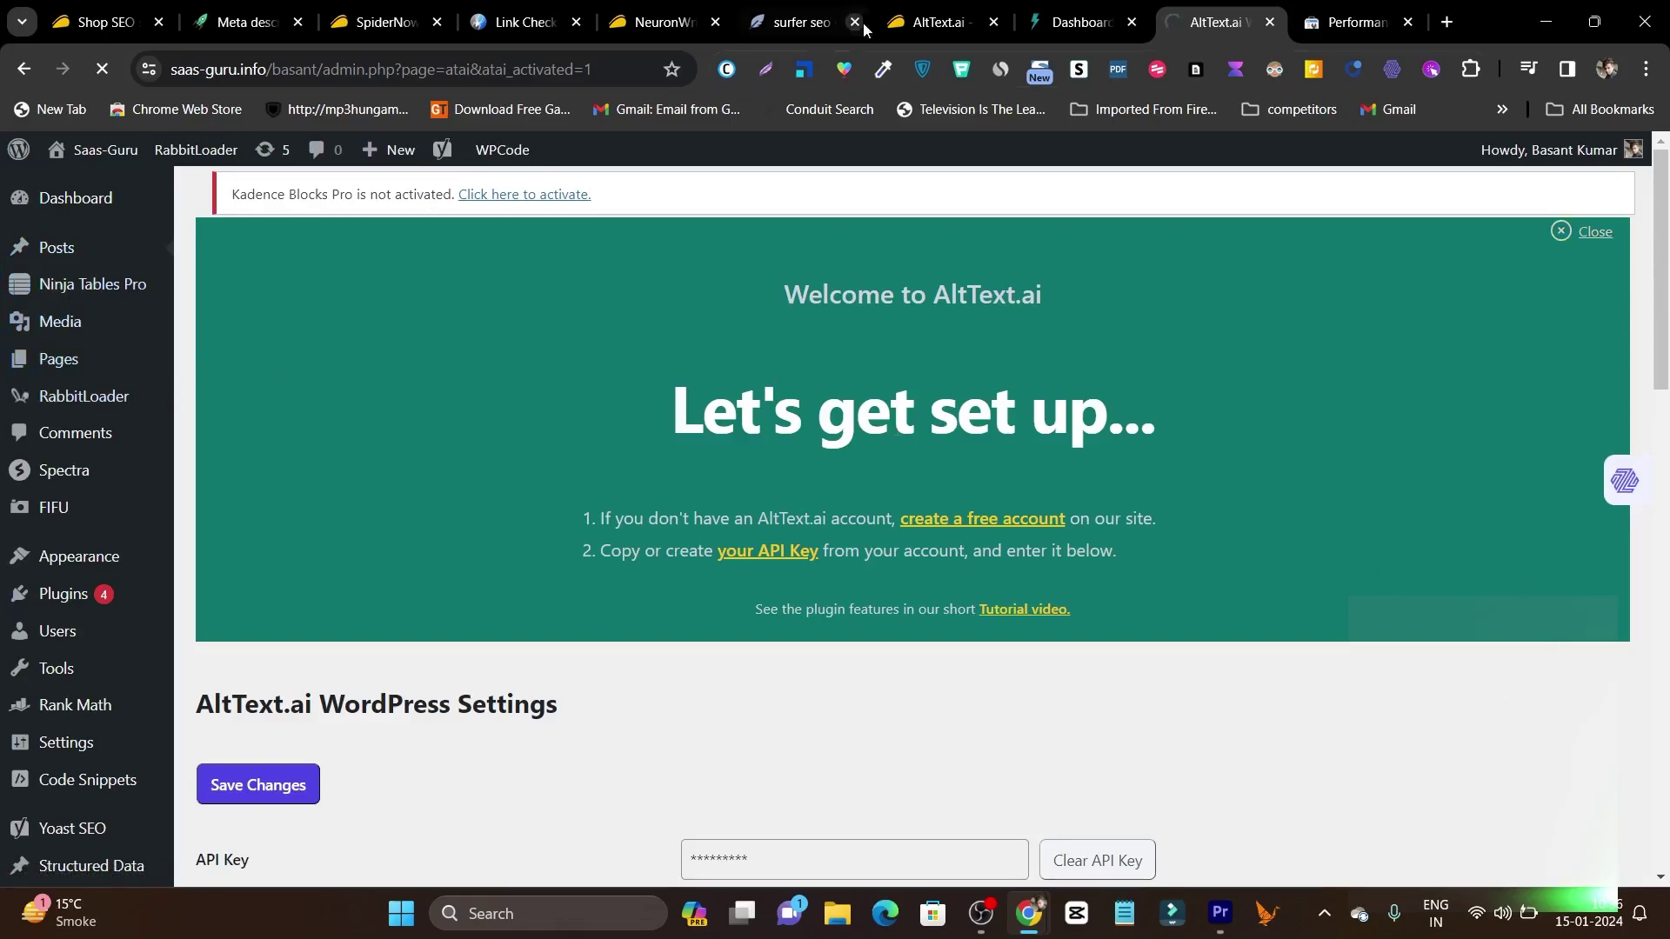
pyautogui.click(1079, 22)
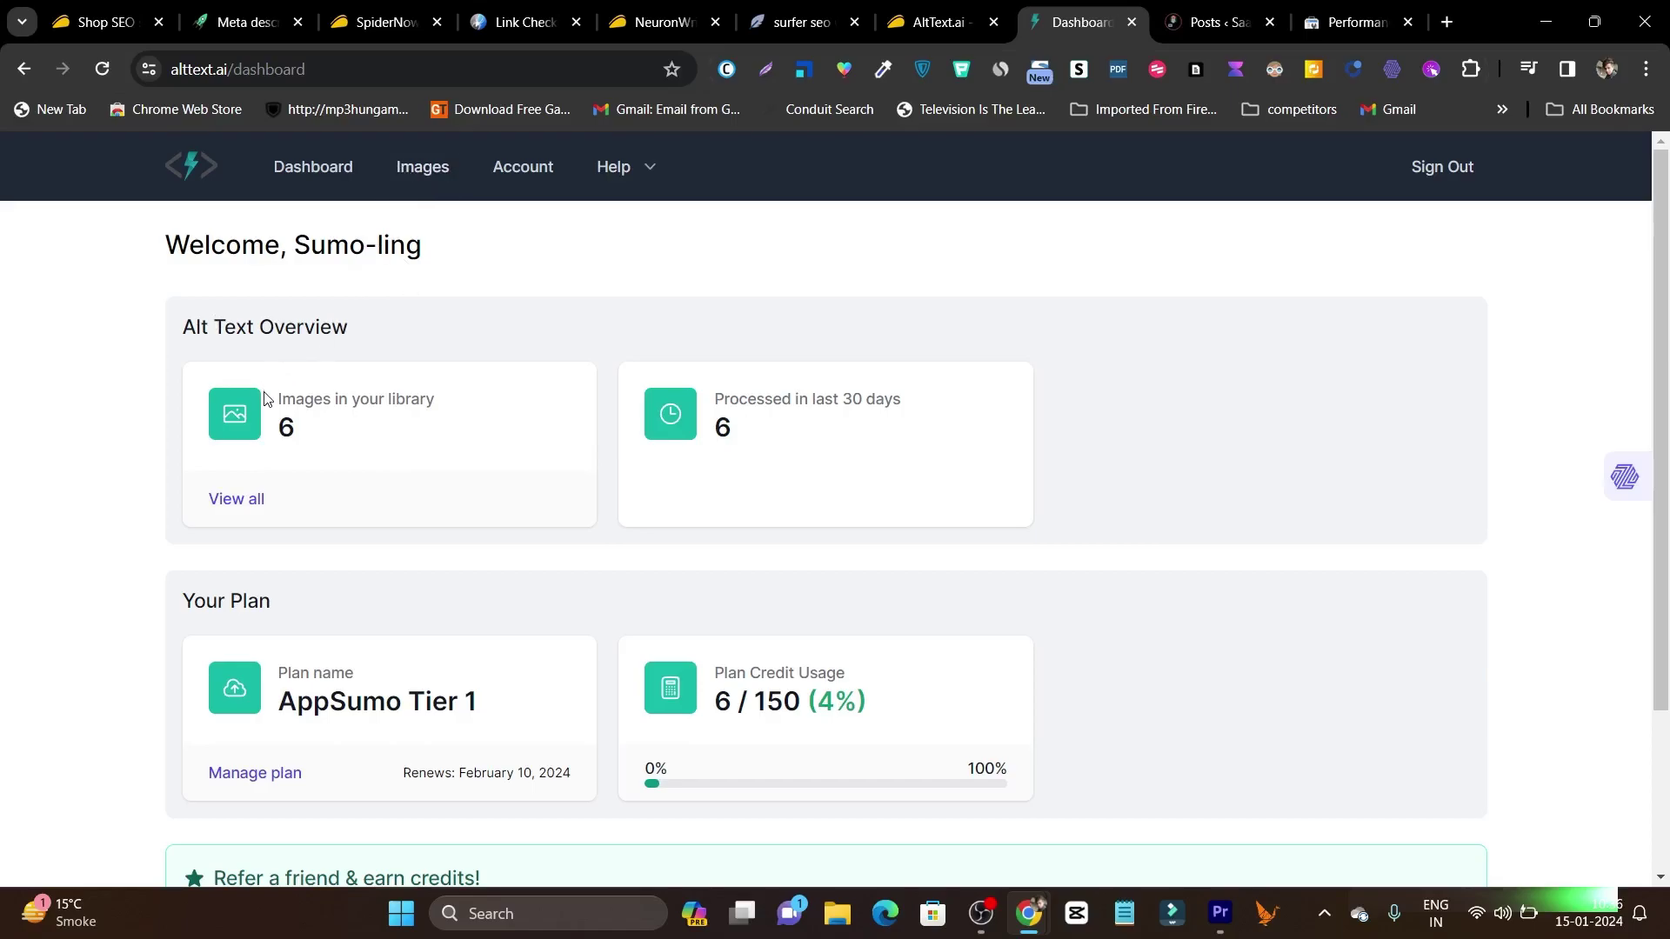
# - Look at AltText.ai's Images library and Scrape a Web Page form, then return to the 54-post list
pyautogui.click(425, 168)
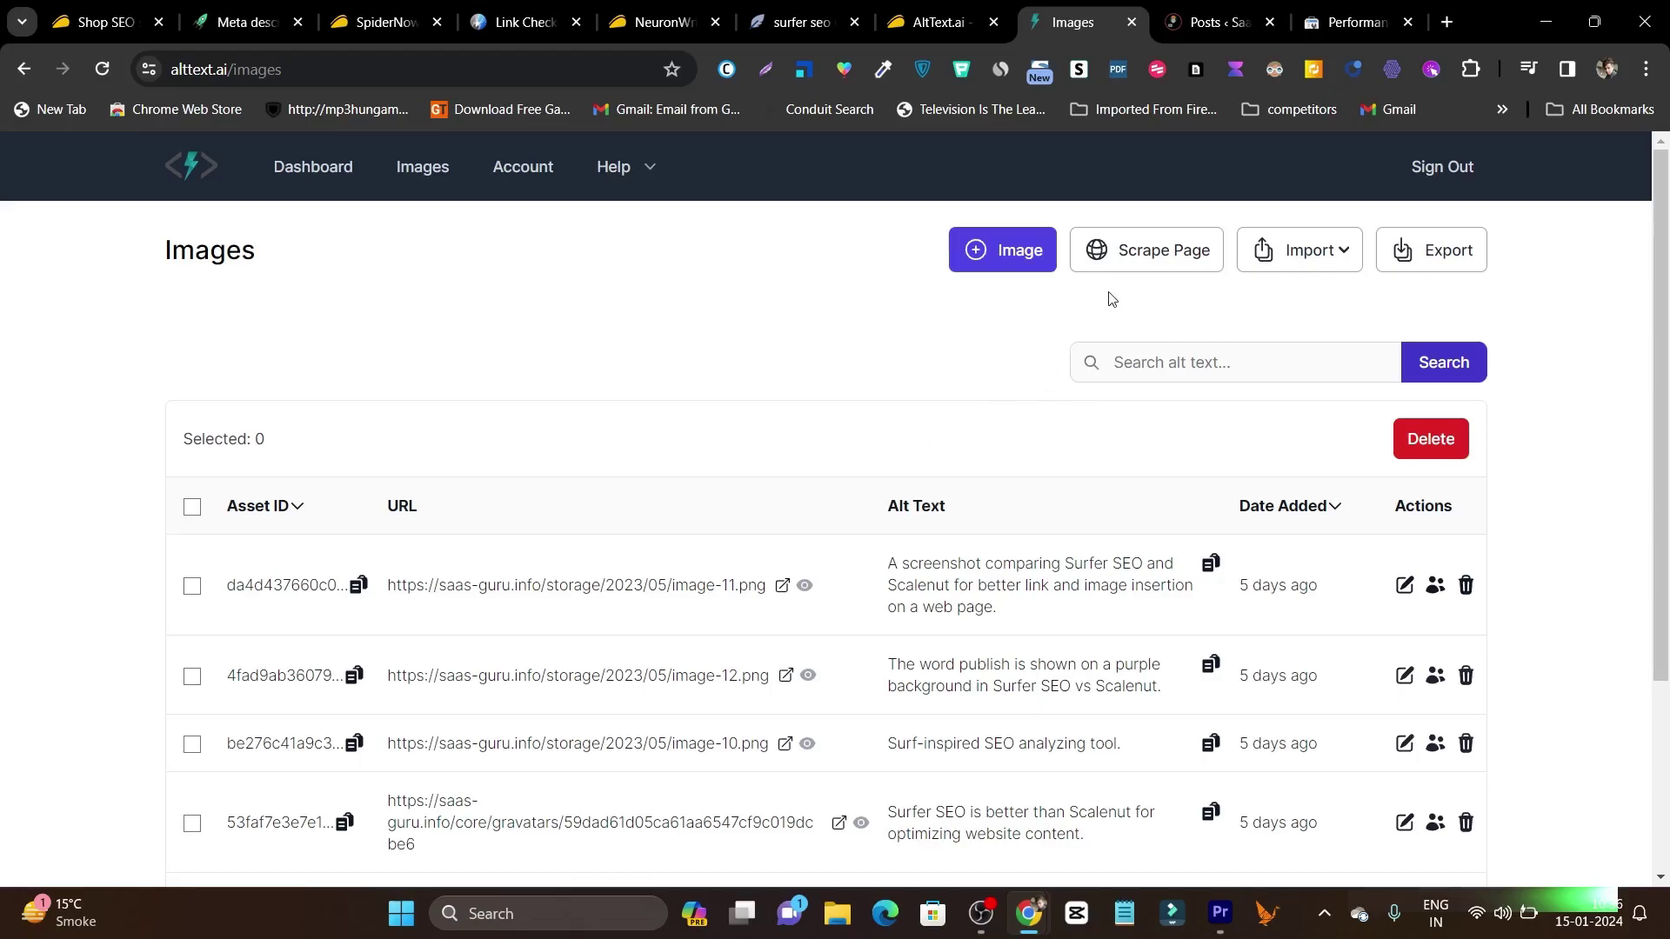
pyautogui.click(1151, 256)
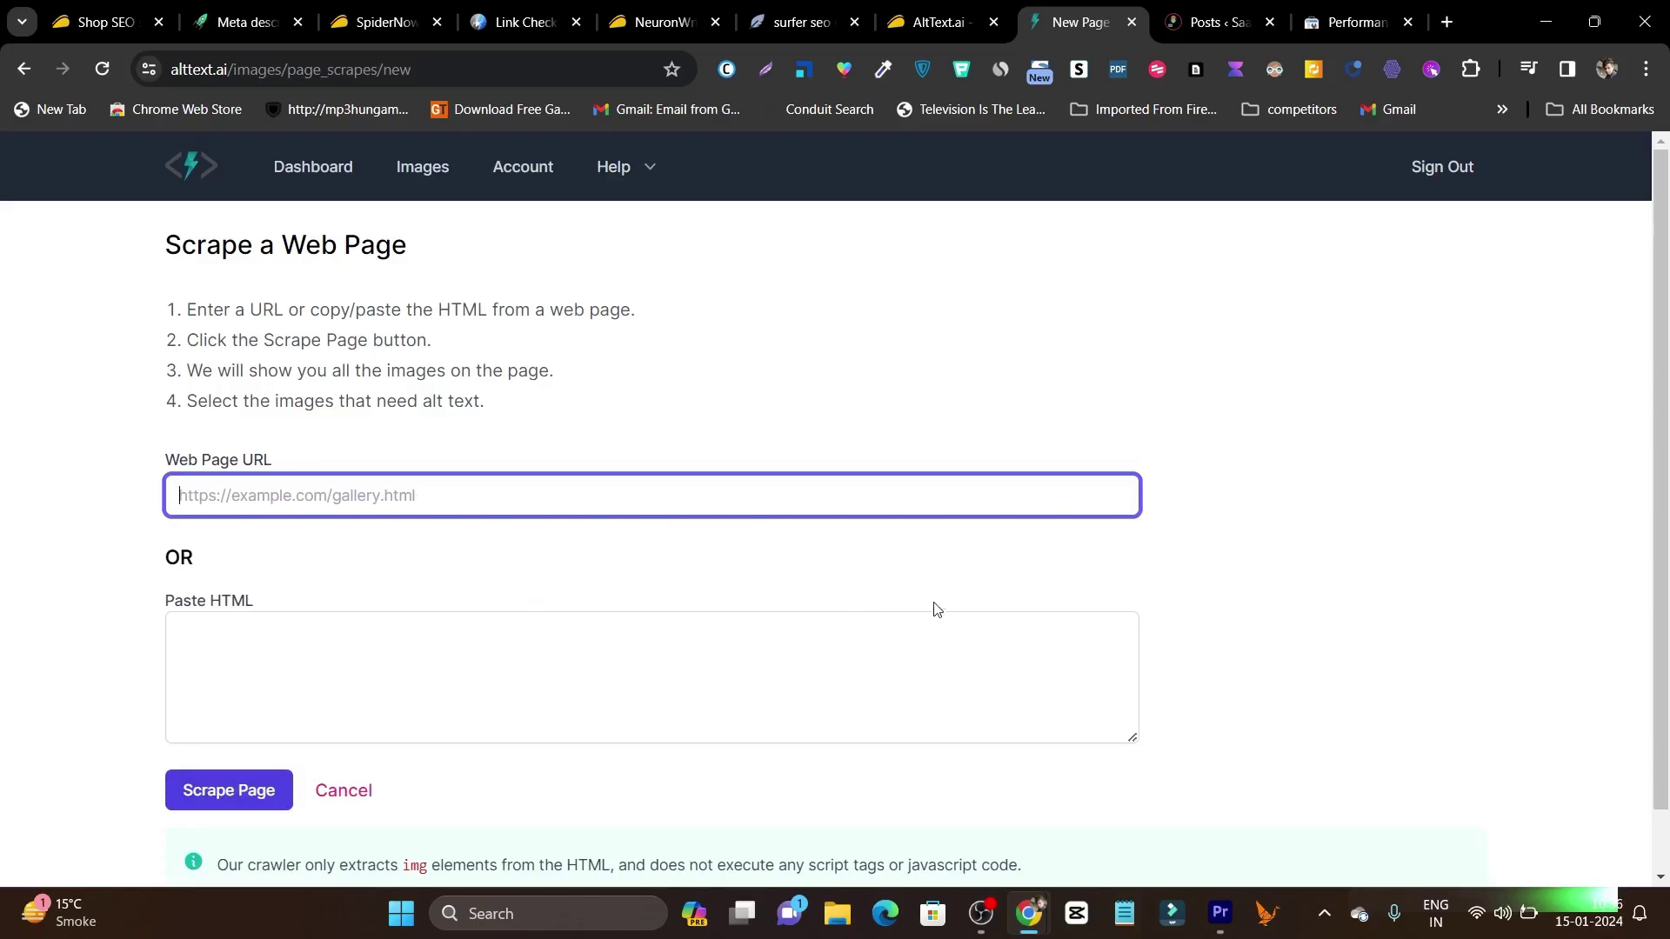
pyautogui.click(1205, 21)
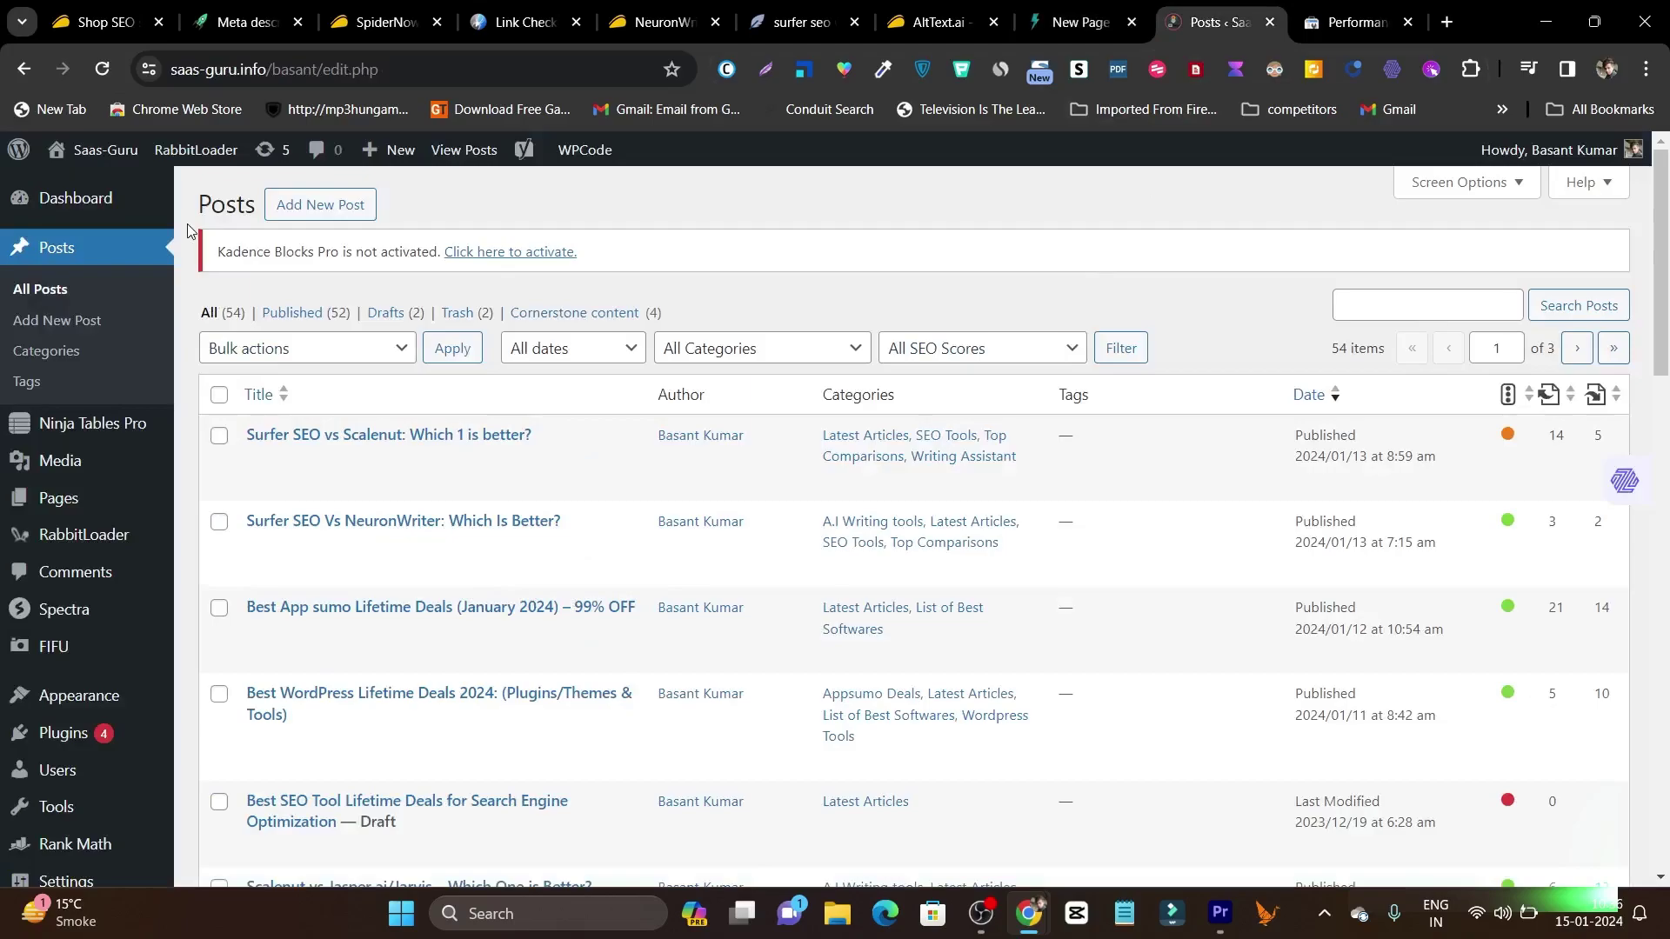
# - Edit the 'Surfer SEO vs Scalenut' post from the top of the posts list
pyautogui.moveTo(365, 470)
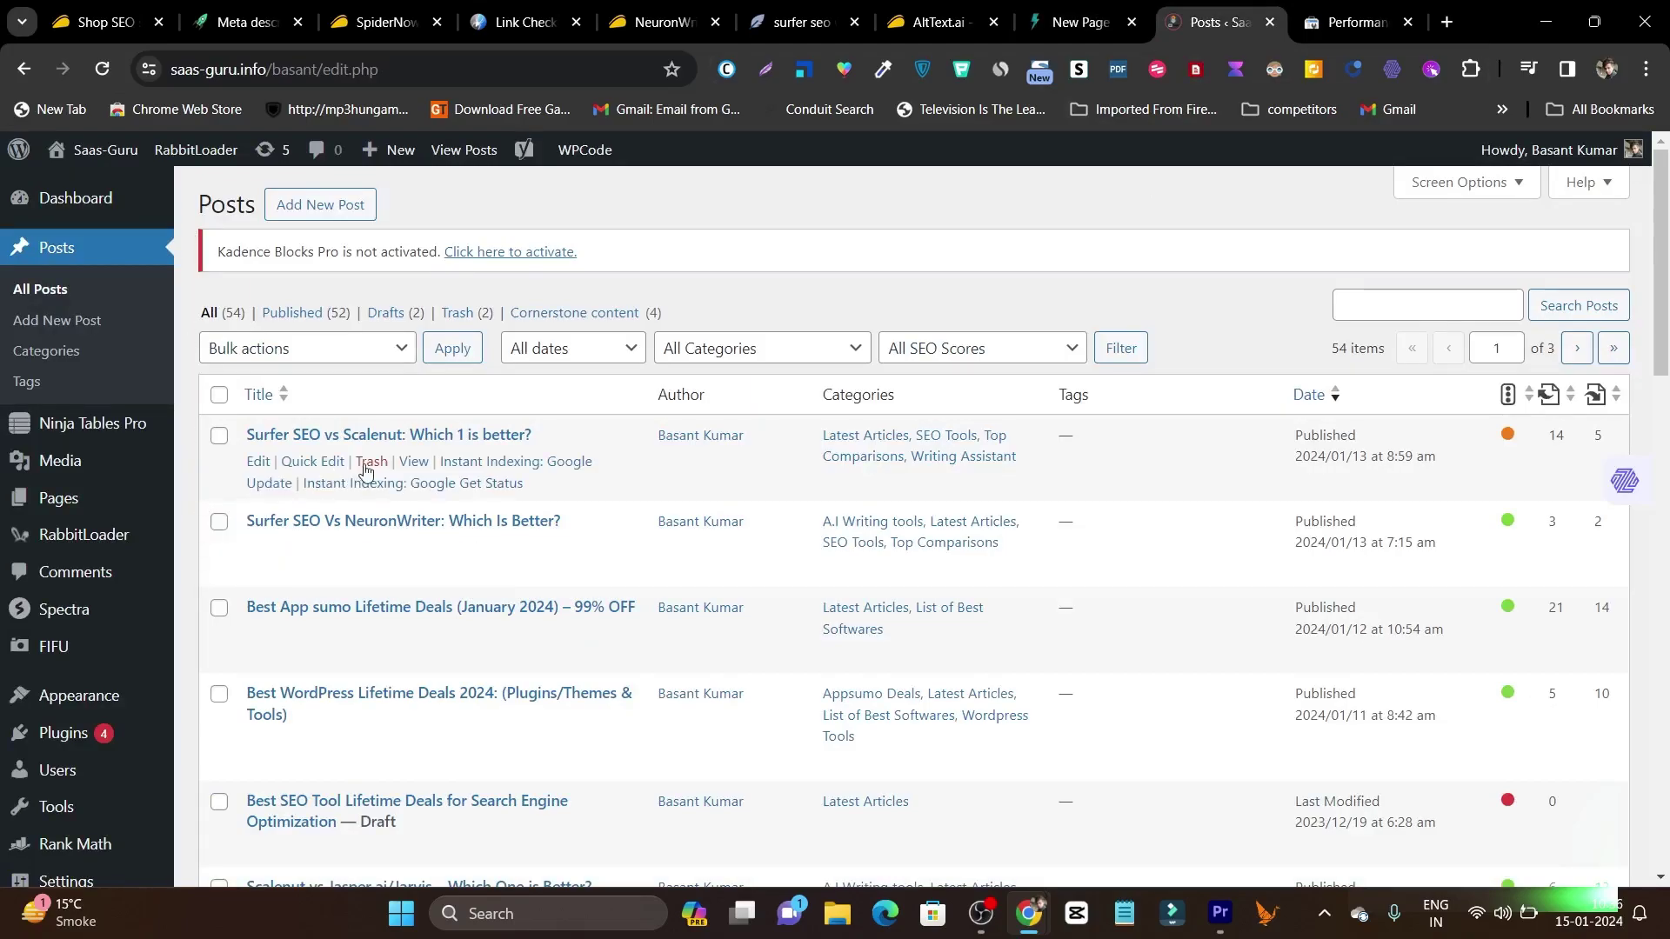
pyautogui.click(257, 462)
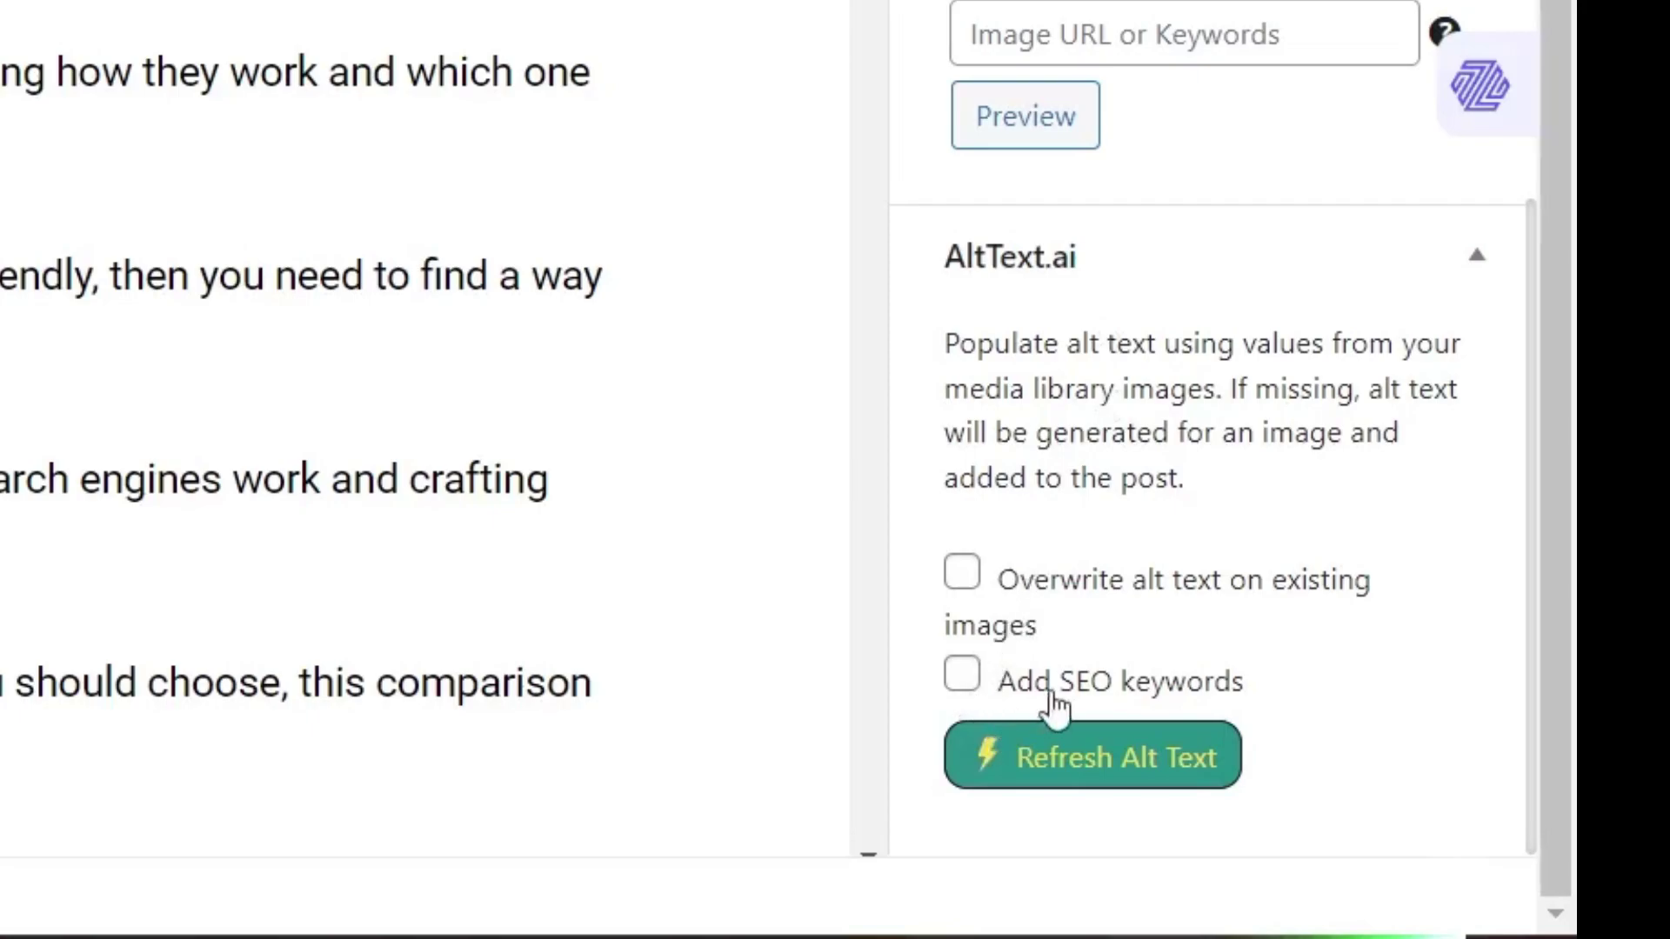
# - Inspect the post's AltText.ai panel and content, then go back to the Scrape a Web Page form
pyautogui.scroll(1, 1043, 652)
pyautogui.scroll(-1, 1180, 712)
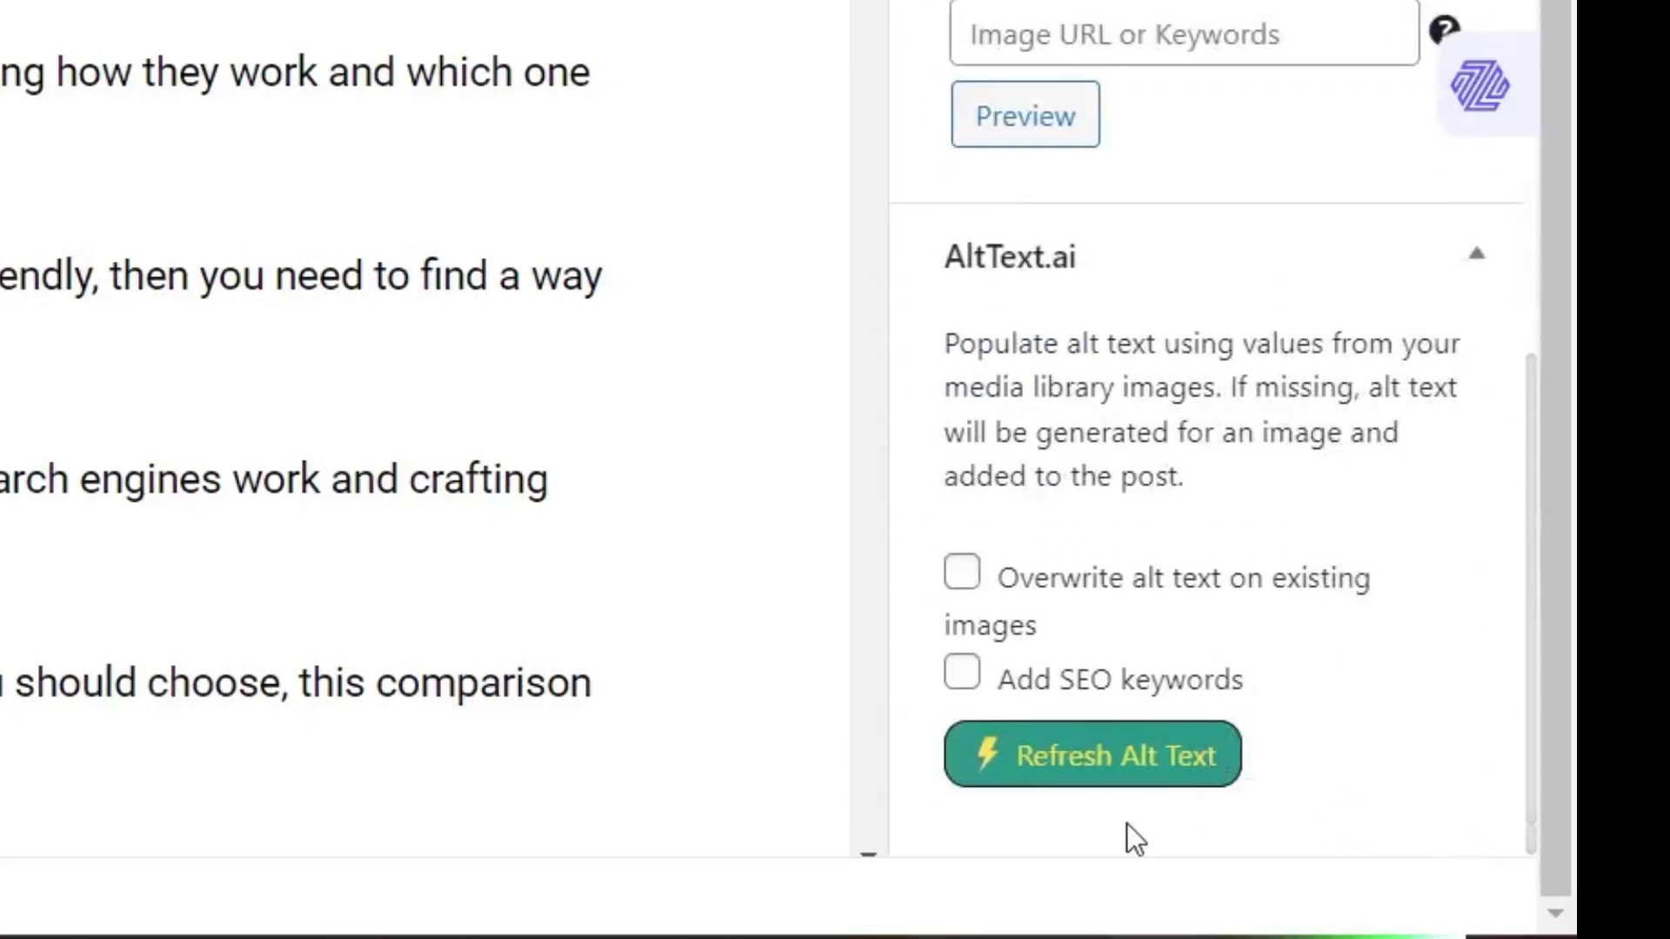
pyautogui.scroll(2, 1067, 729)
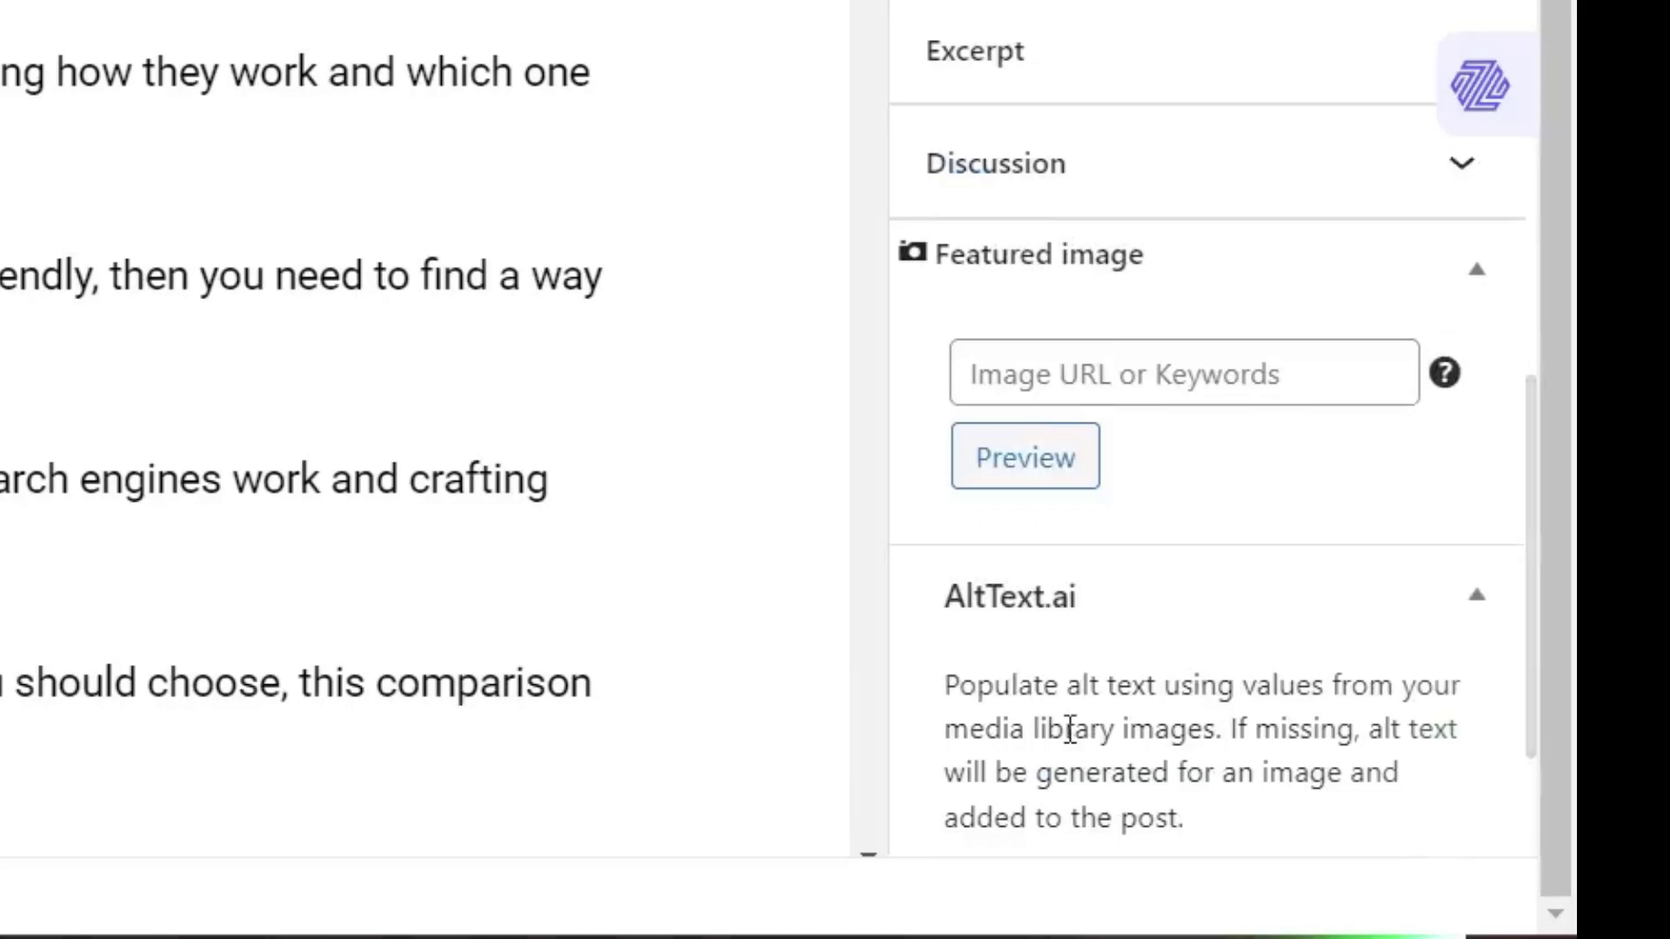
pyautogui.scroll(-10, 877, 381)
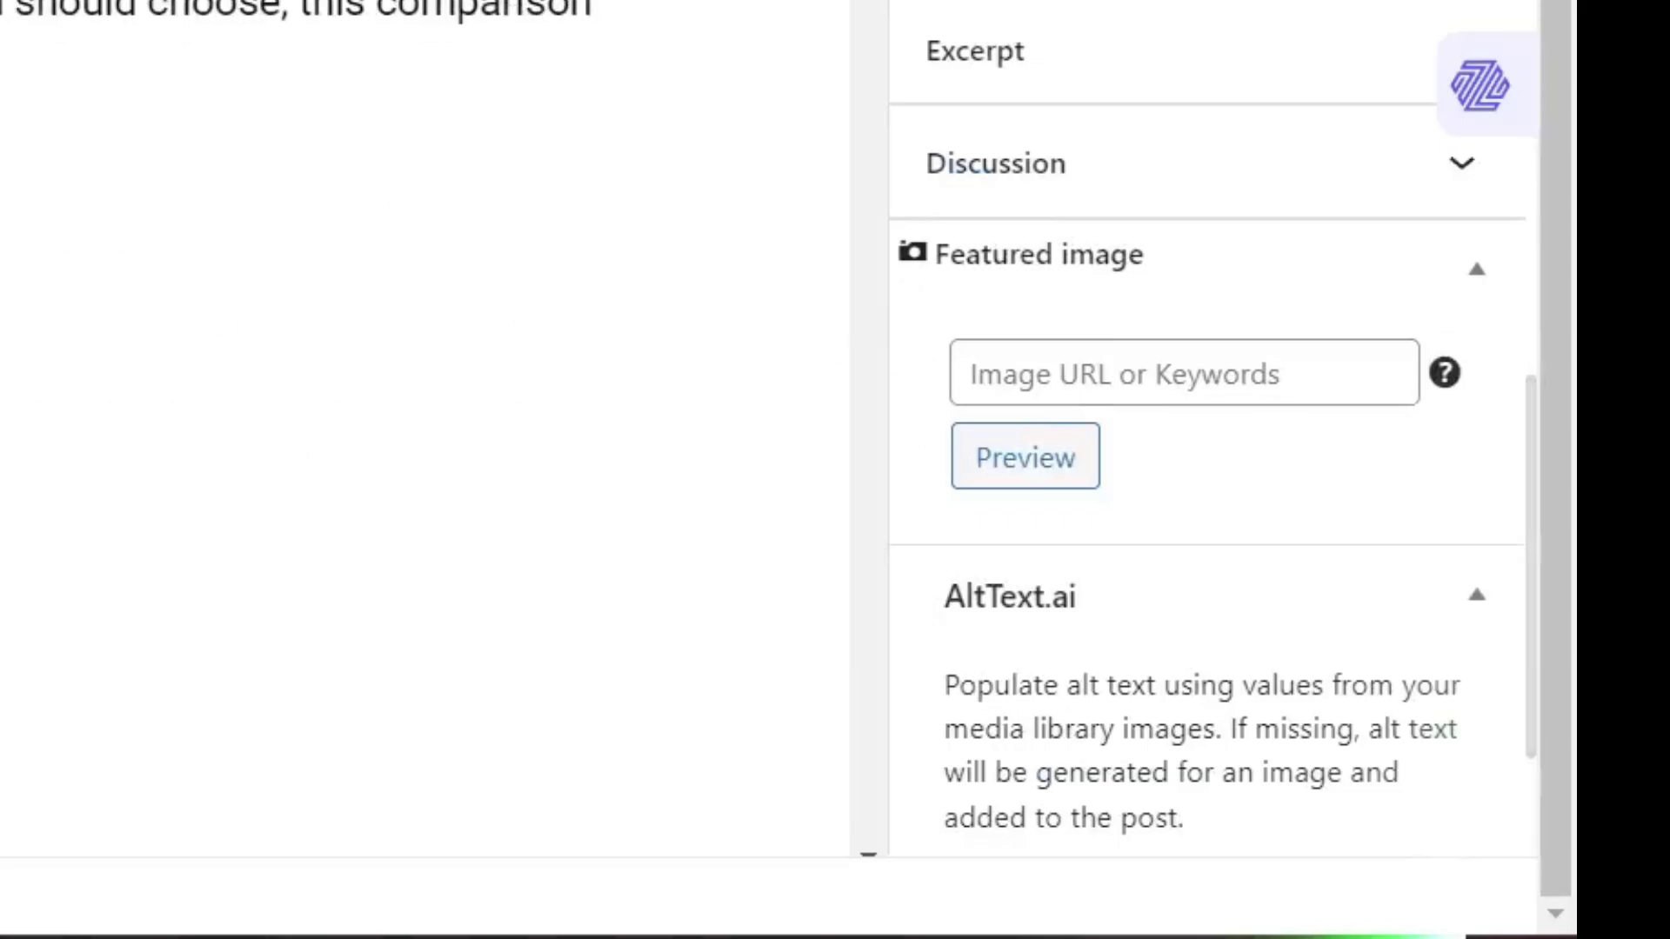
pyautogui.scroll(-10, 311, 514)
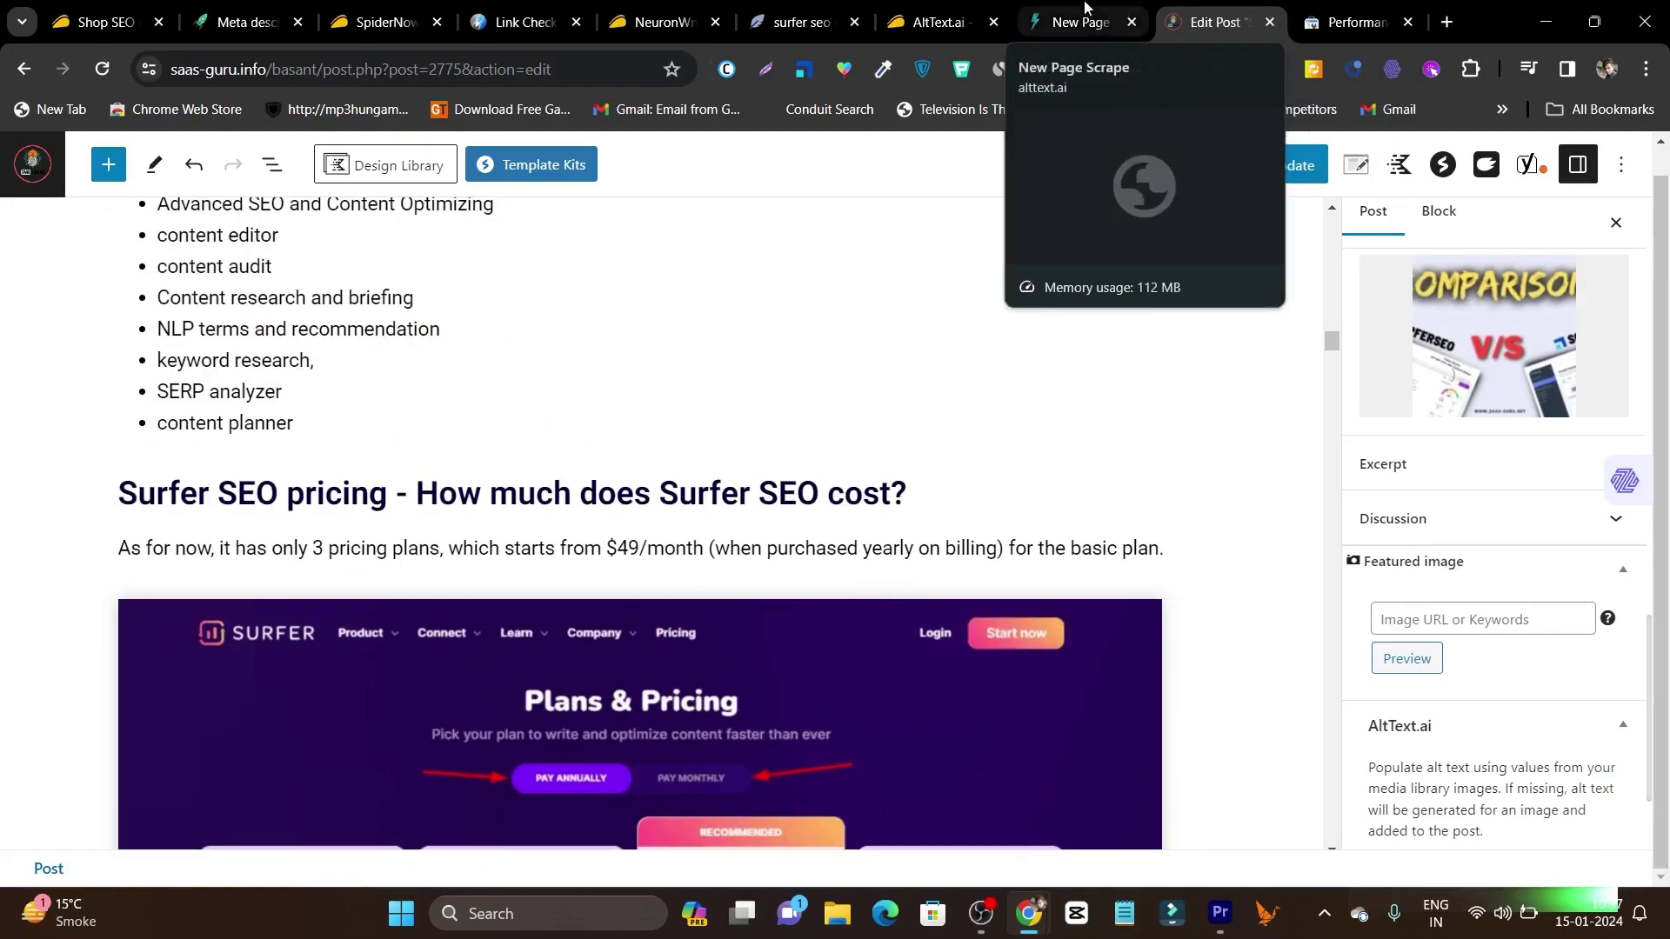
pyautogui.click(1084, 10)
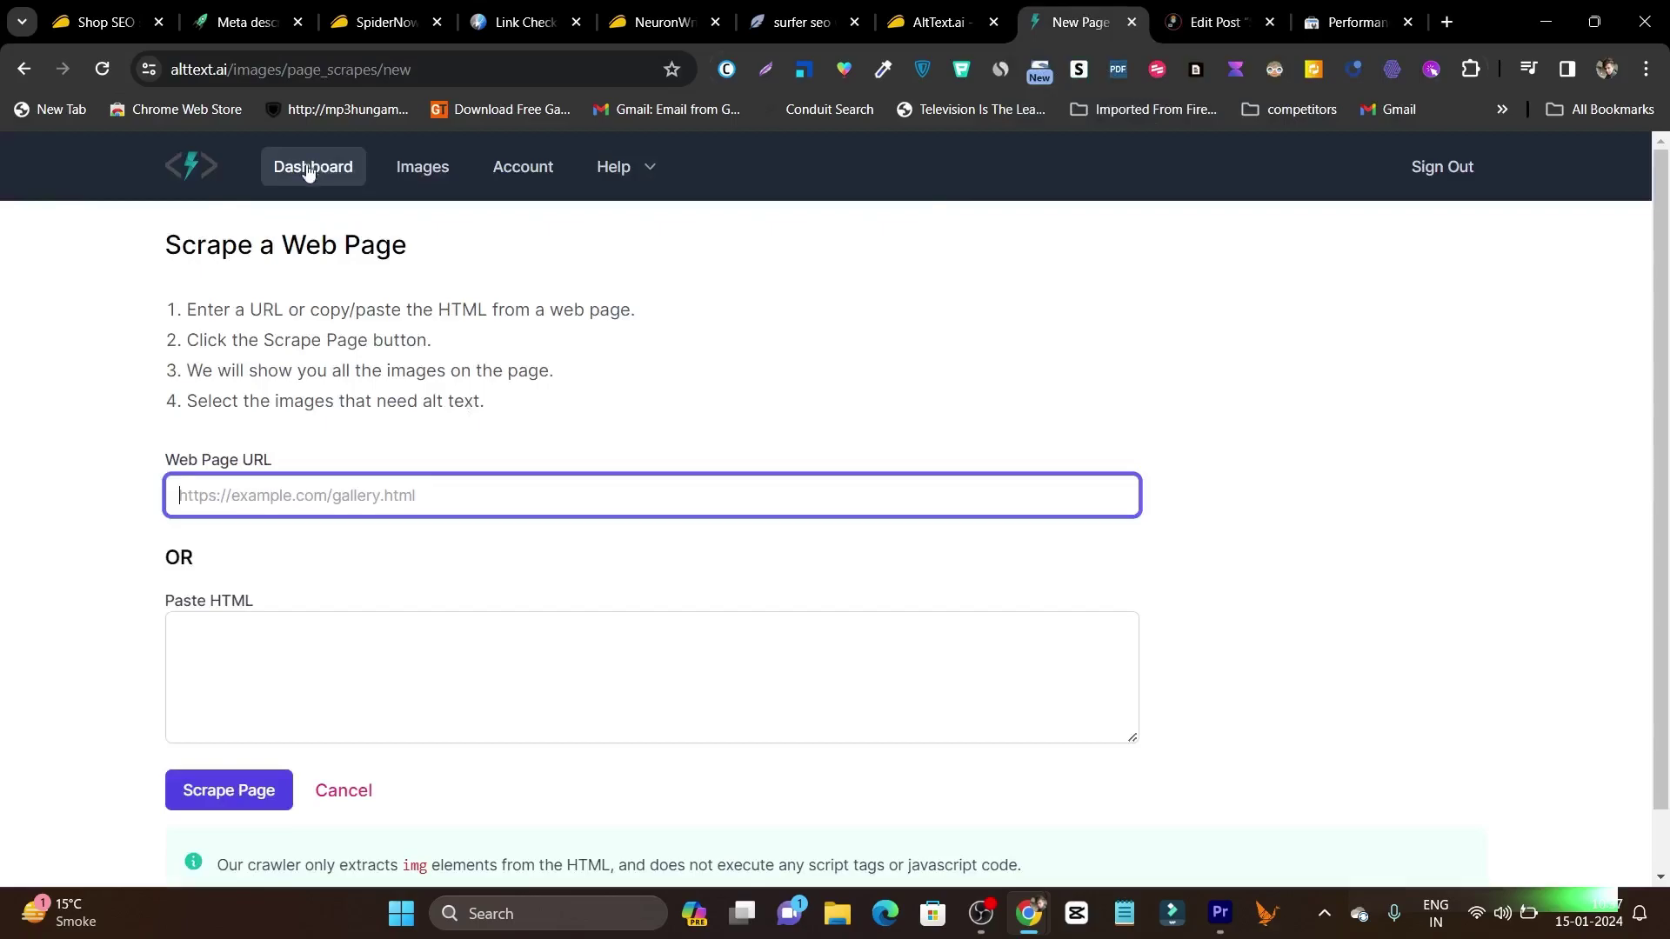
# - Go to AltText.ai's home page and scroll the list of images with generated alt text
pyautogui.click(193, 166)
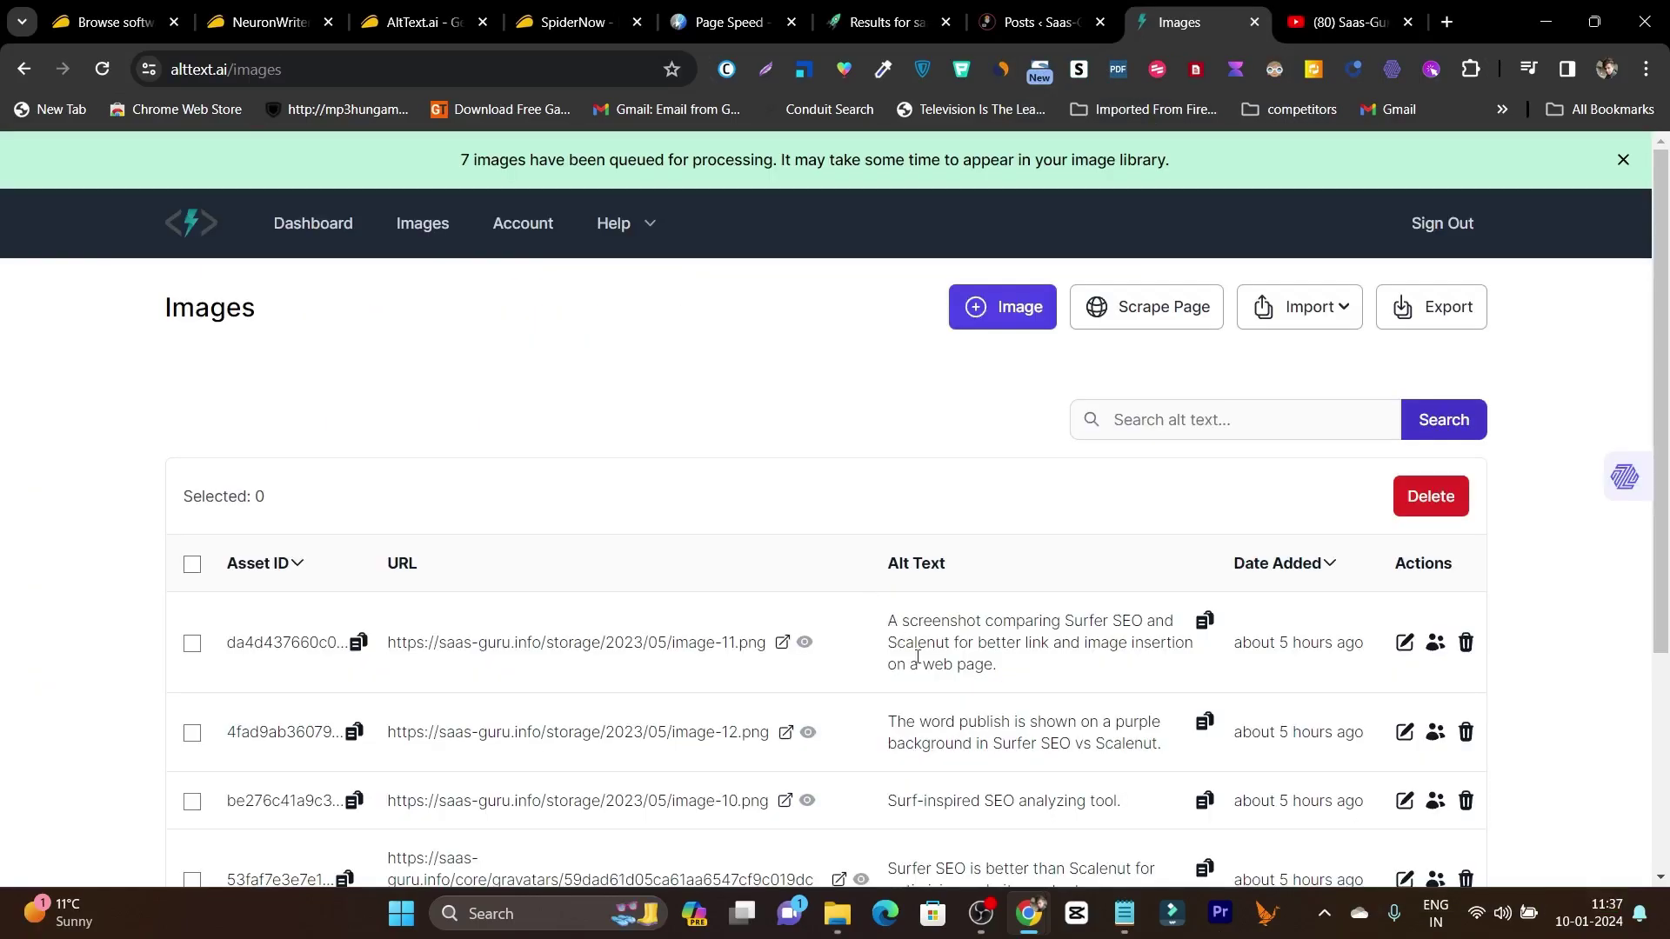
pyautogui.scroll(-3, 1102, 667)
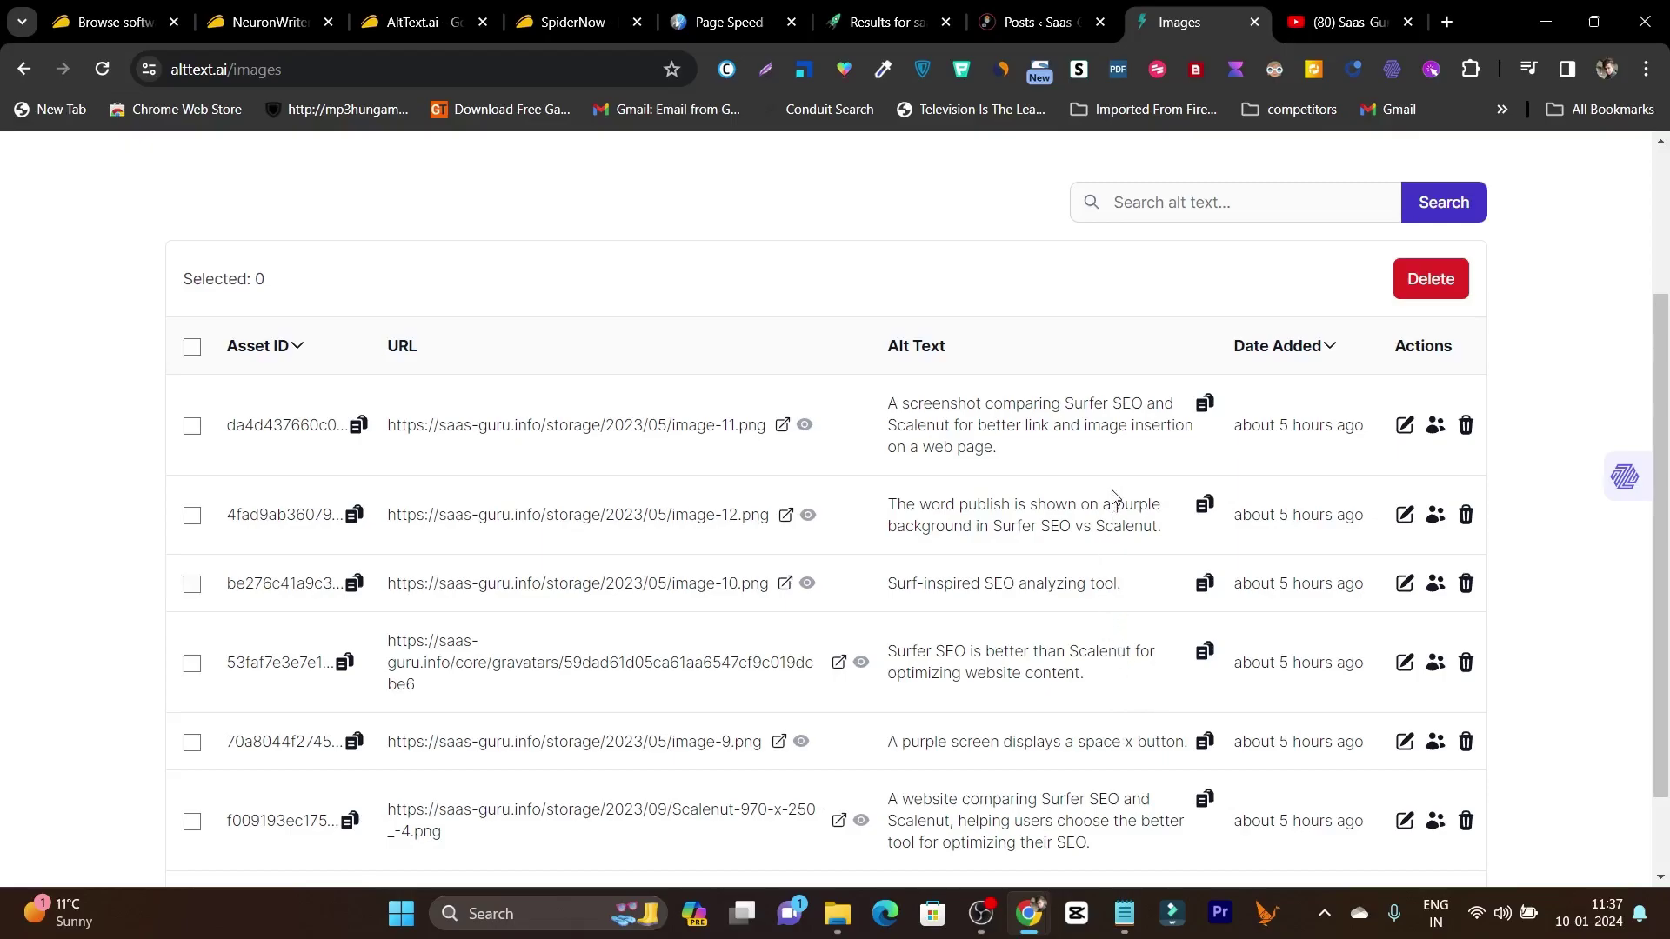
pyautogui.scroll(3, 1113, 497)
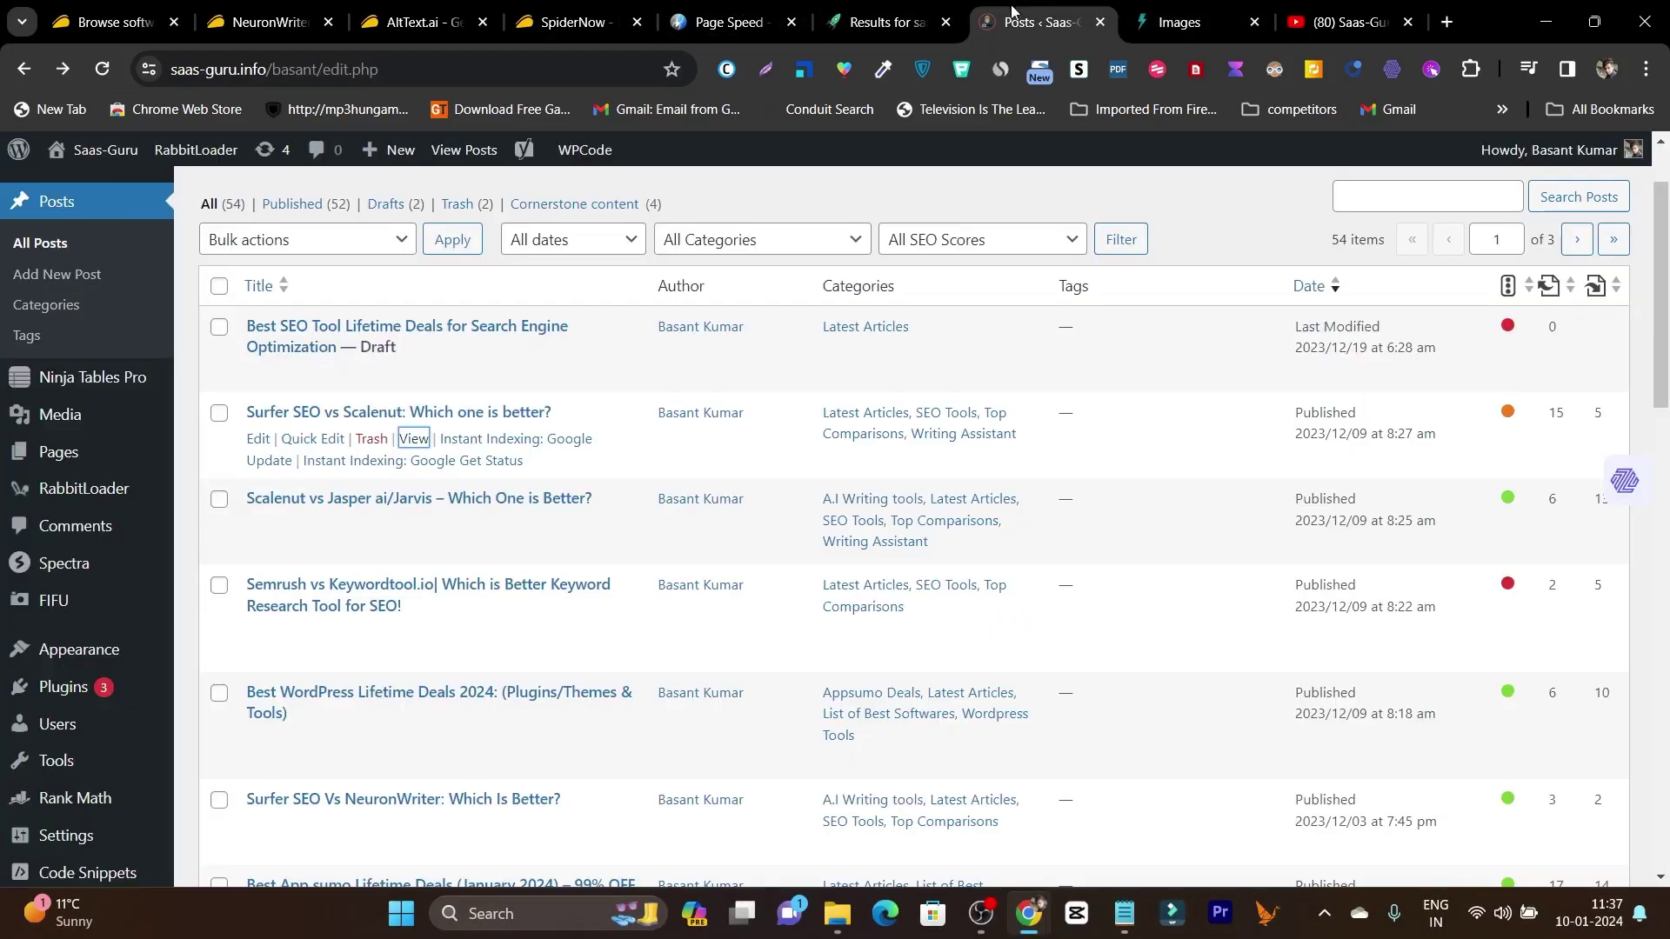
# - Scroll through the WordPress all-posts list of 54 items (52 published, 2 drafts) and their SEO scores
pyautogui.click(1031, 21)
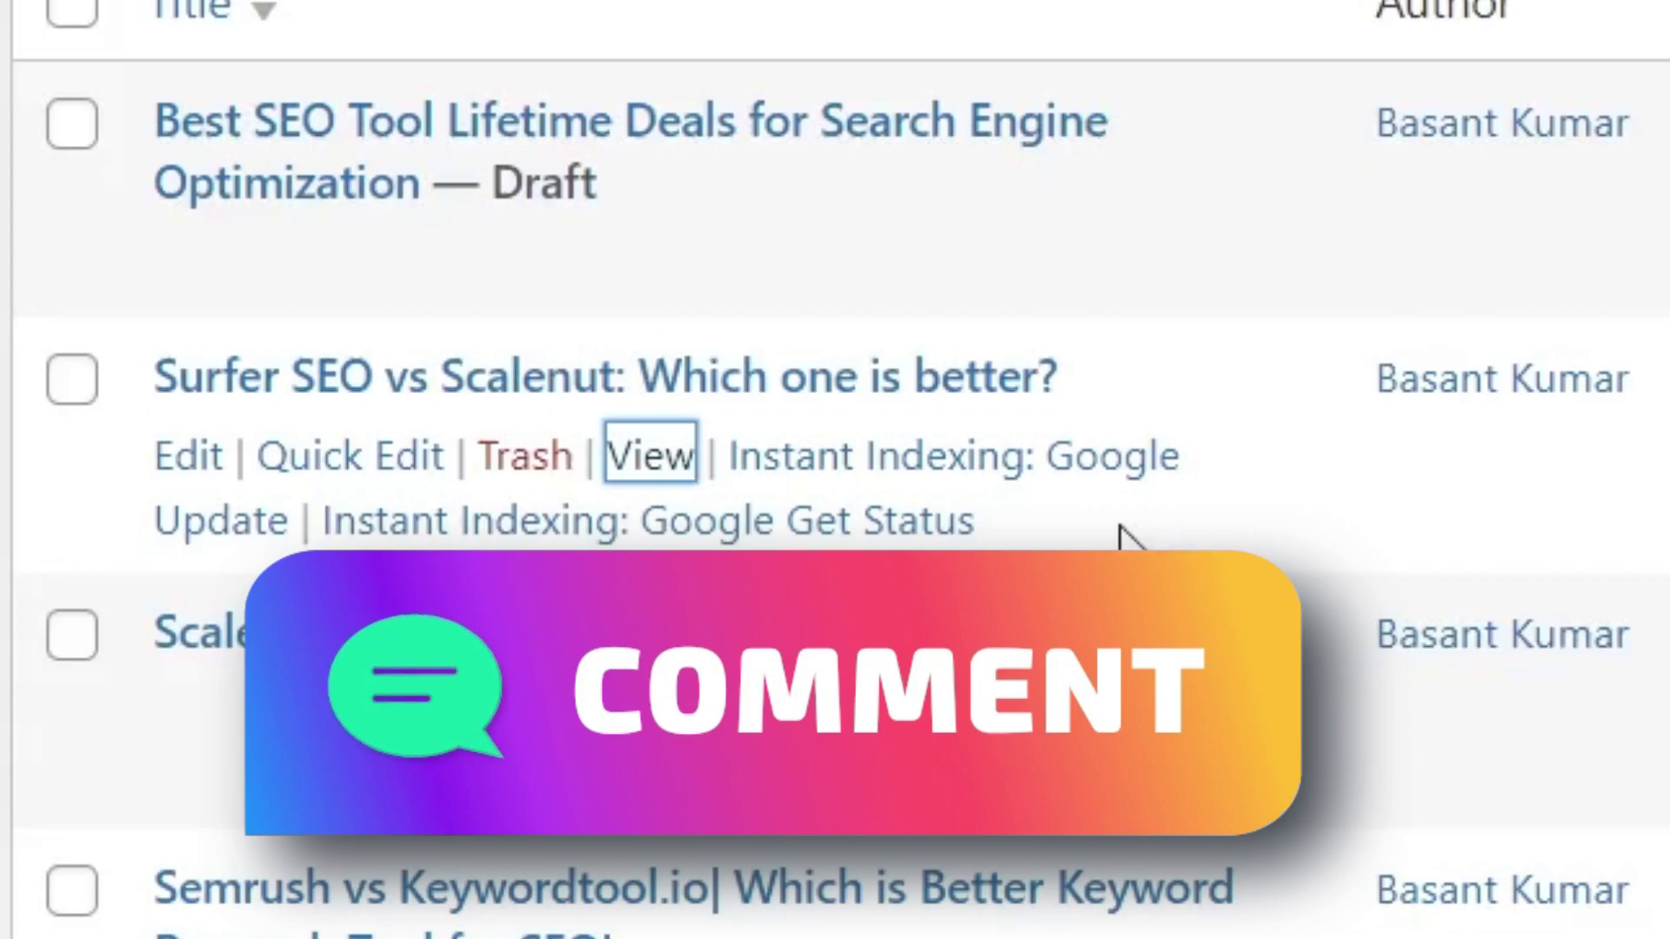
pyautogui.scroll(-5, 1294, 521)
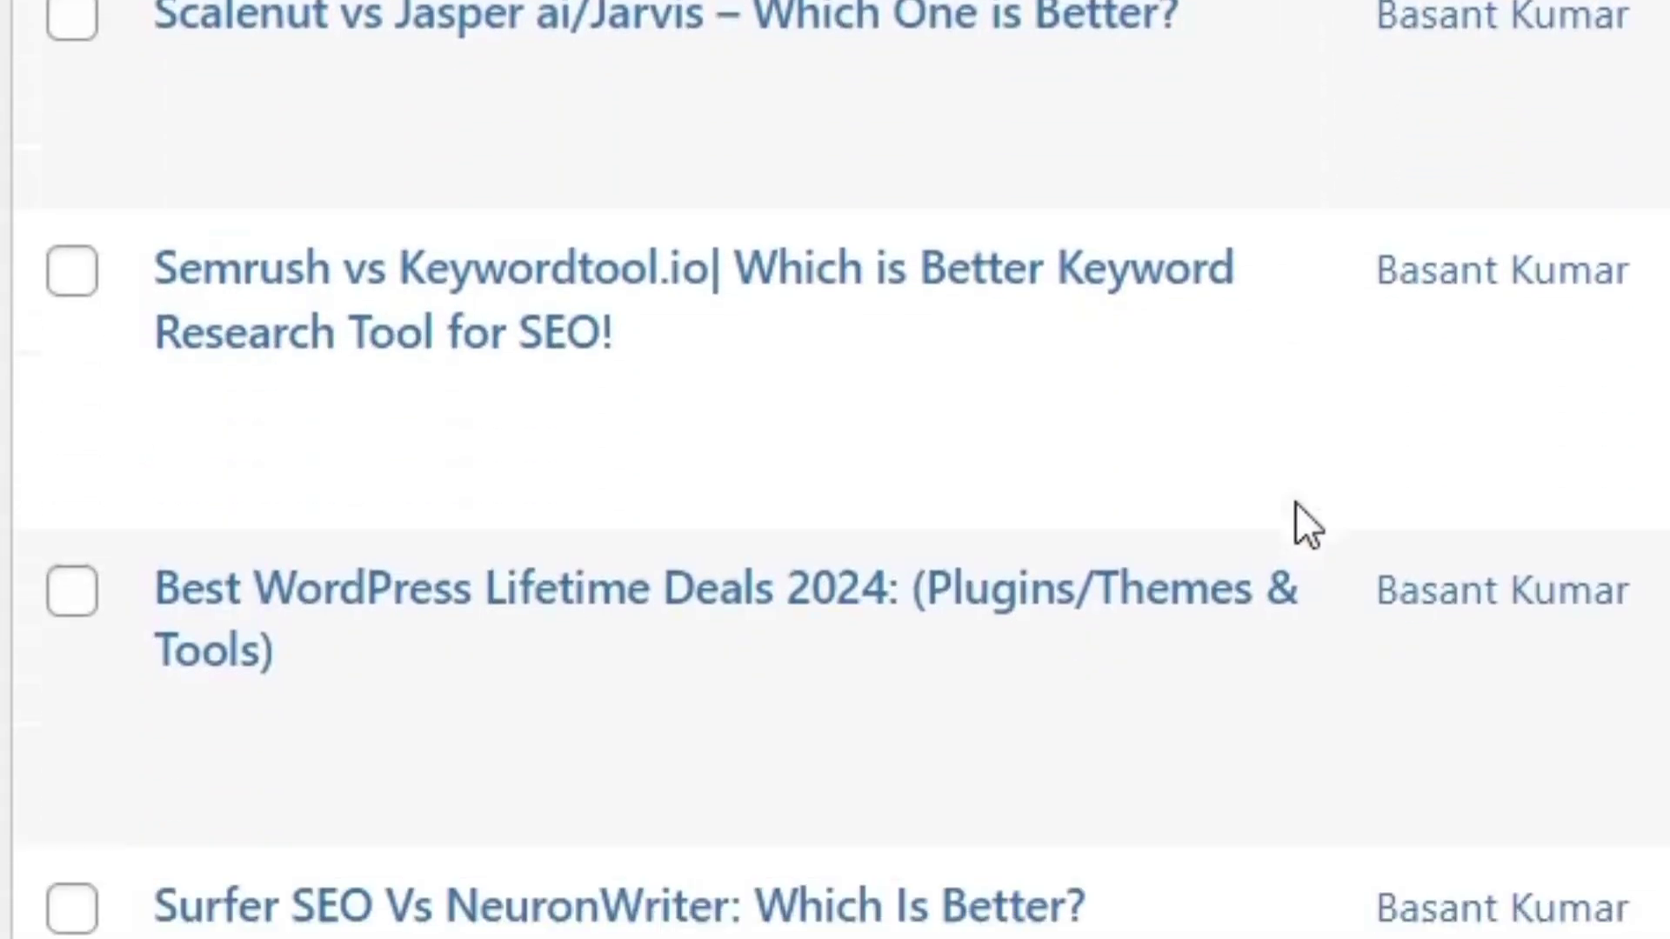
pyautogui.scroll(5, 1342, 566)
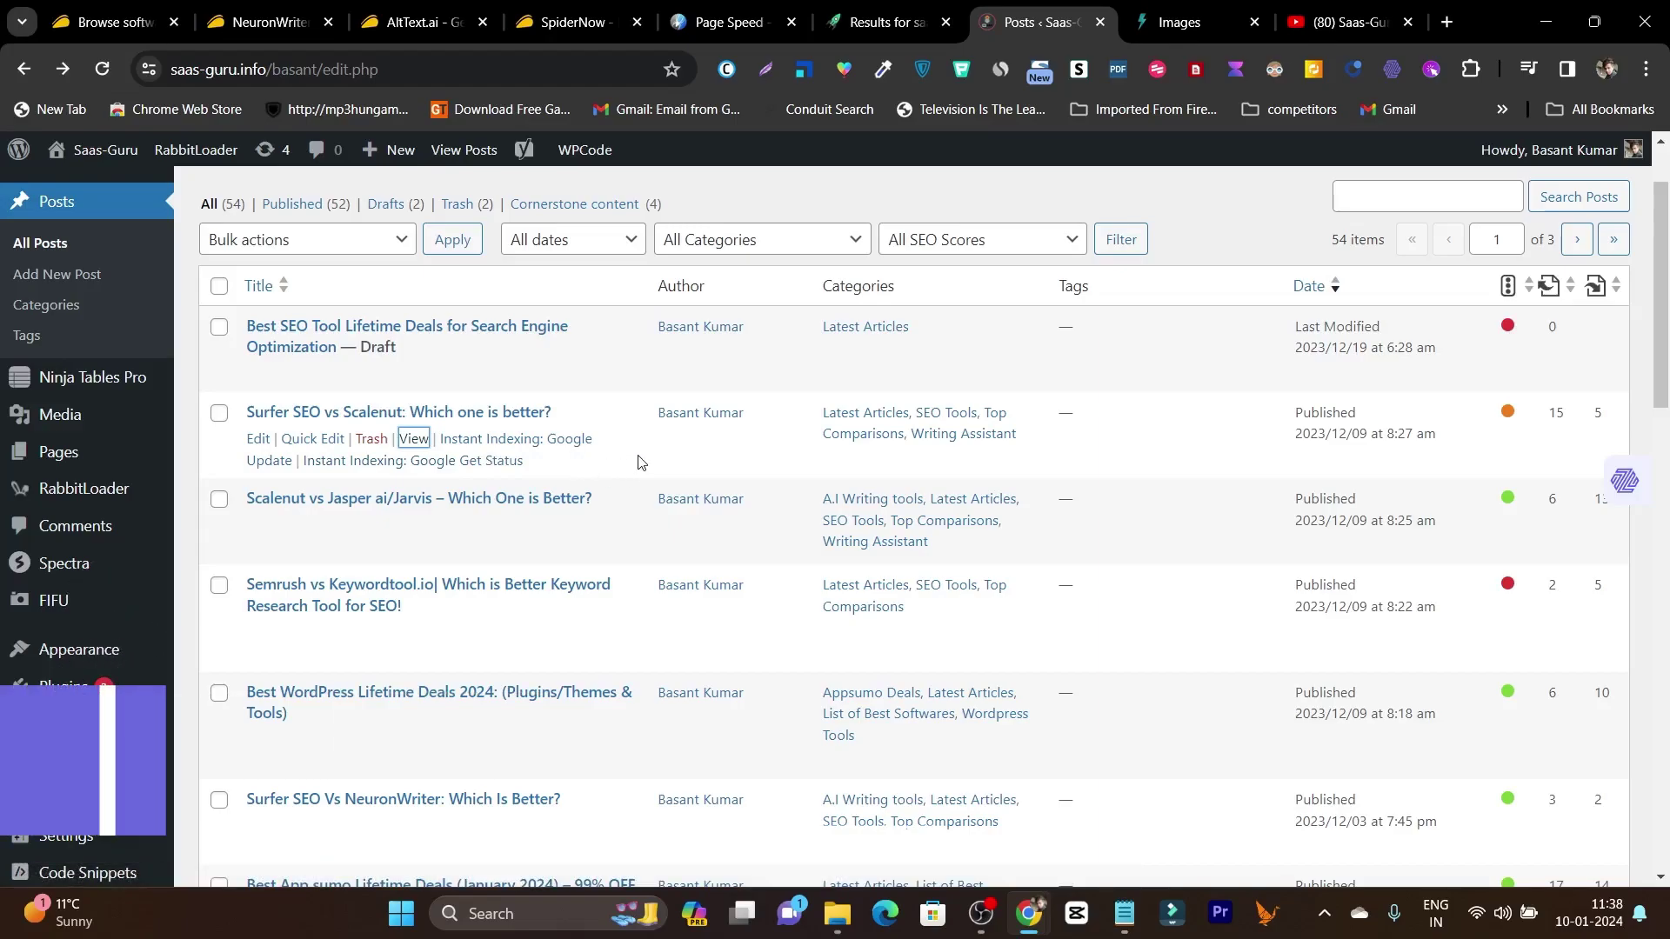
pyautogui.scroll(-4, 694, 544)
pyautogui.scroll(6, 1148, 668)
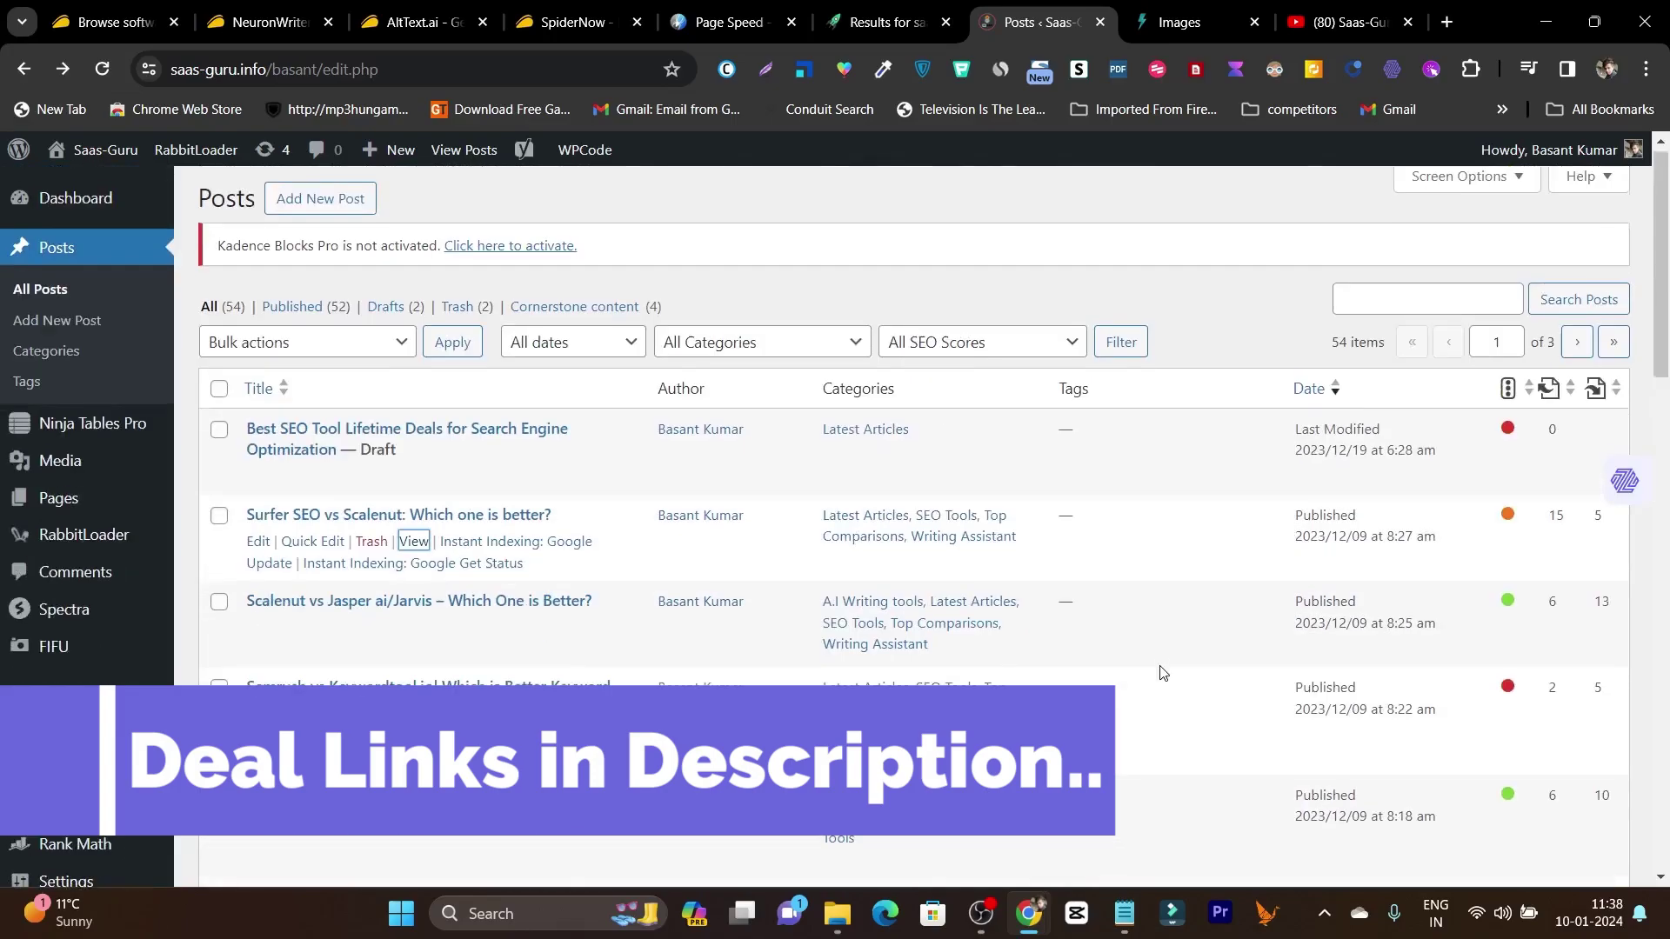
pyautogui.click(225, 7)
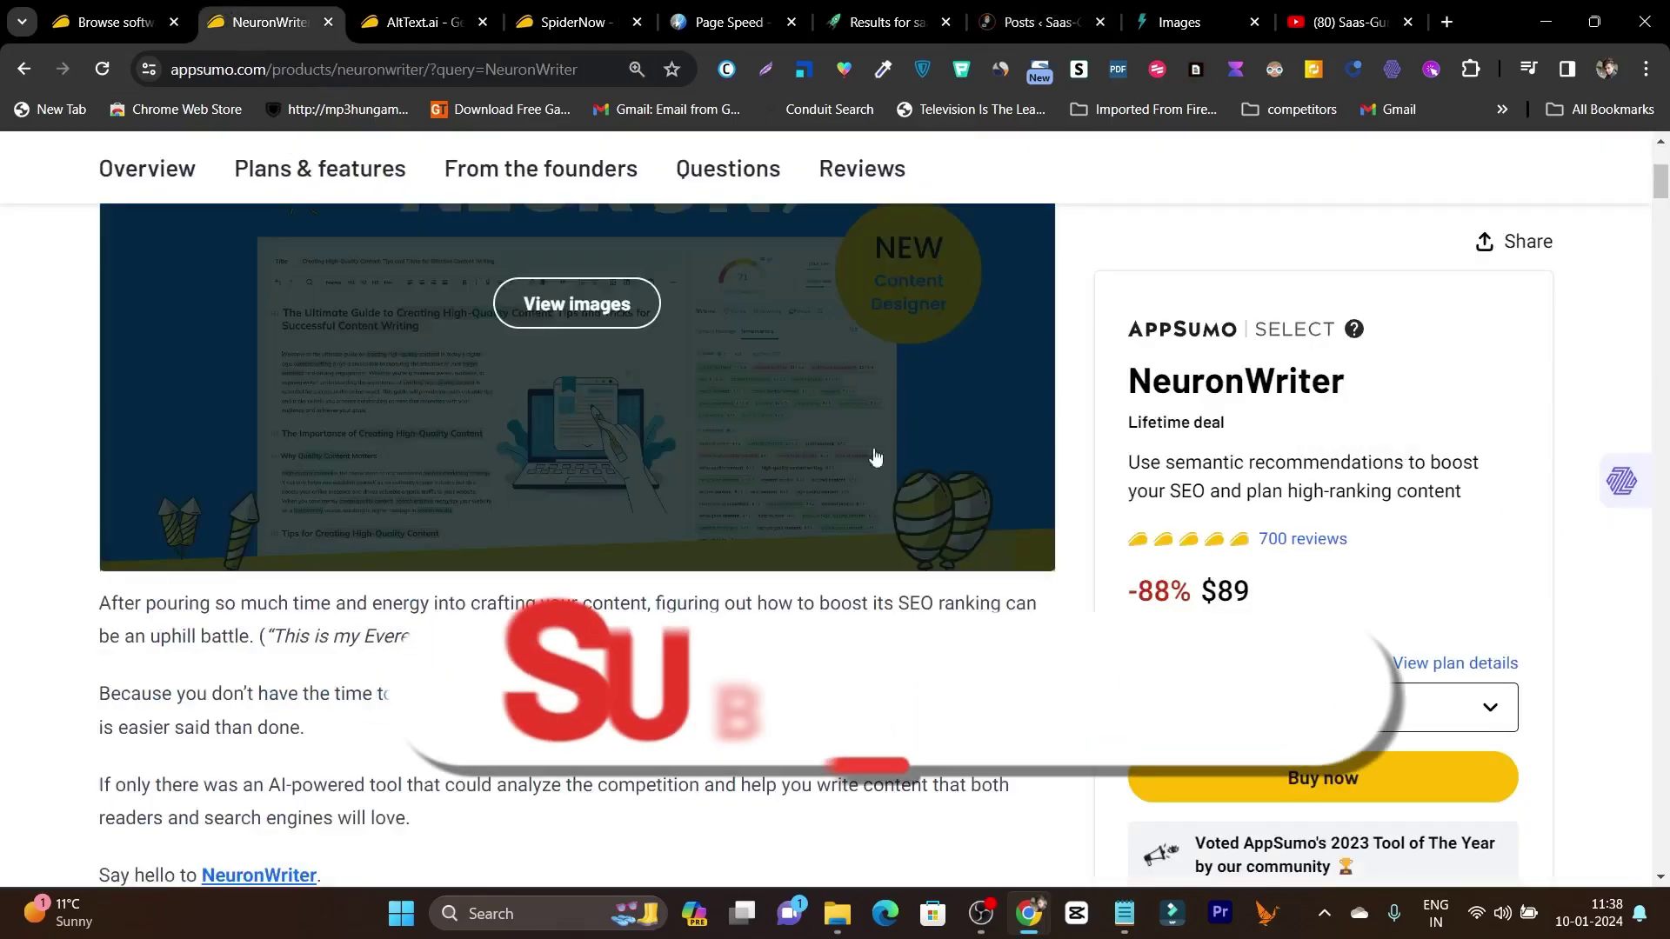
pyautogui.scroll(4, 1093, 446)
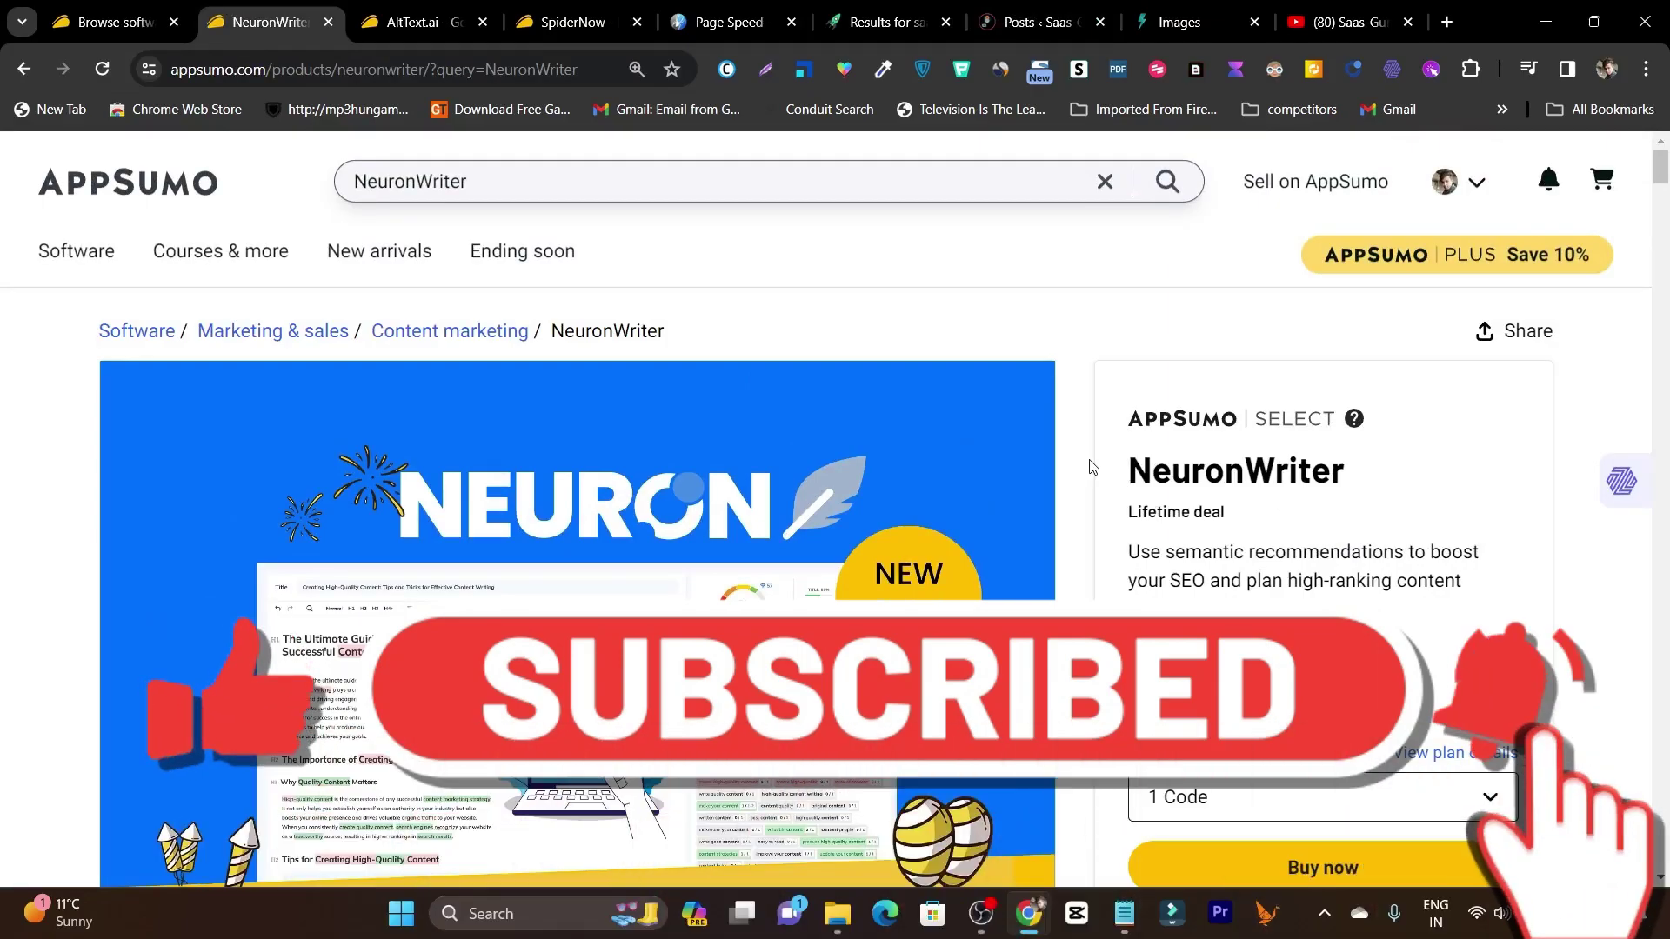
pyautogui.scroll(-7, 1090, 467)
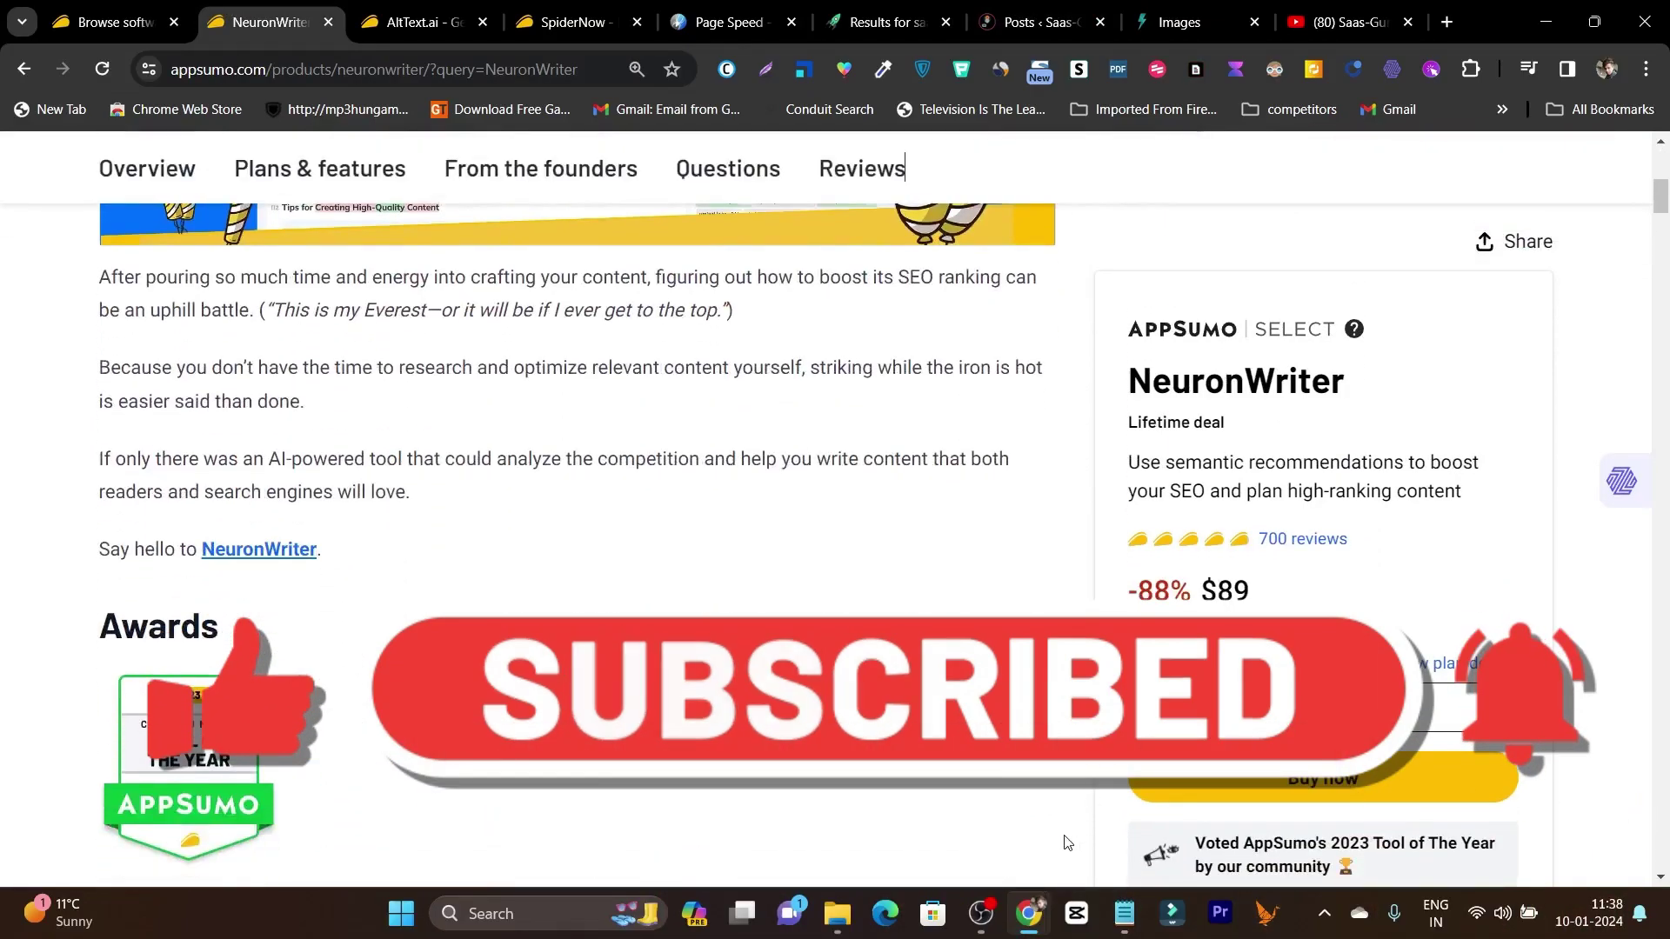